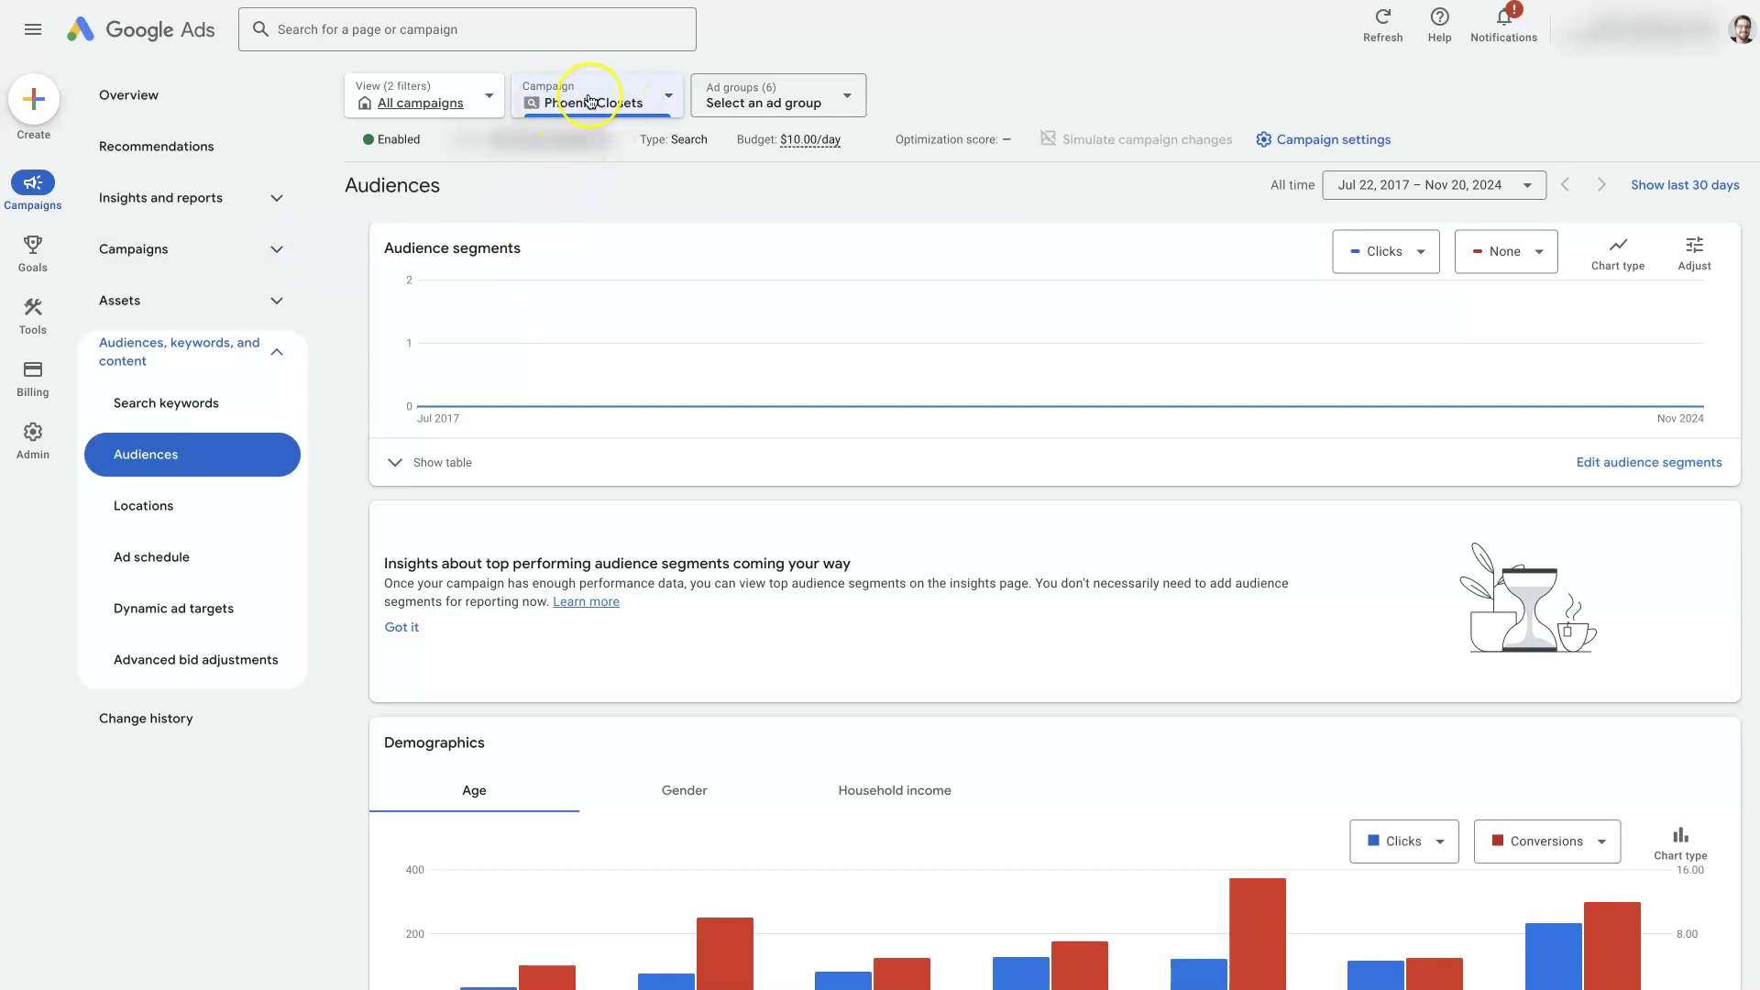
{"action": "left_click", "coordinate": [278, 350]}
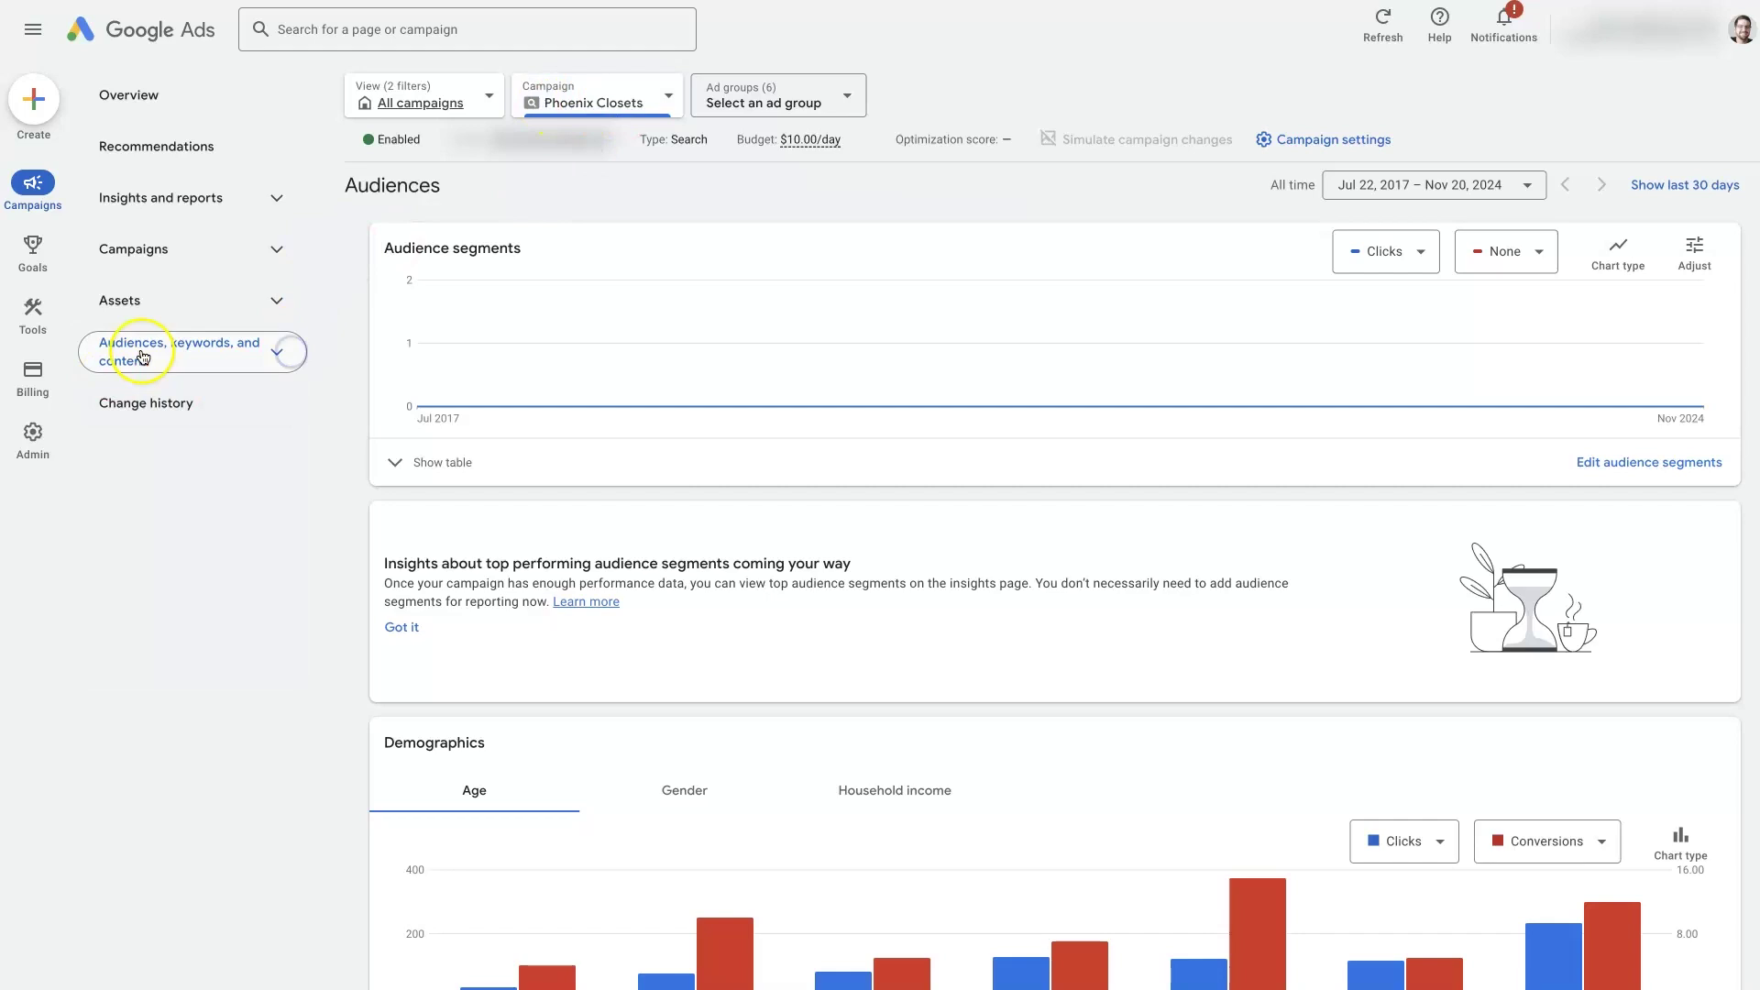
{"action": "left_click", "coordinate": [243, 355]}
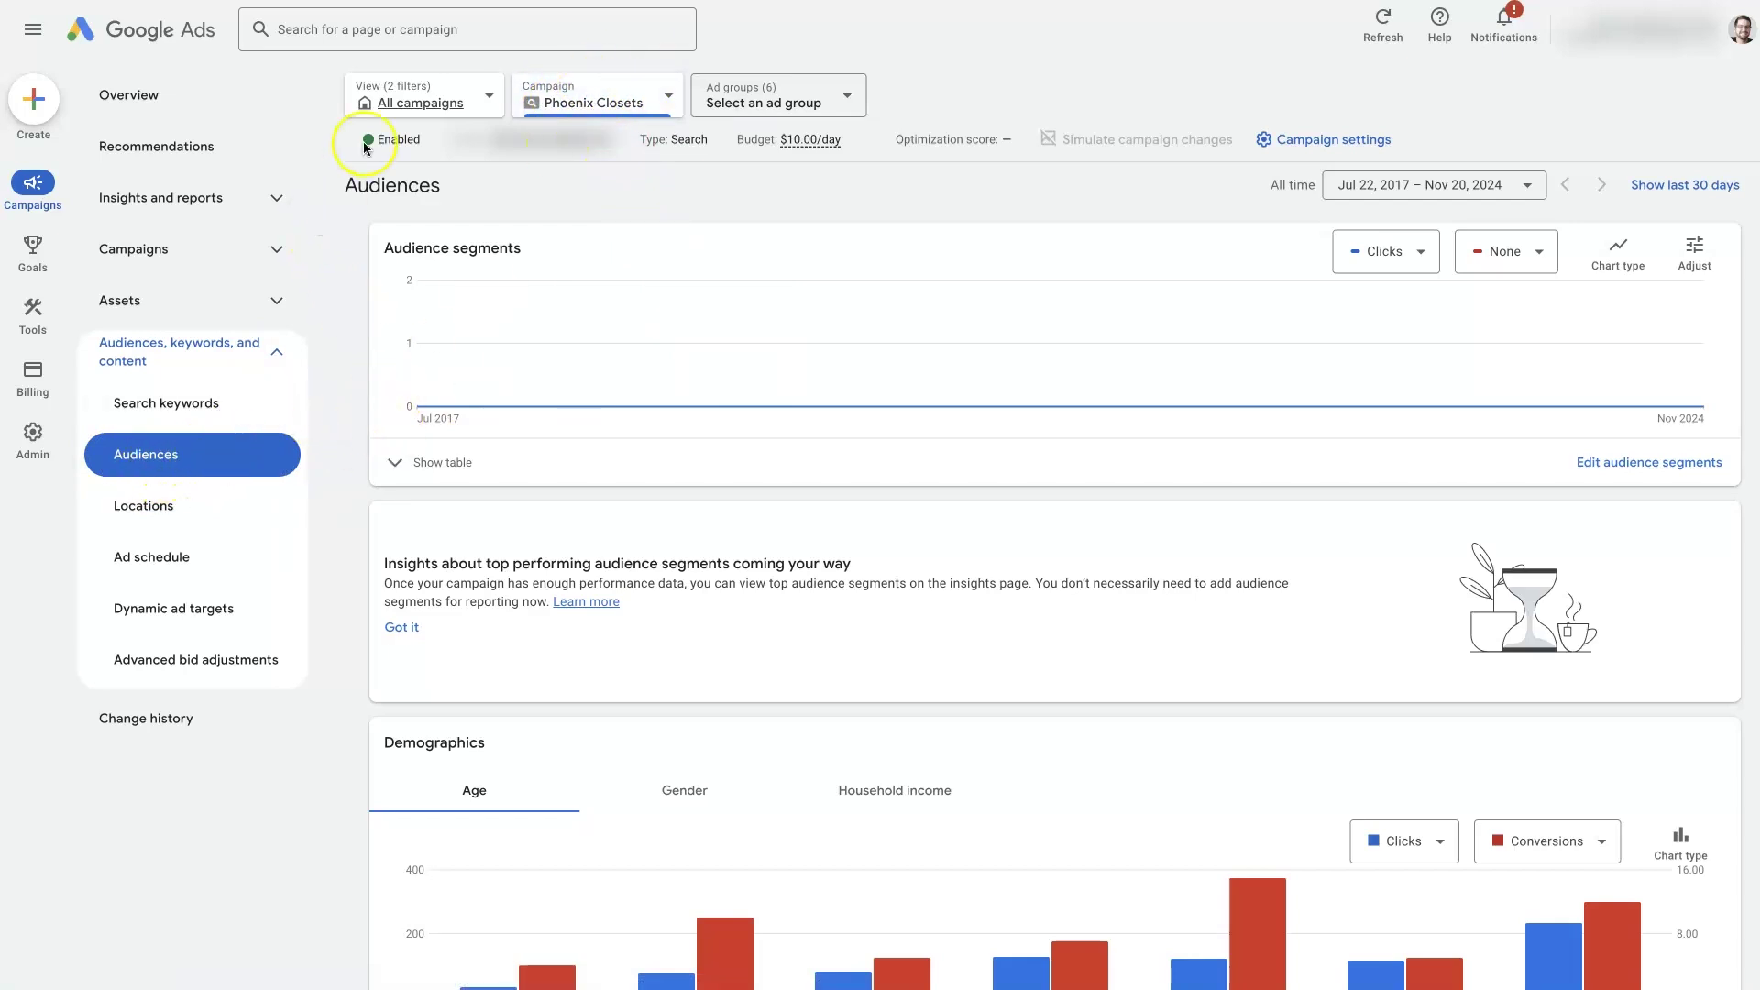
{"action": "scroll", "coordinate": [354, 305], "scroll_direction": "down", "scroll_amount": 3}
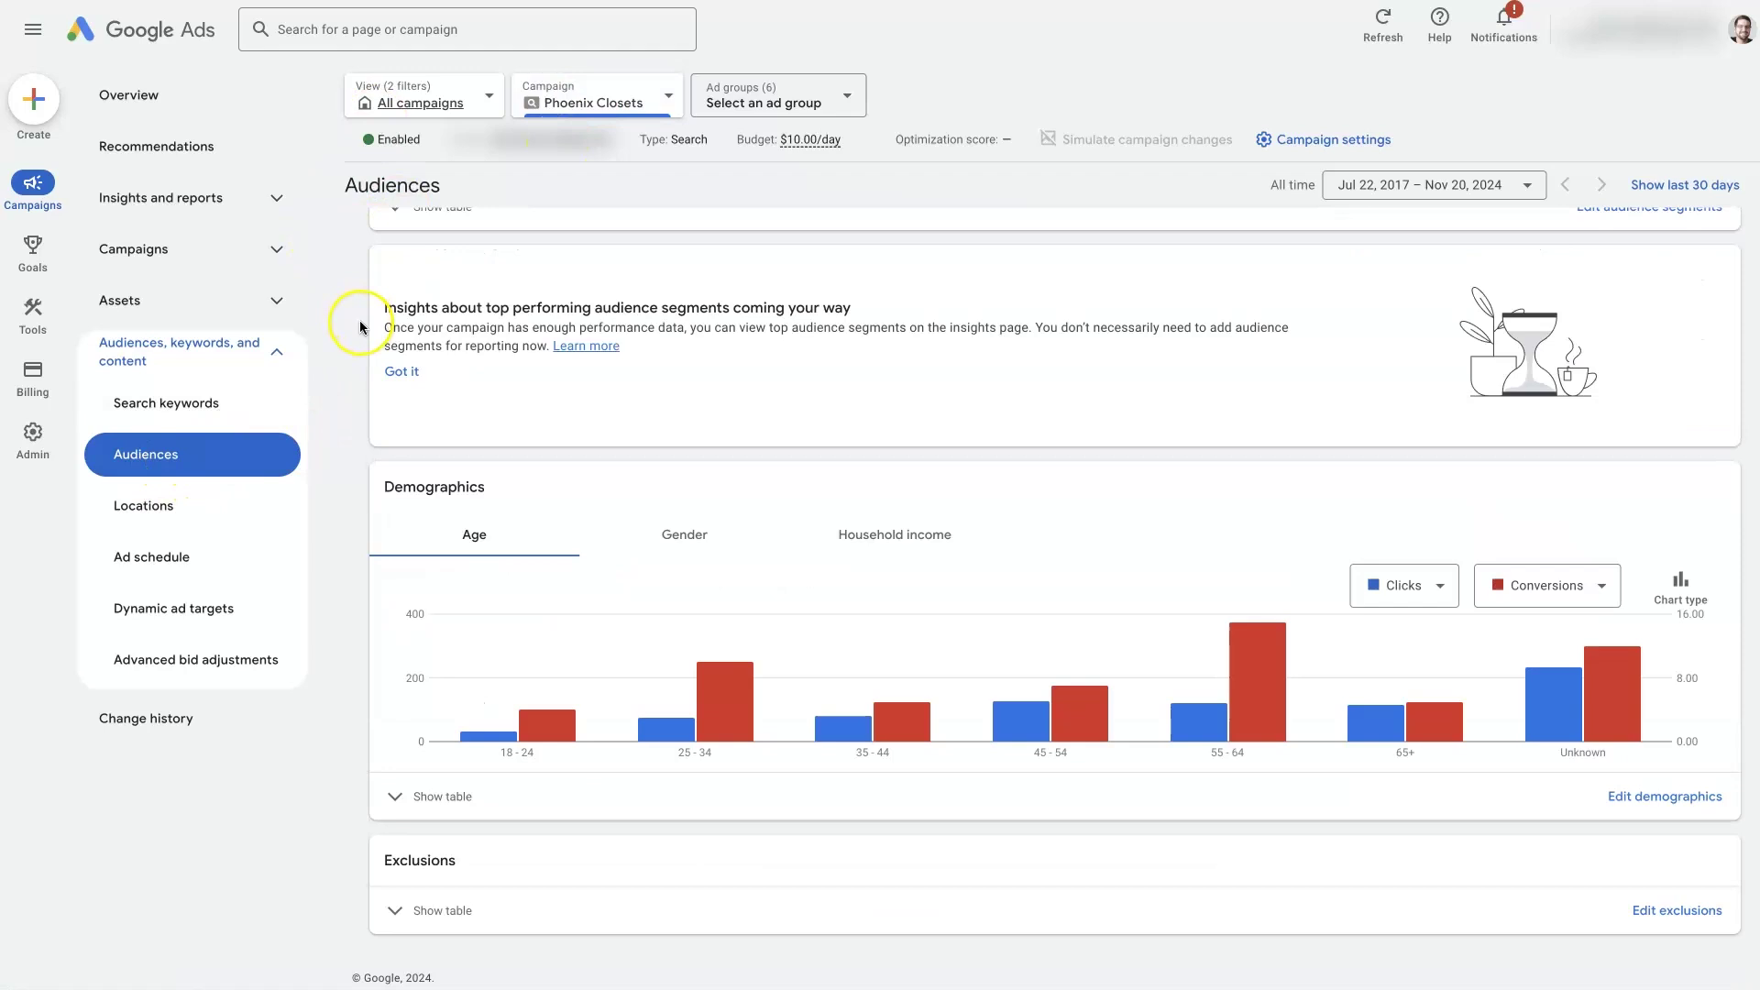
{"action": "scroll", "coordinate": [359, 321], "scroll_direction": "up", "scroll_amount": 3}
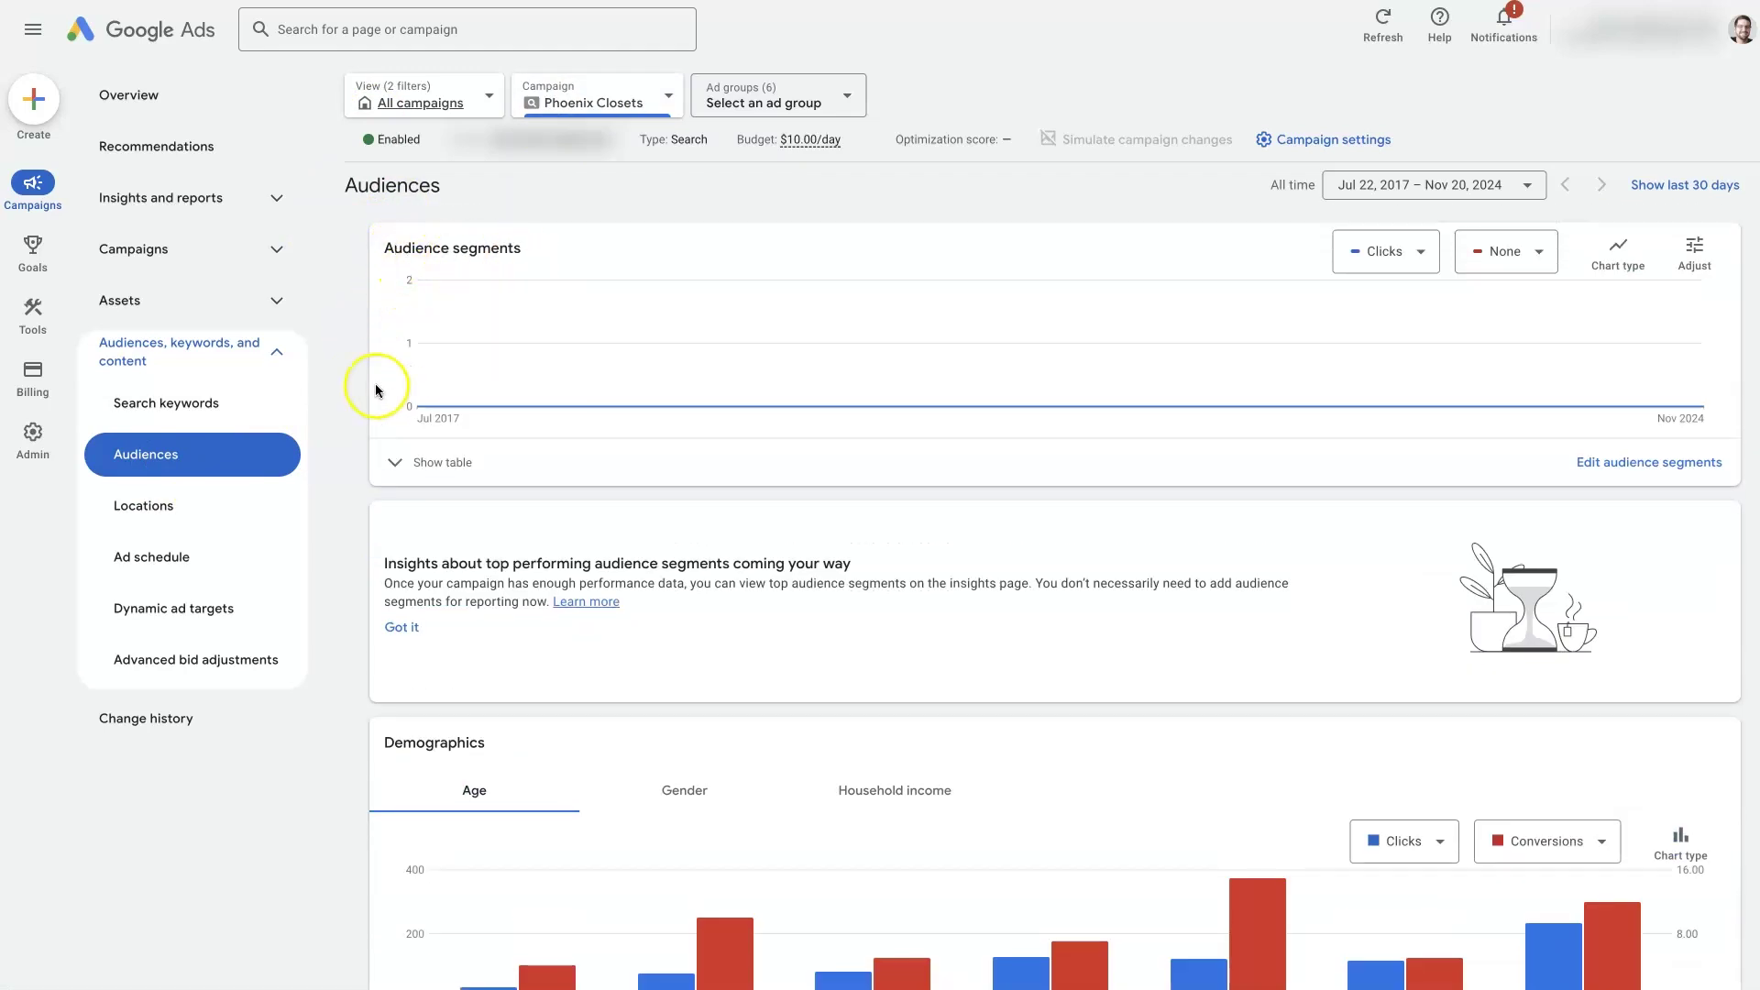
{"action": "scroll", "coordinate": [346, 426], "scroll_direction": "down", "scroll_amount": 3}
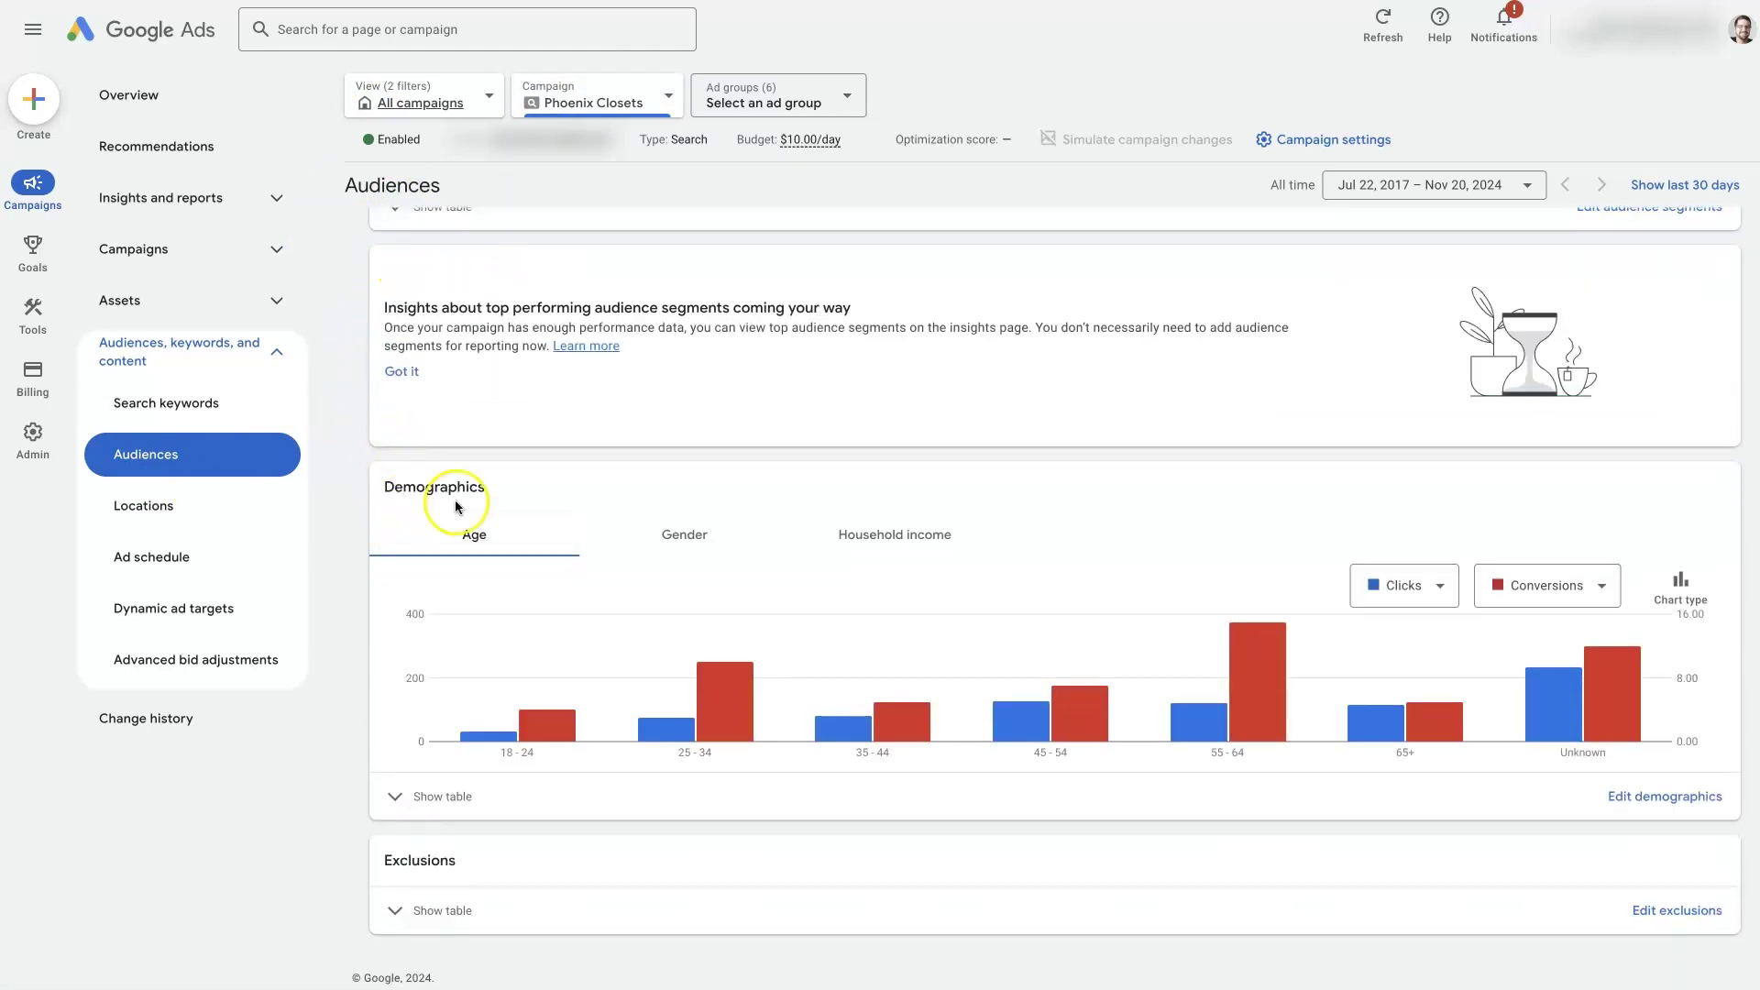
{"action": "scroll", "coordinate": [381, 716], "scroll_direction": "up", "scroll_amount": 3}
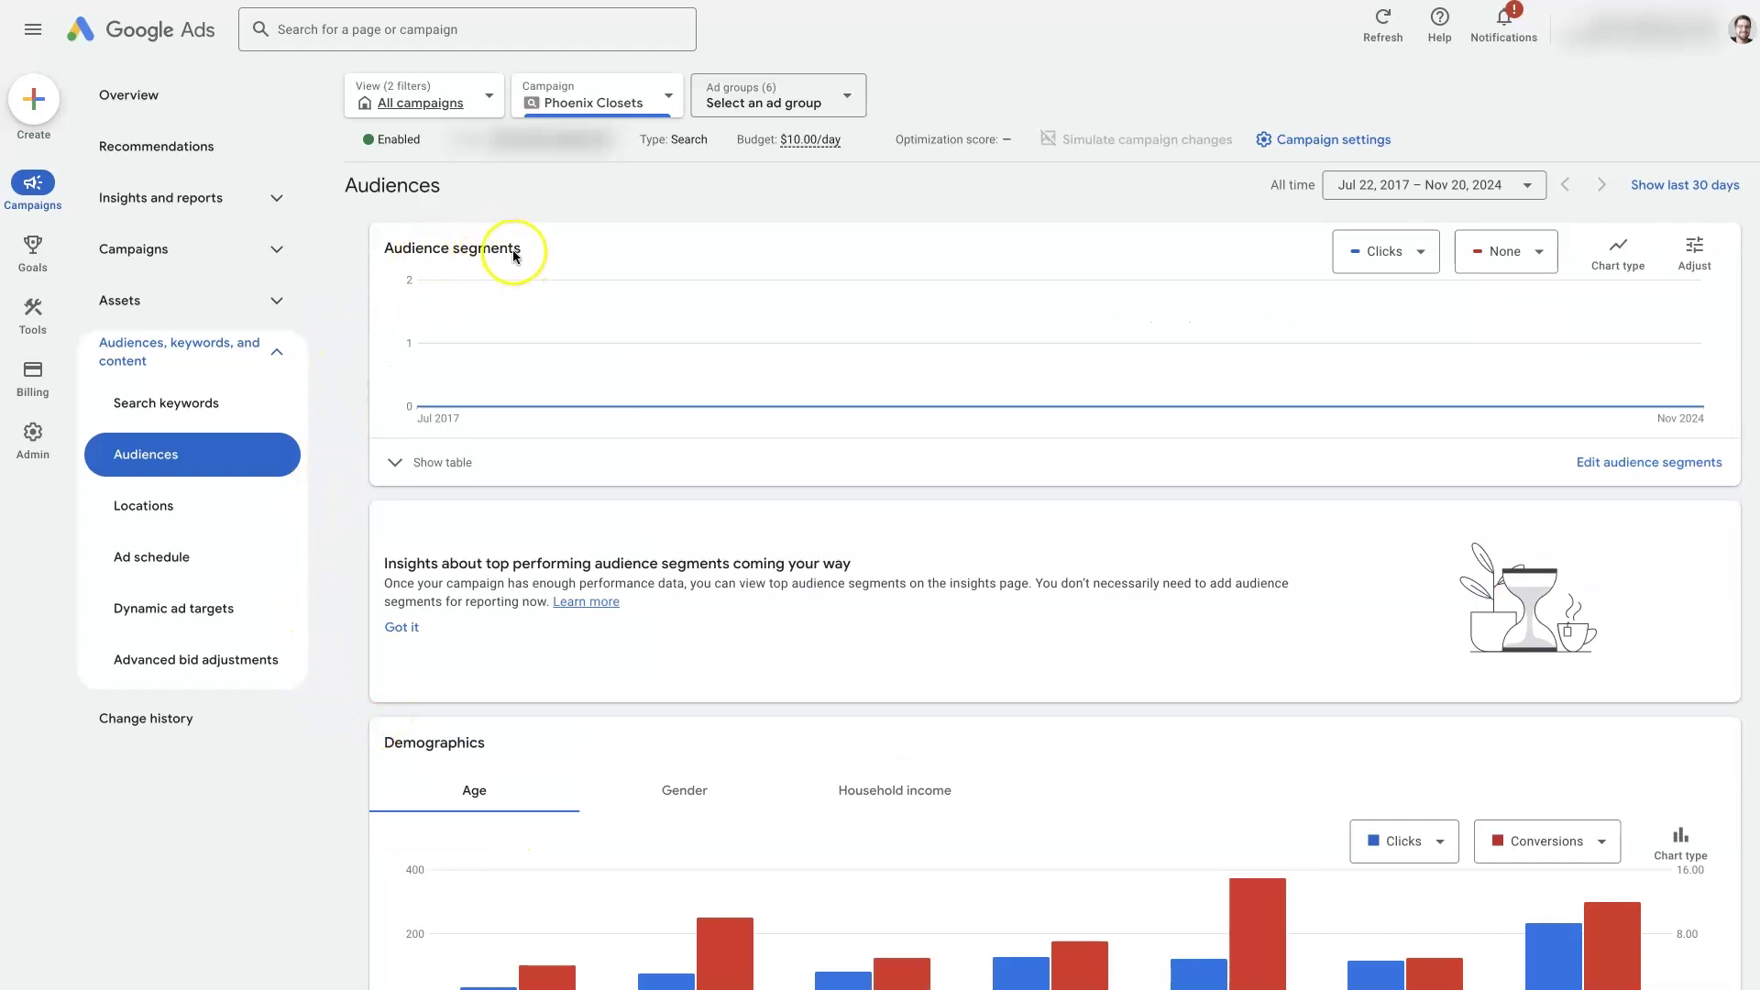
Expand the audience segments table and review its 17 Observation segment rows.
{"action": "left_click", "coordinate": [391, 250]}
{"action": "left_click", "coordinate": [385, 466]}
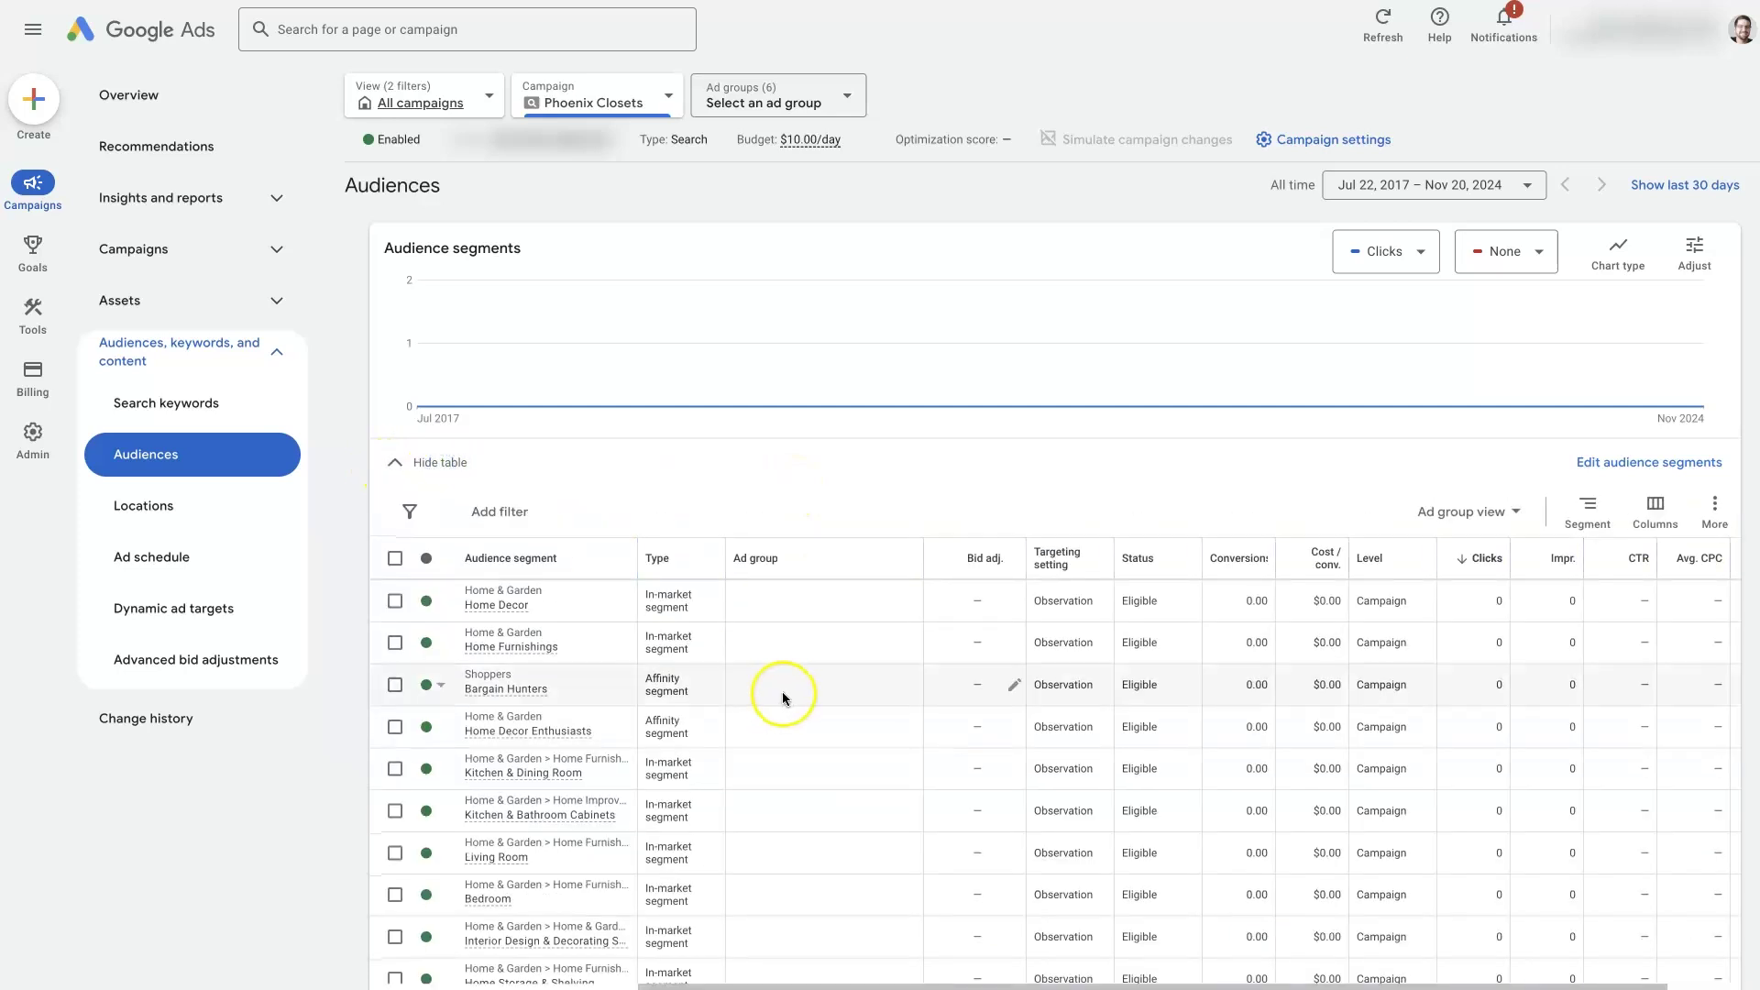
{"action": "scroll", "coordinate": [745, 572], "scroll_direction": "down", "scroll_amount": 8}
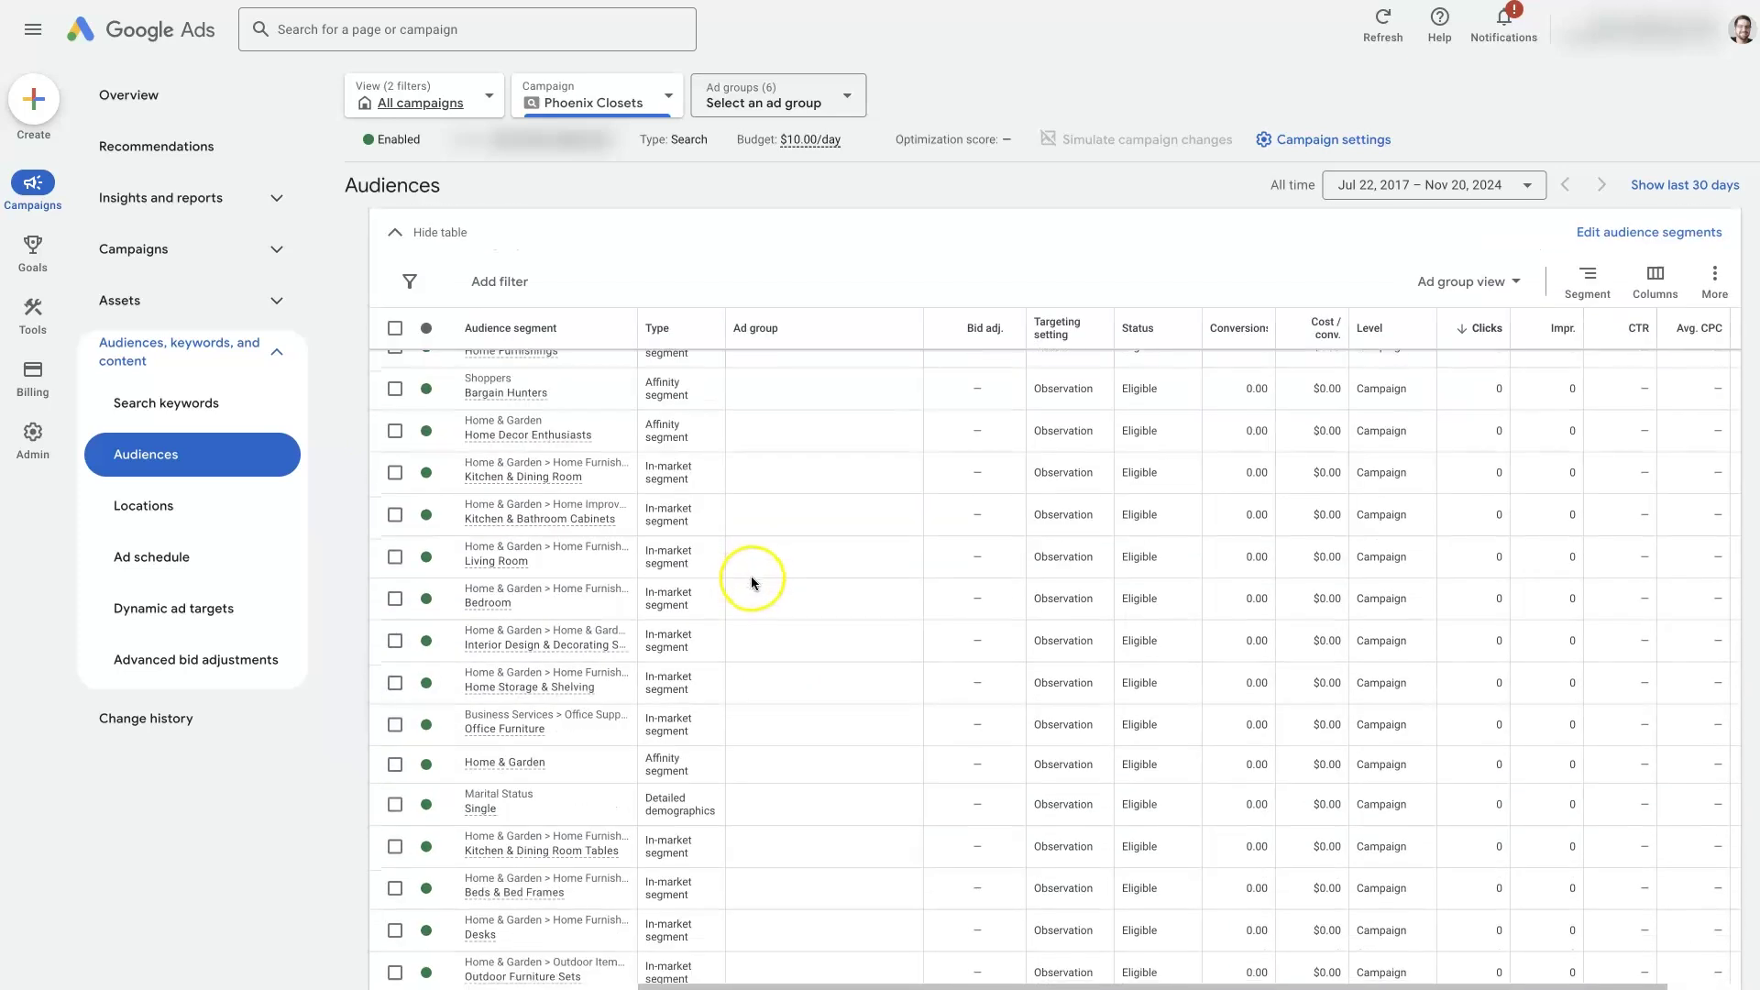
{"action": "scroll", "coordinate": [752, 576], "scroll_direction": "up", "scroll_amount": 1}
{"action": "scroll", "coordinate": [541, 689], "scroll_direction": "up", "scroll_amount": 6}
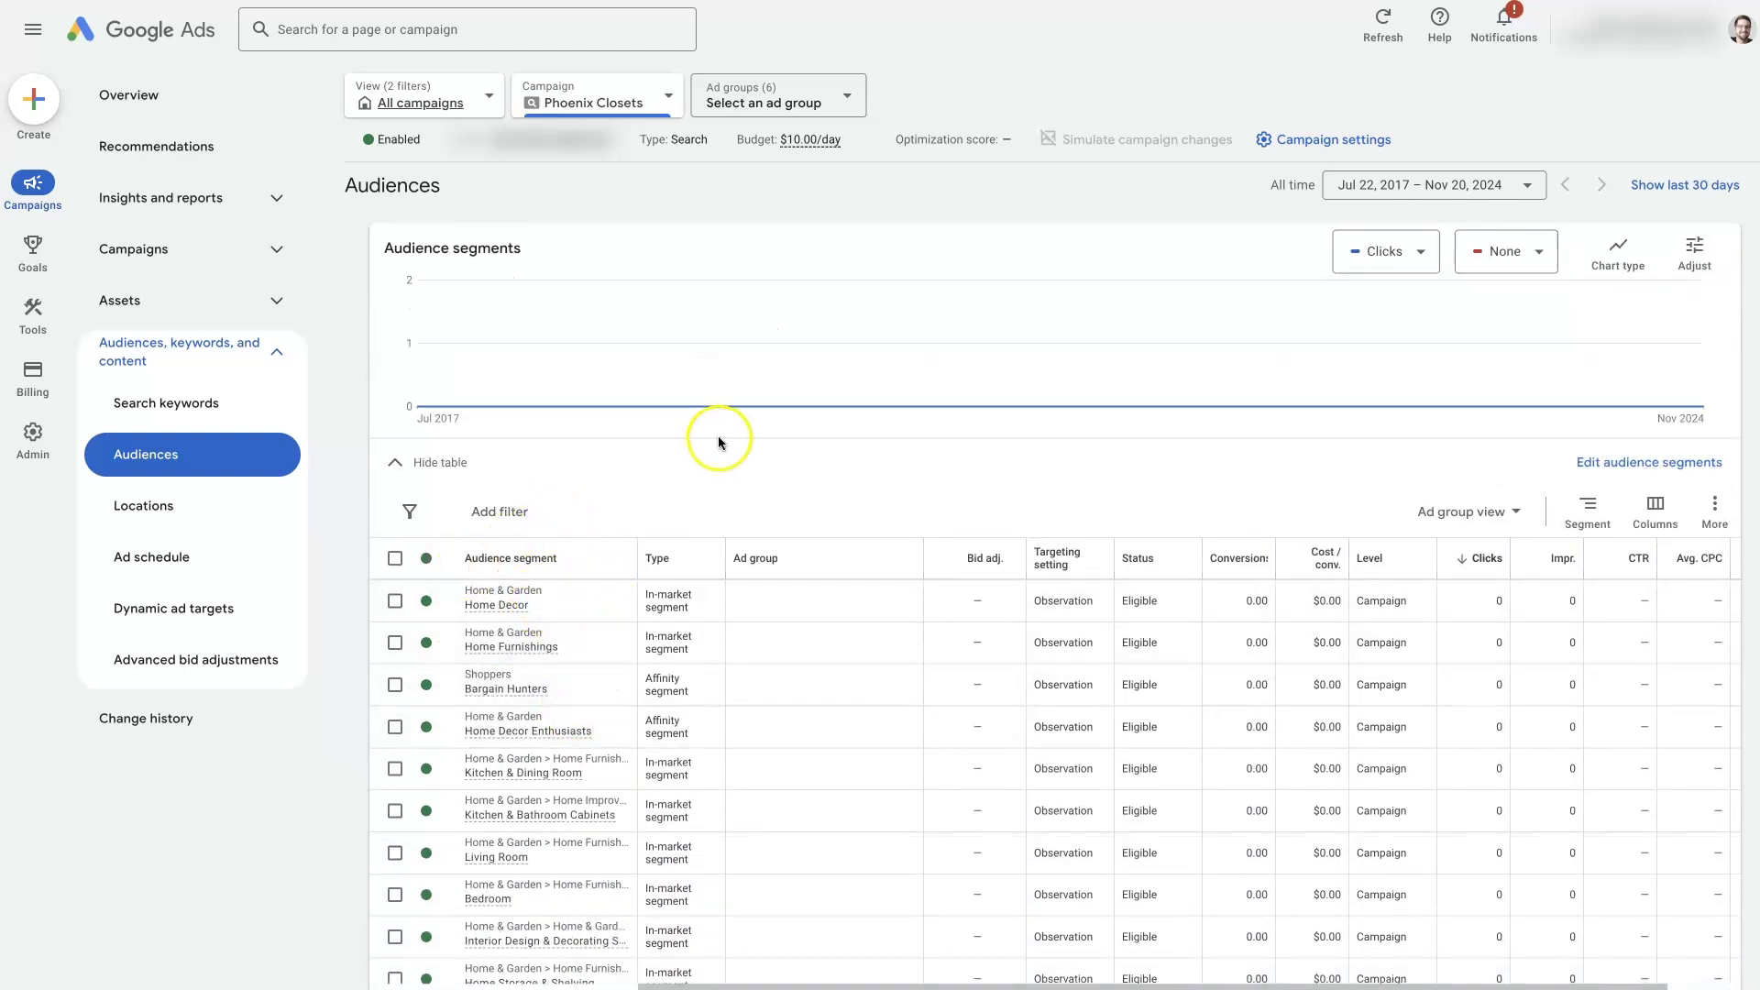
Hide the table and start editing audience segments at campaign level.
{"action": "left_click", "coordinate": [461, 462]}
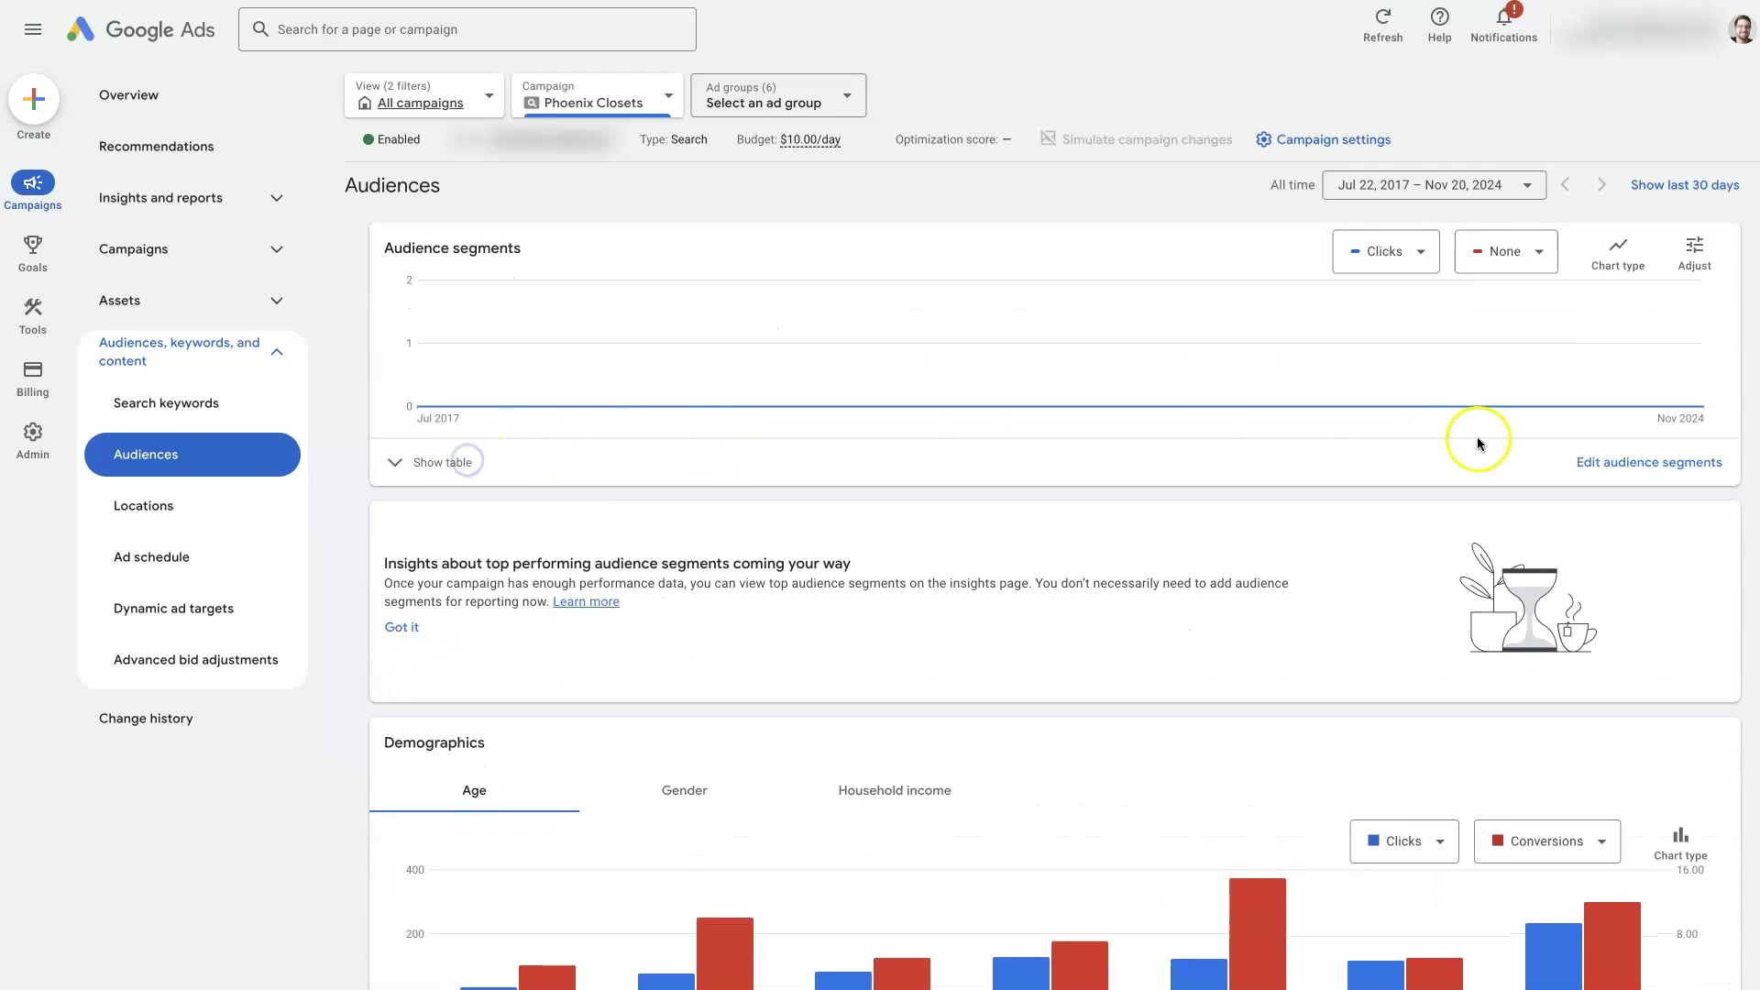
{"action": "left_click", "coordinate": [1634, 463]}
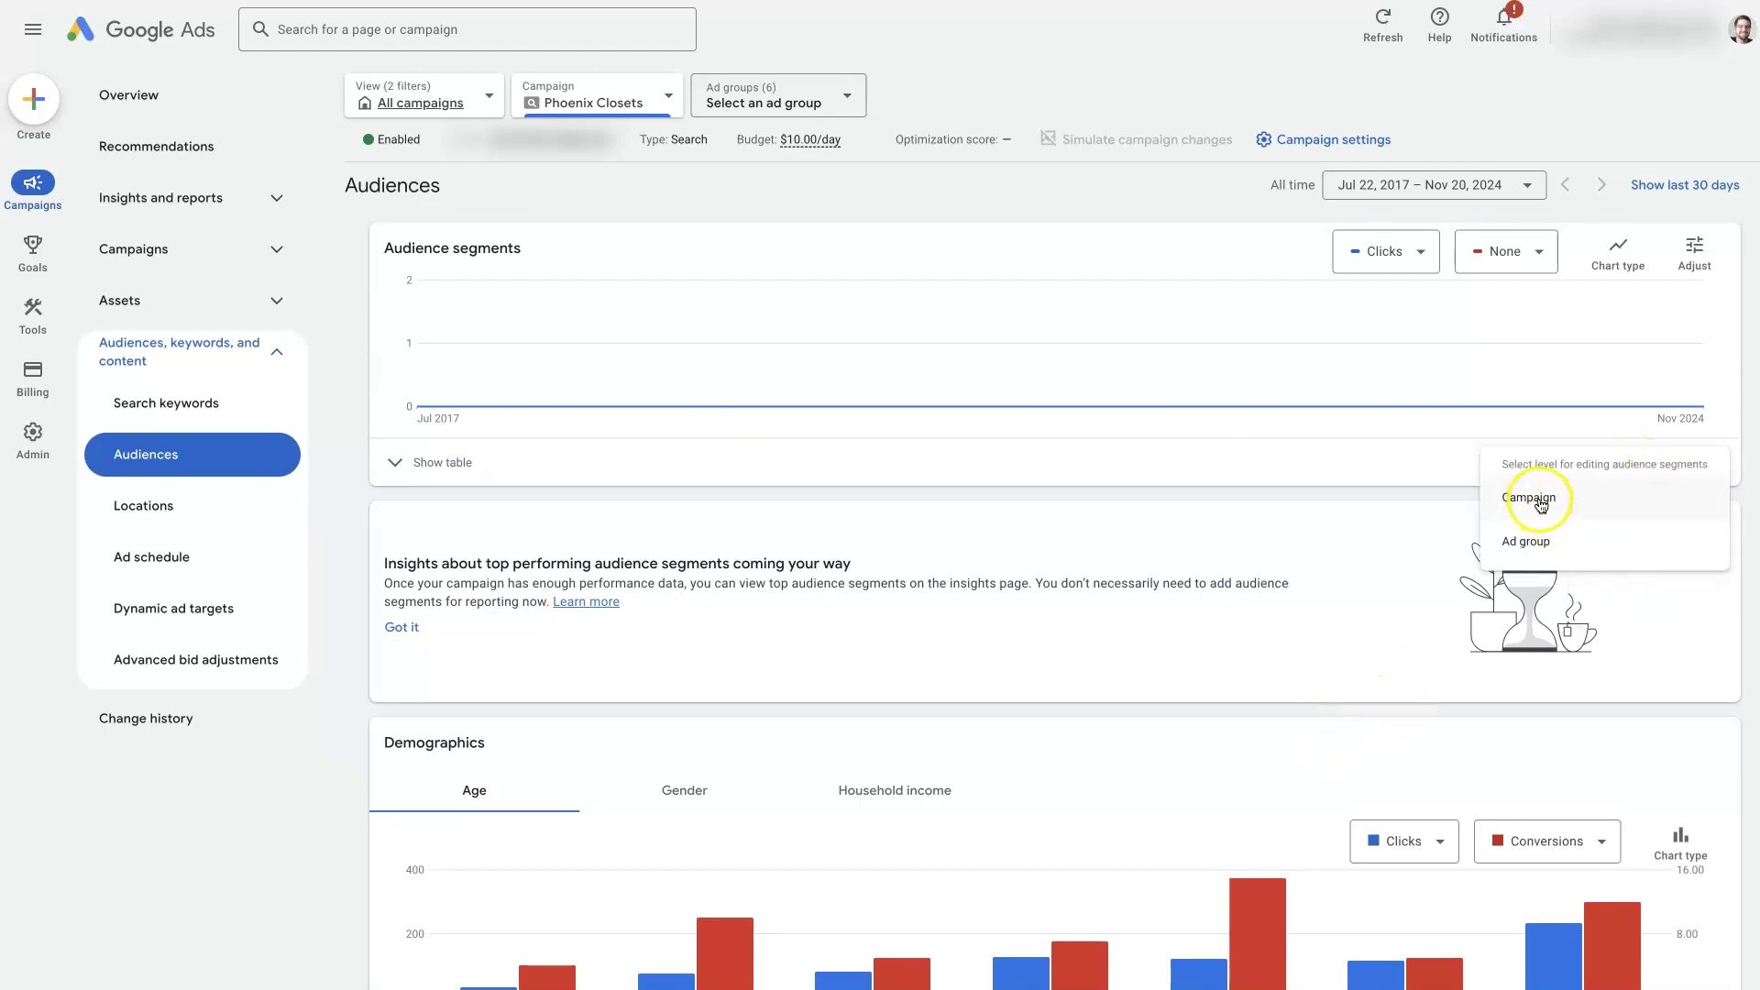
{"action": "left_click", "coordinate": [1539, 503]}
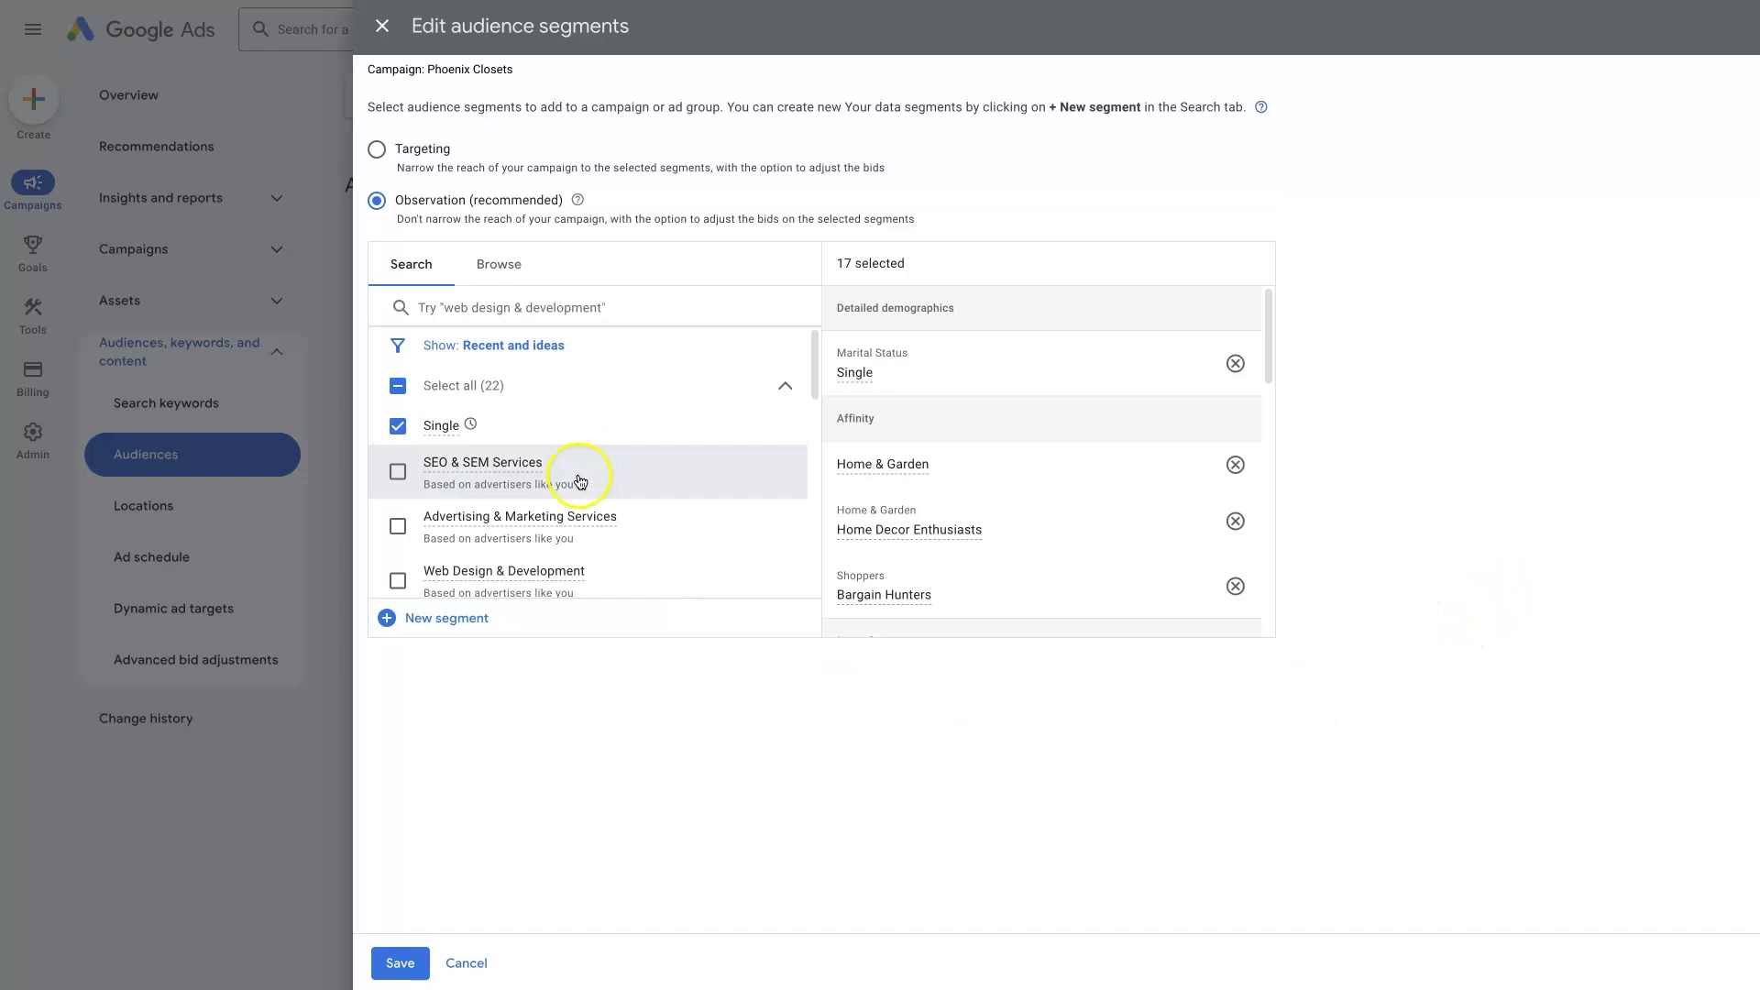
Search 'home' and add the in-market Home Improvement segment.
{"action": "left_click", "coordinate": [513, 307]}
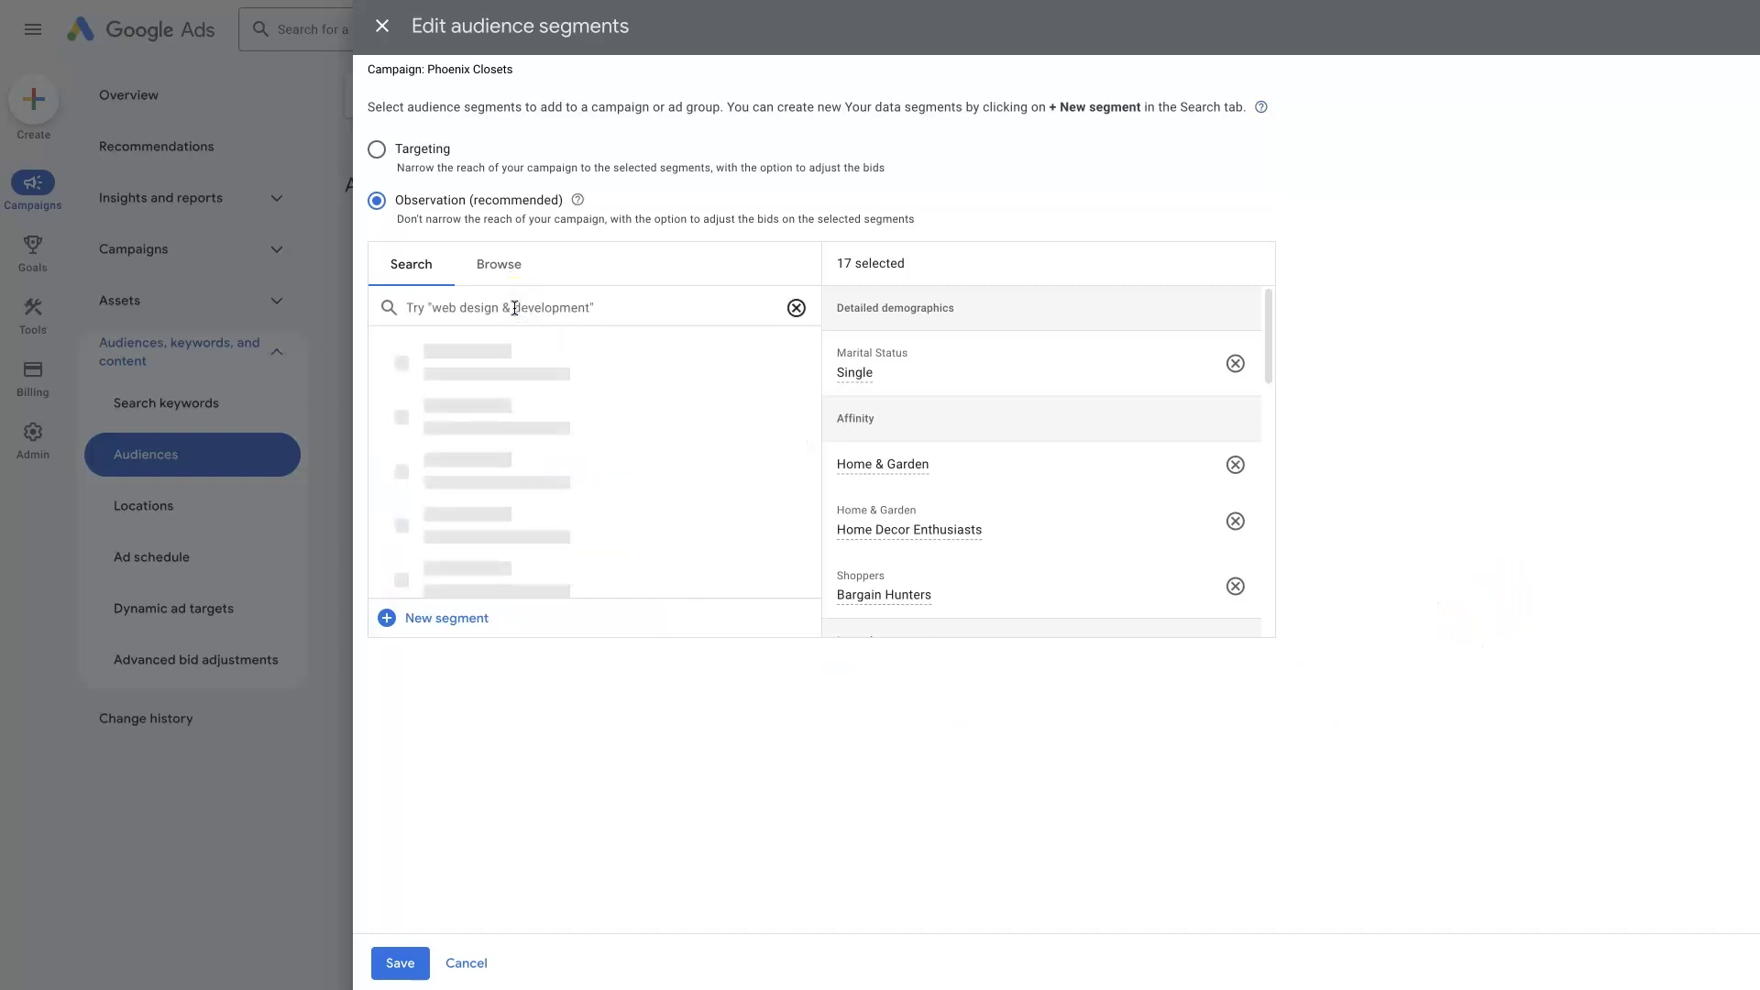
{"action": "type", "text": "home"}
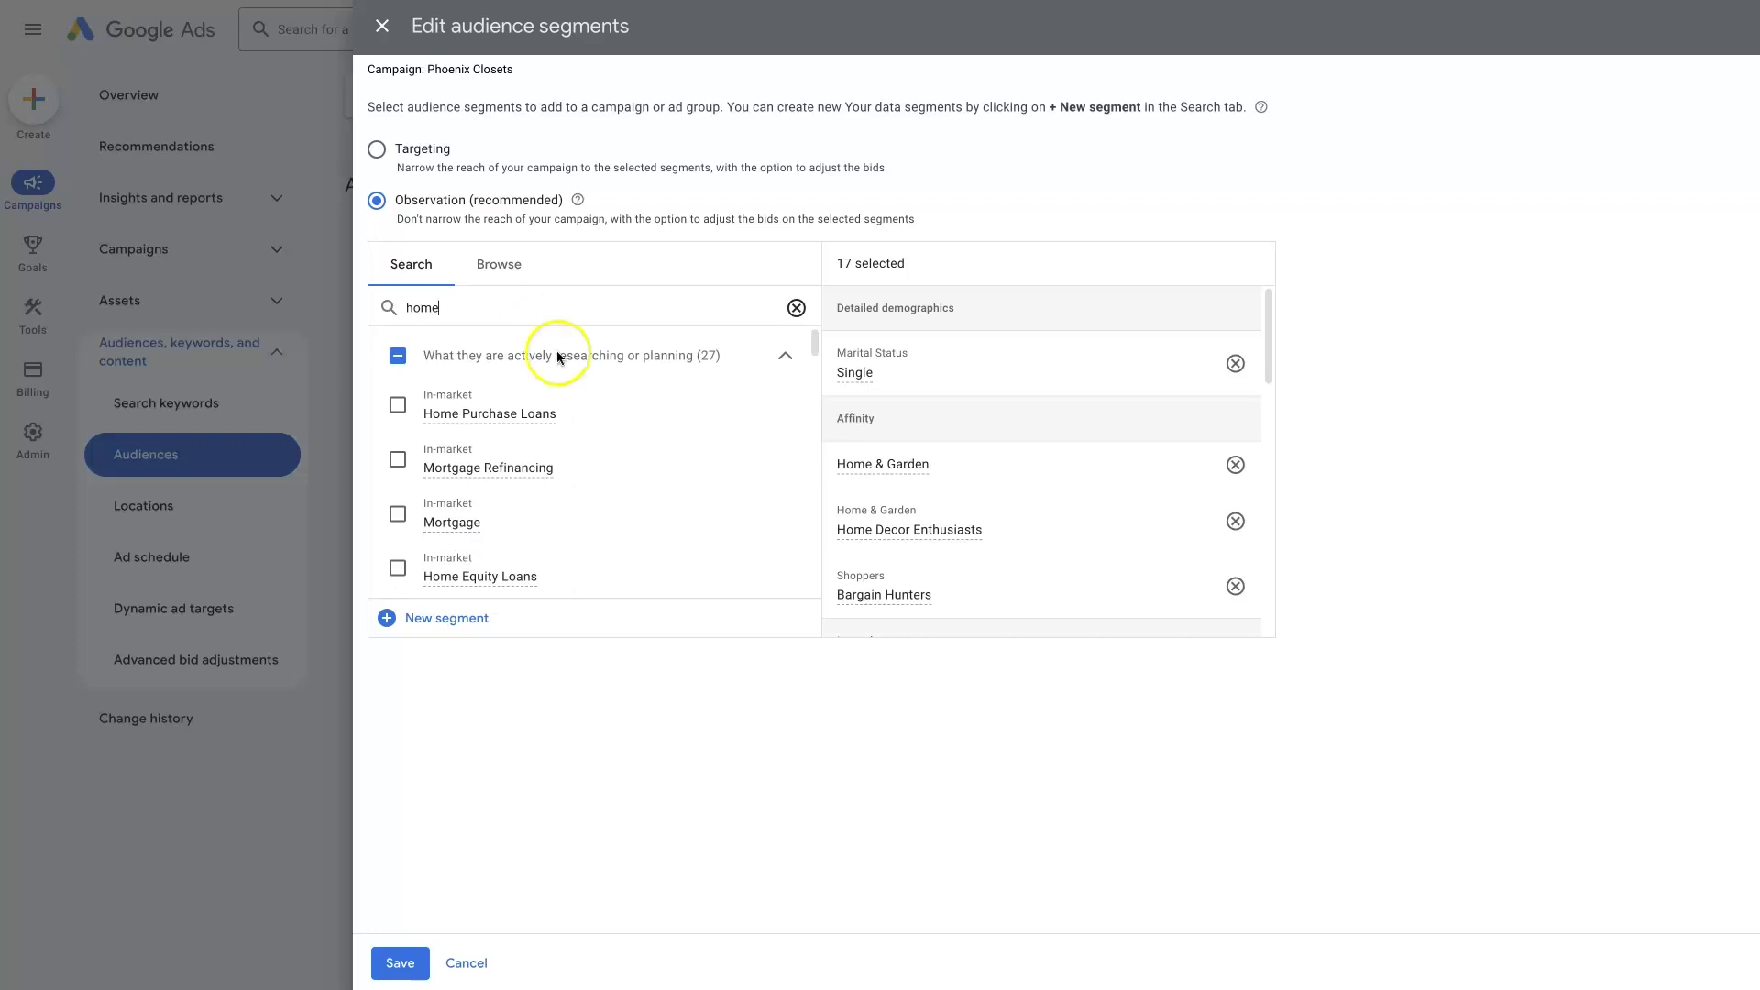
{"action": "scroll", "coordinate": [577, 472], "scroll_direction": "down", "scroll_amount": 2}
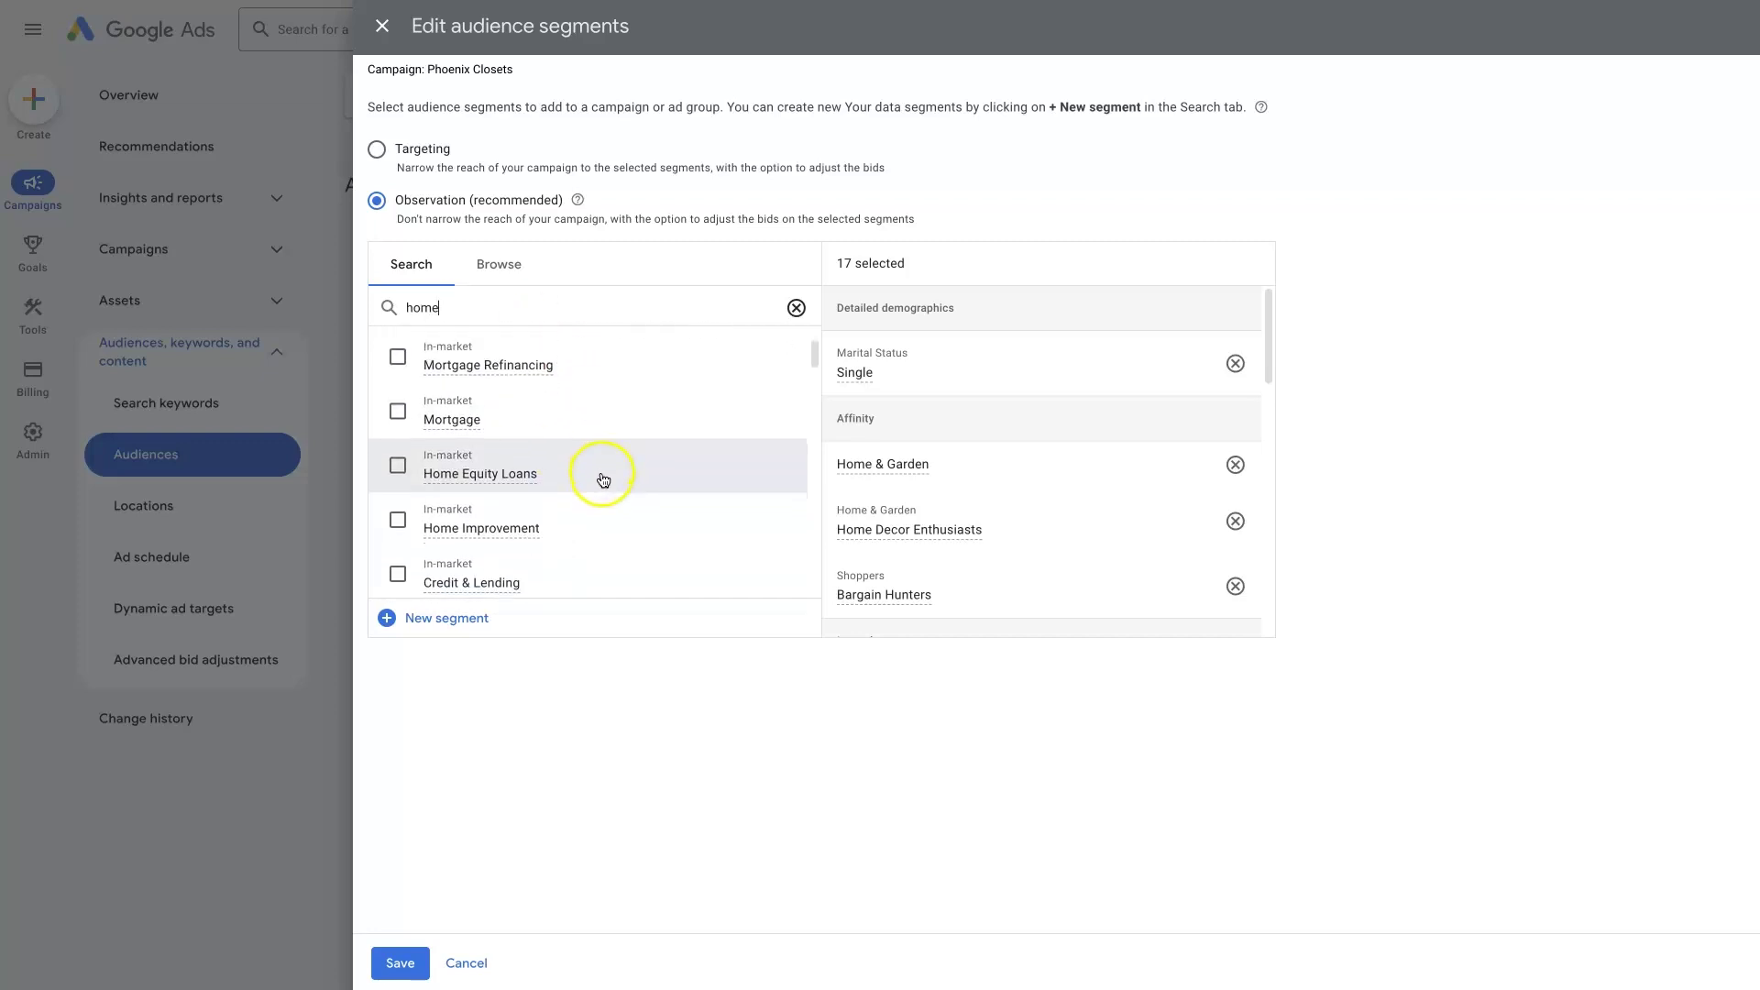
{"action": "scroll", "coordinate": [601, 482], "scroll_direction": "down", "scroll_amount": 1}
{"action": "left_click", "coordinate": [394, 484]}
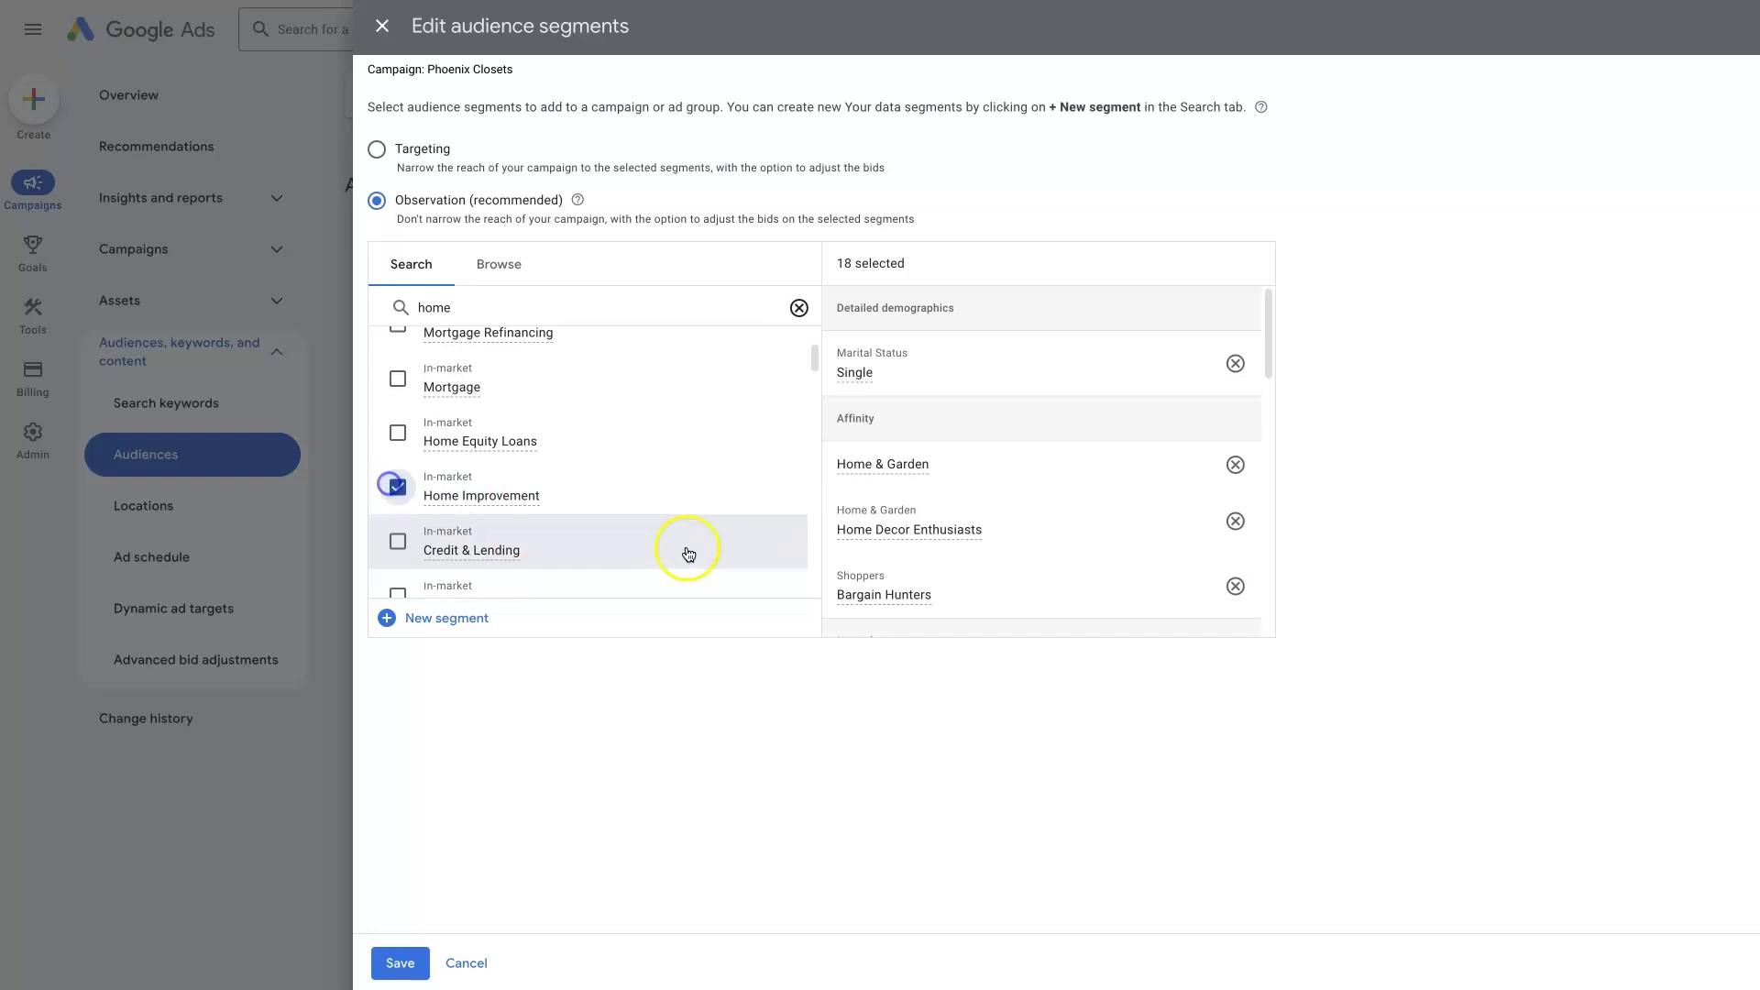
{"action": "scroll", "coordinate": [609, 490], "scroll_direction": "down", "scroll_amount": 1}
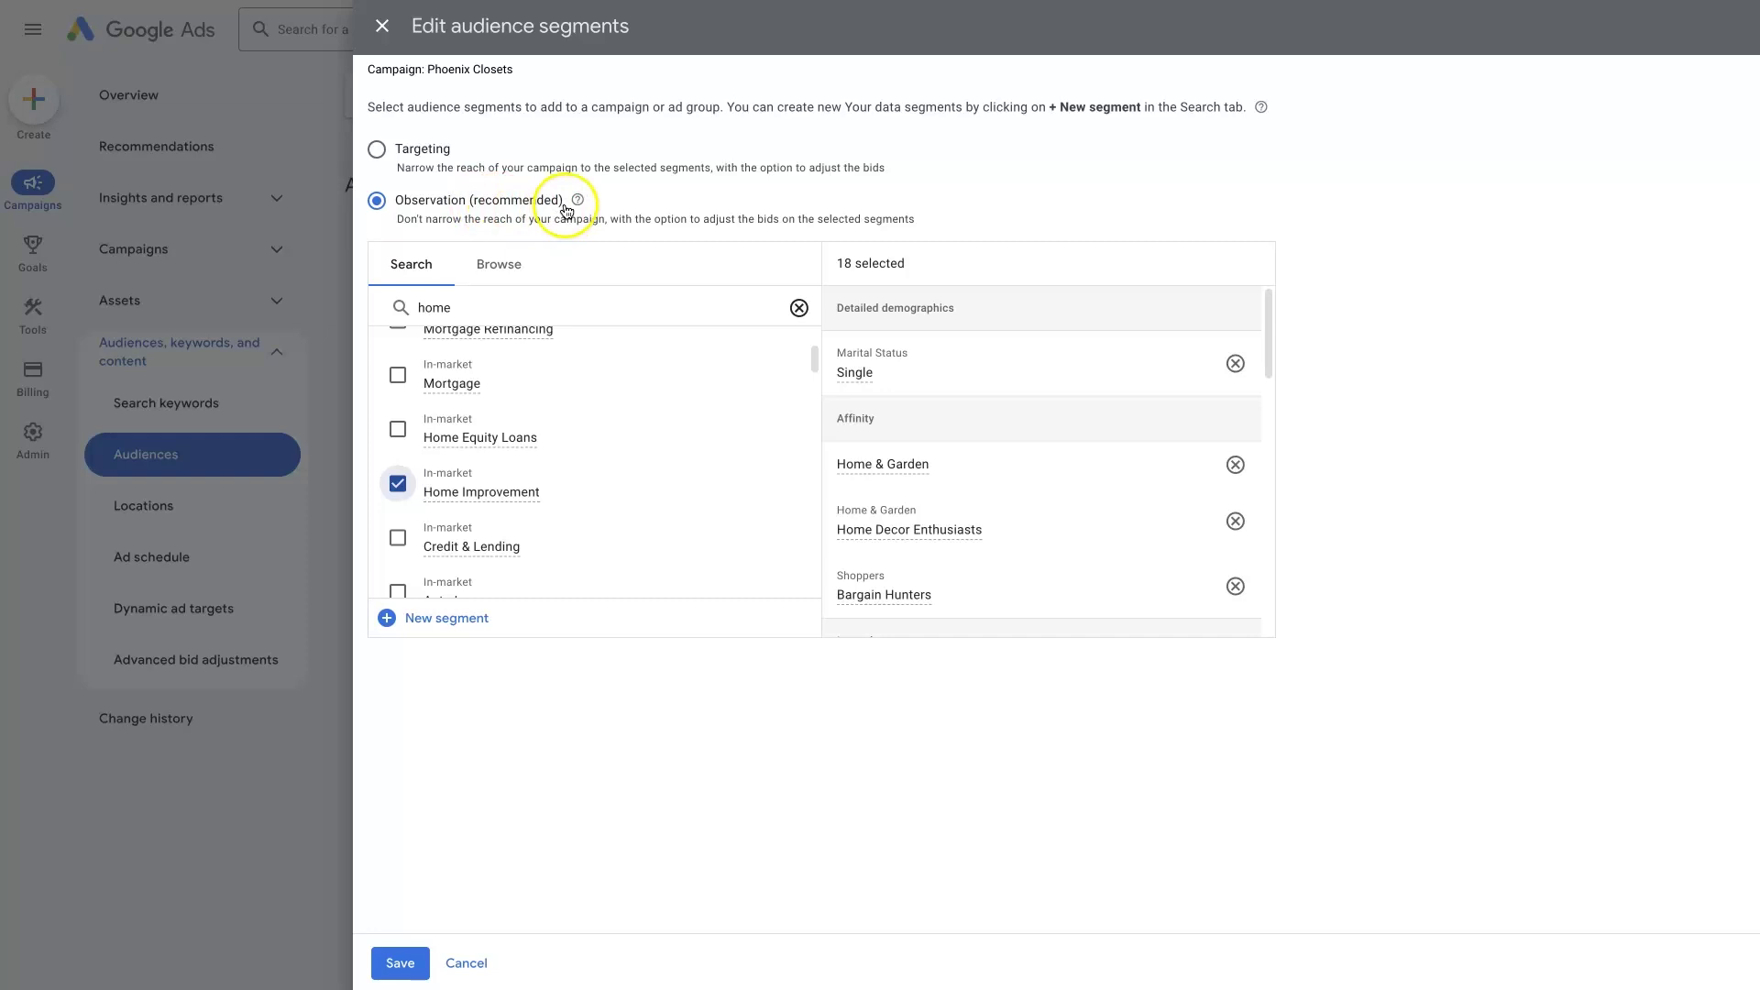
{"action": "mouse_move", "coordinate": [578, 202]}
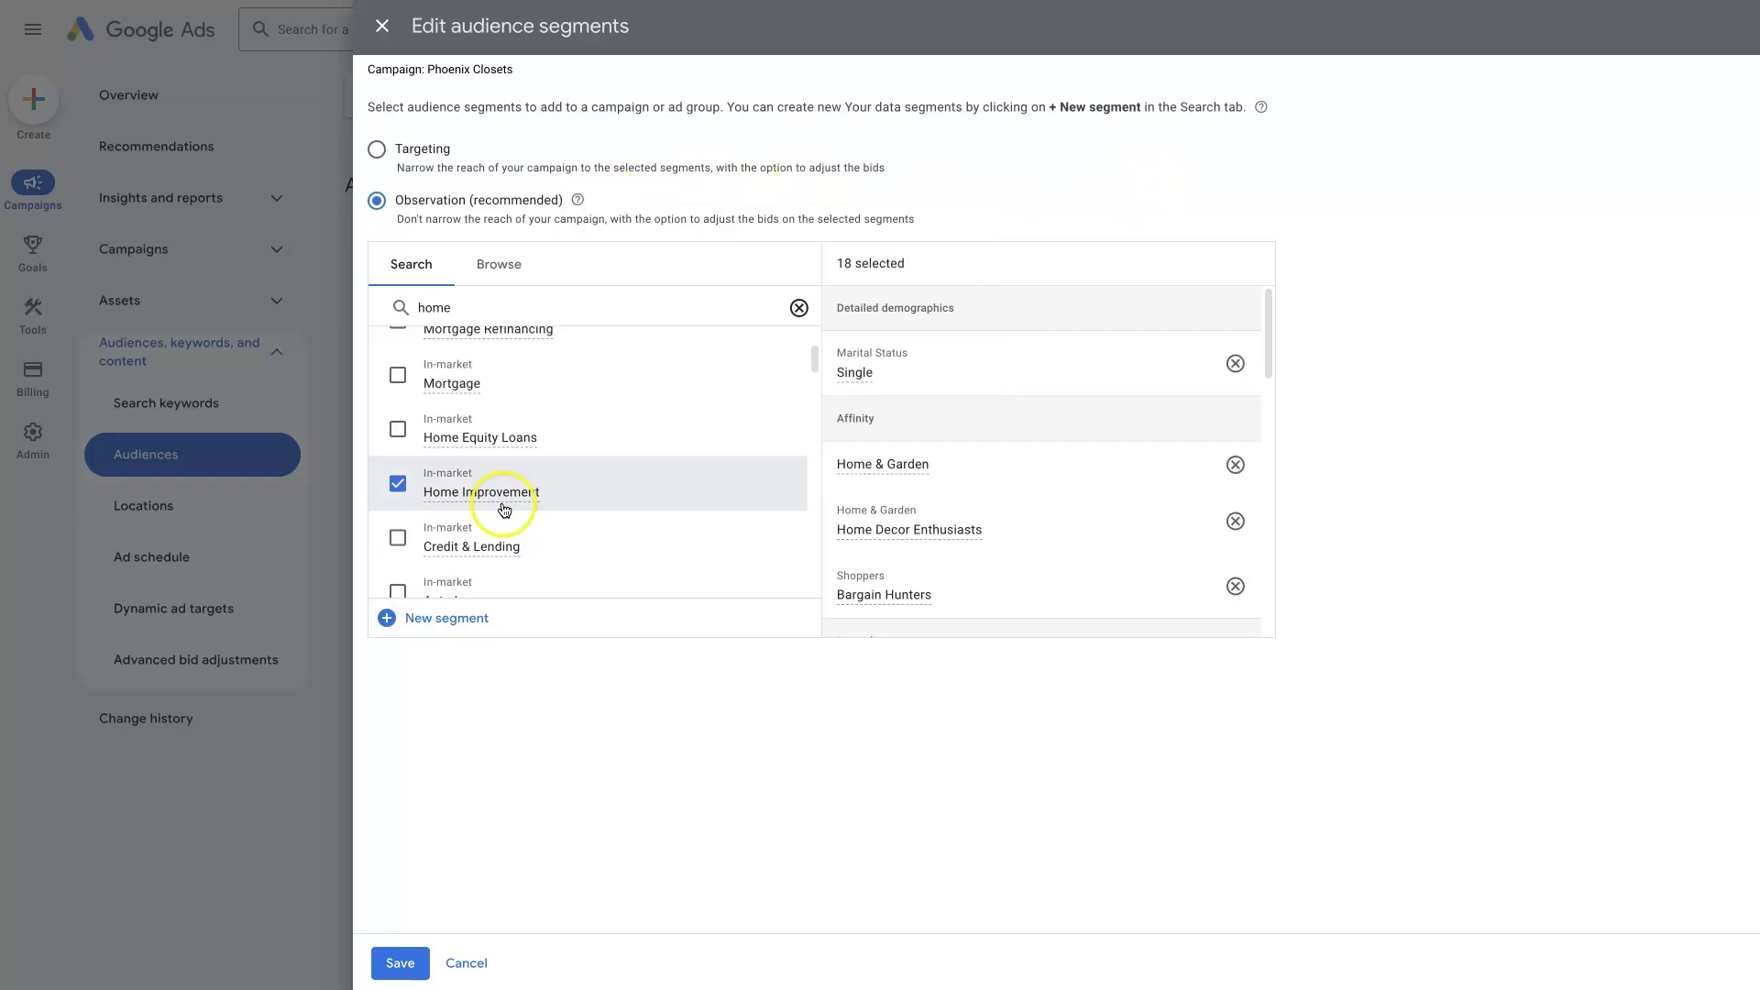
Add the Home Insurance, Real Estate and Residential Properties segments, leaving New Houses unselected.
{"action": "scroll", "coordinate": [492, 503], "scroll_direction": "down", "scroll_amount": 3}
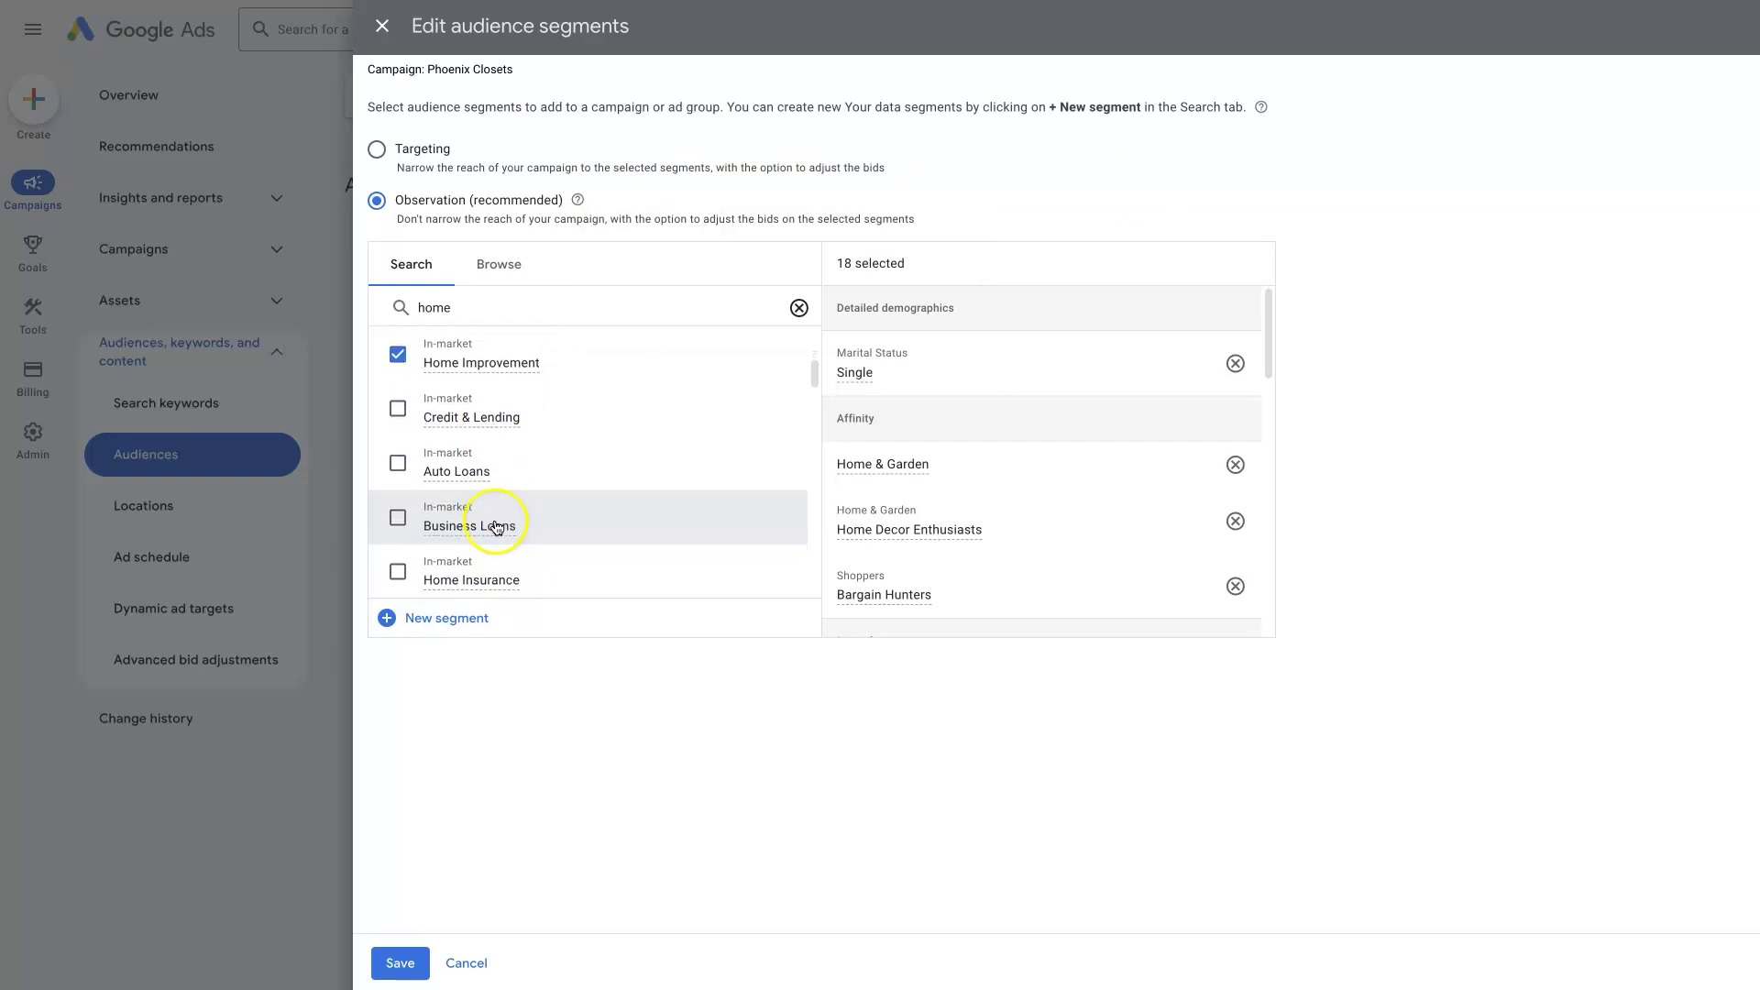
{"action": "scroll", "coordinate": [499, 530], "scroll_direction": "down", "scroll_amount": 1}
{"action": "left_click", "coordinate": [397, 489]}
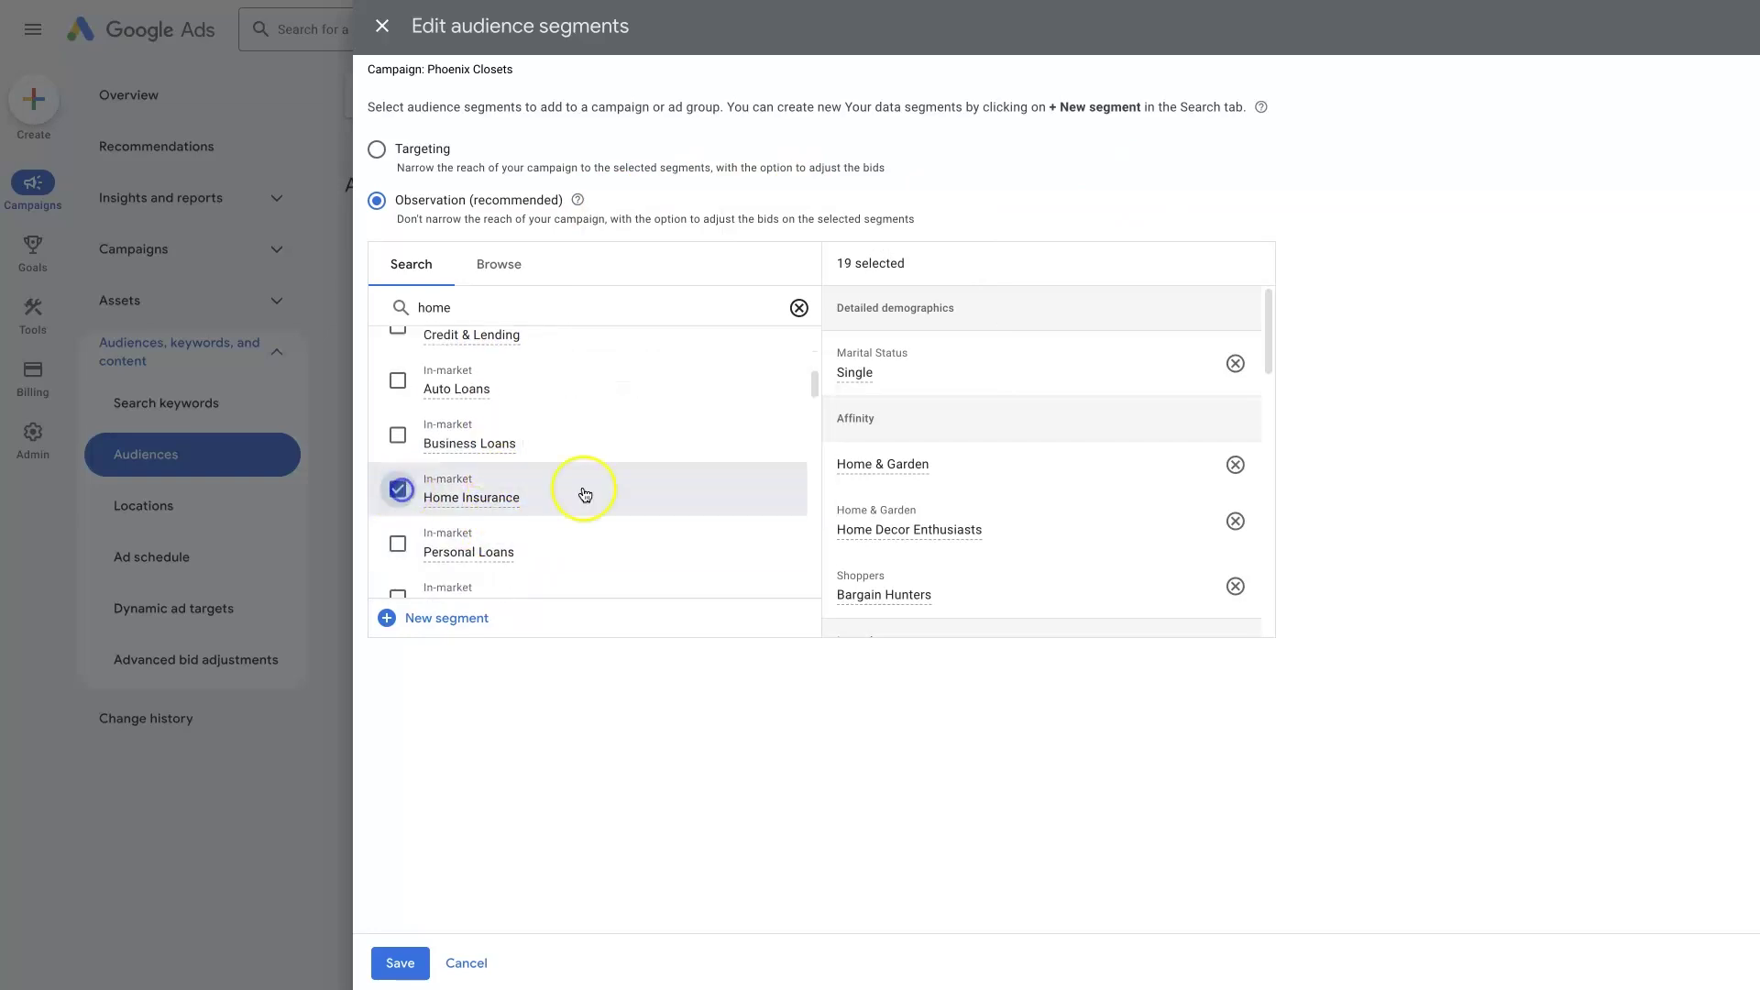
{"action": "scroll", "coordinate": [587, 490], "scroll_direction": "down", "scroll_amount": 1}
{"action": "scroll", "coordinate": [571, 499], "scroll_direction": "down", "scroll_amount": 1}
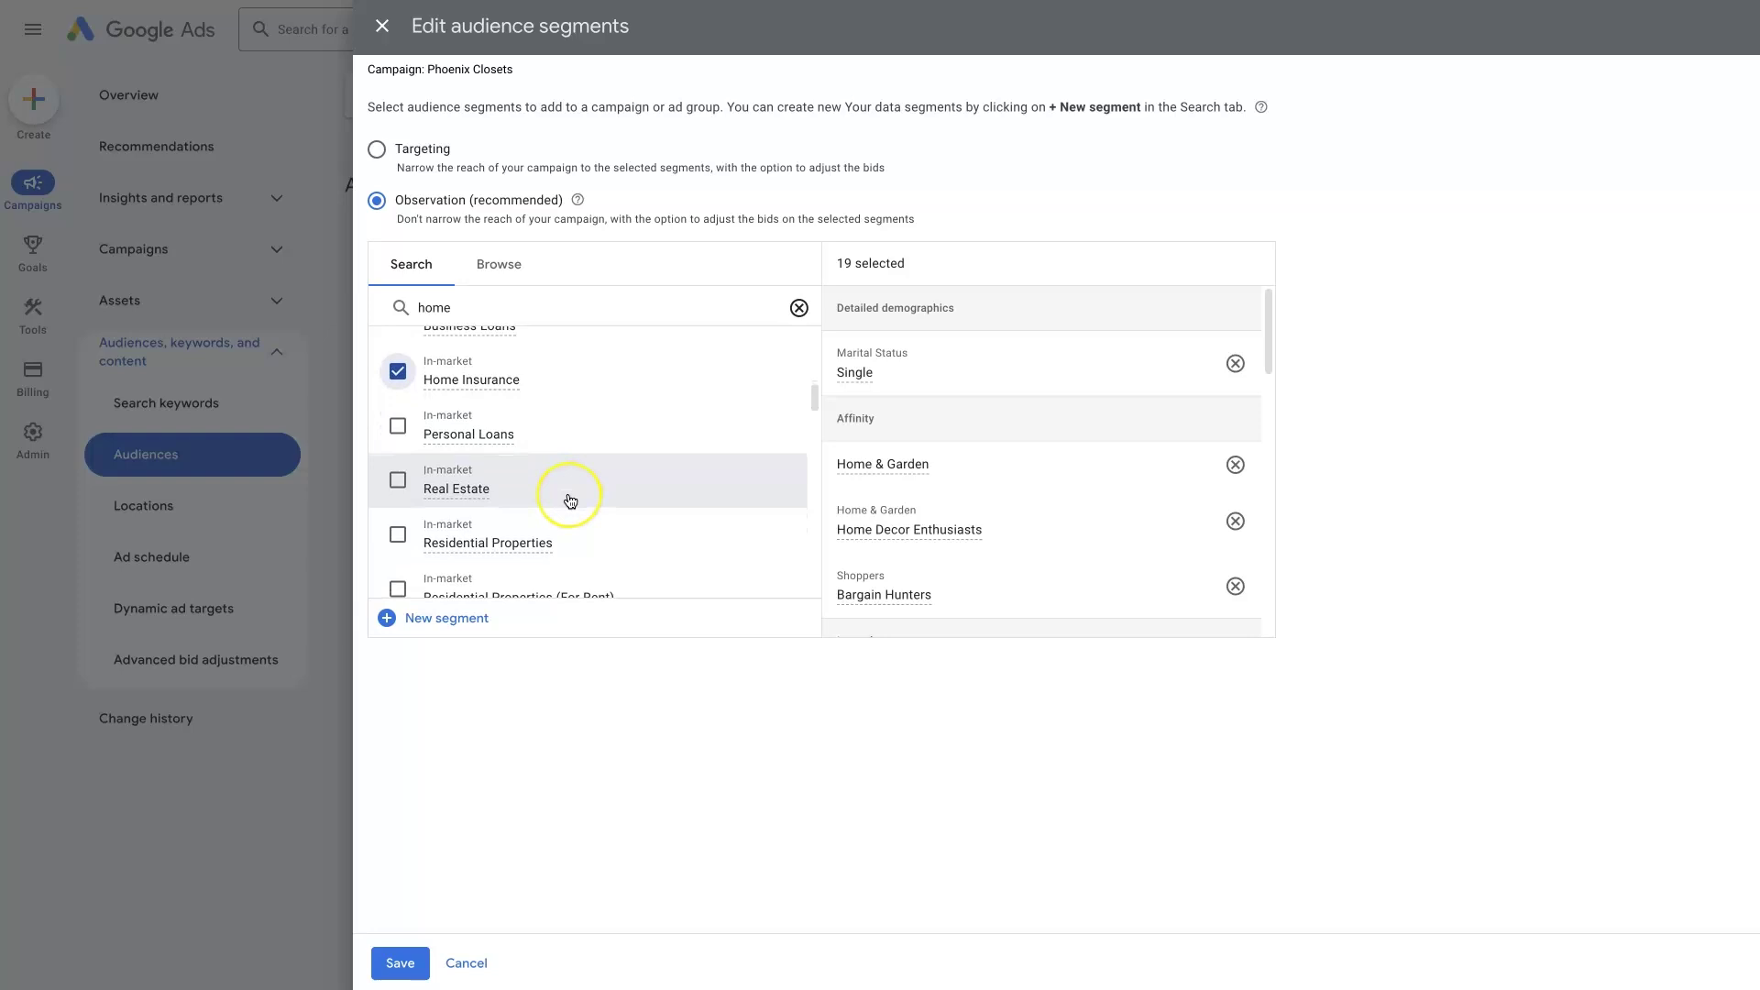
{"action": "left_click", "coordinate": [397, 470]}
{"action": "scroll", "coordinate": [523, 509], "scroll_direction": "down", "scroll_amount": 2}
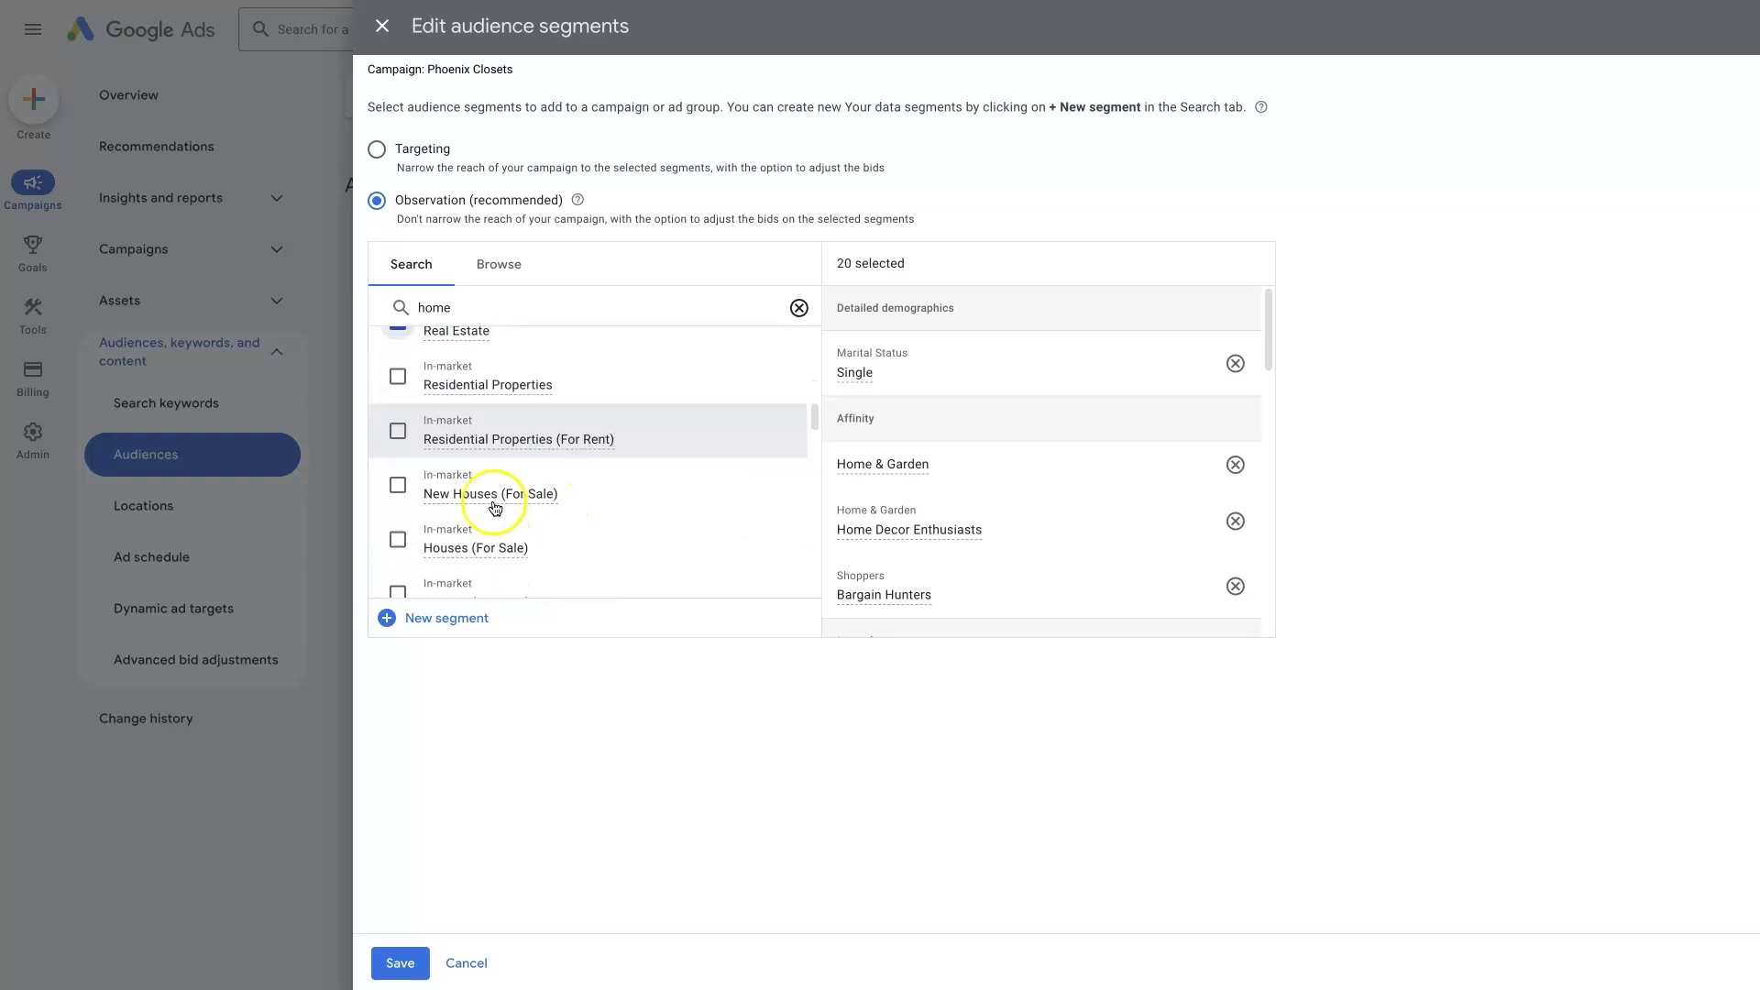
{"action": "left_click", "coordinate": [397, 375]}
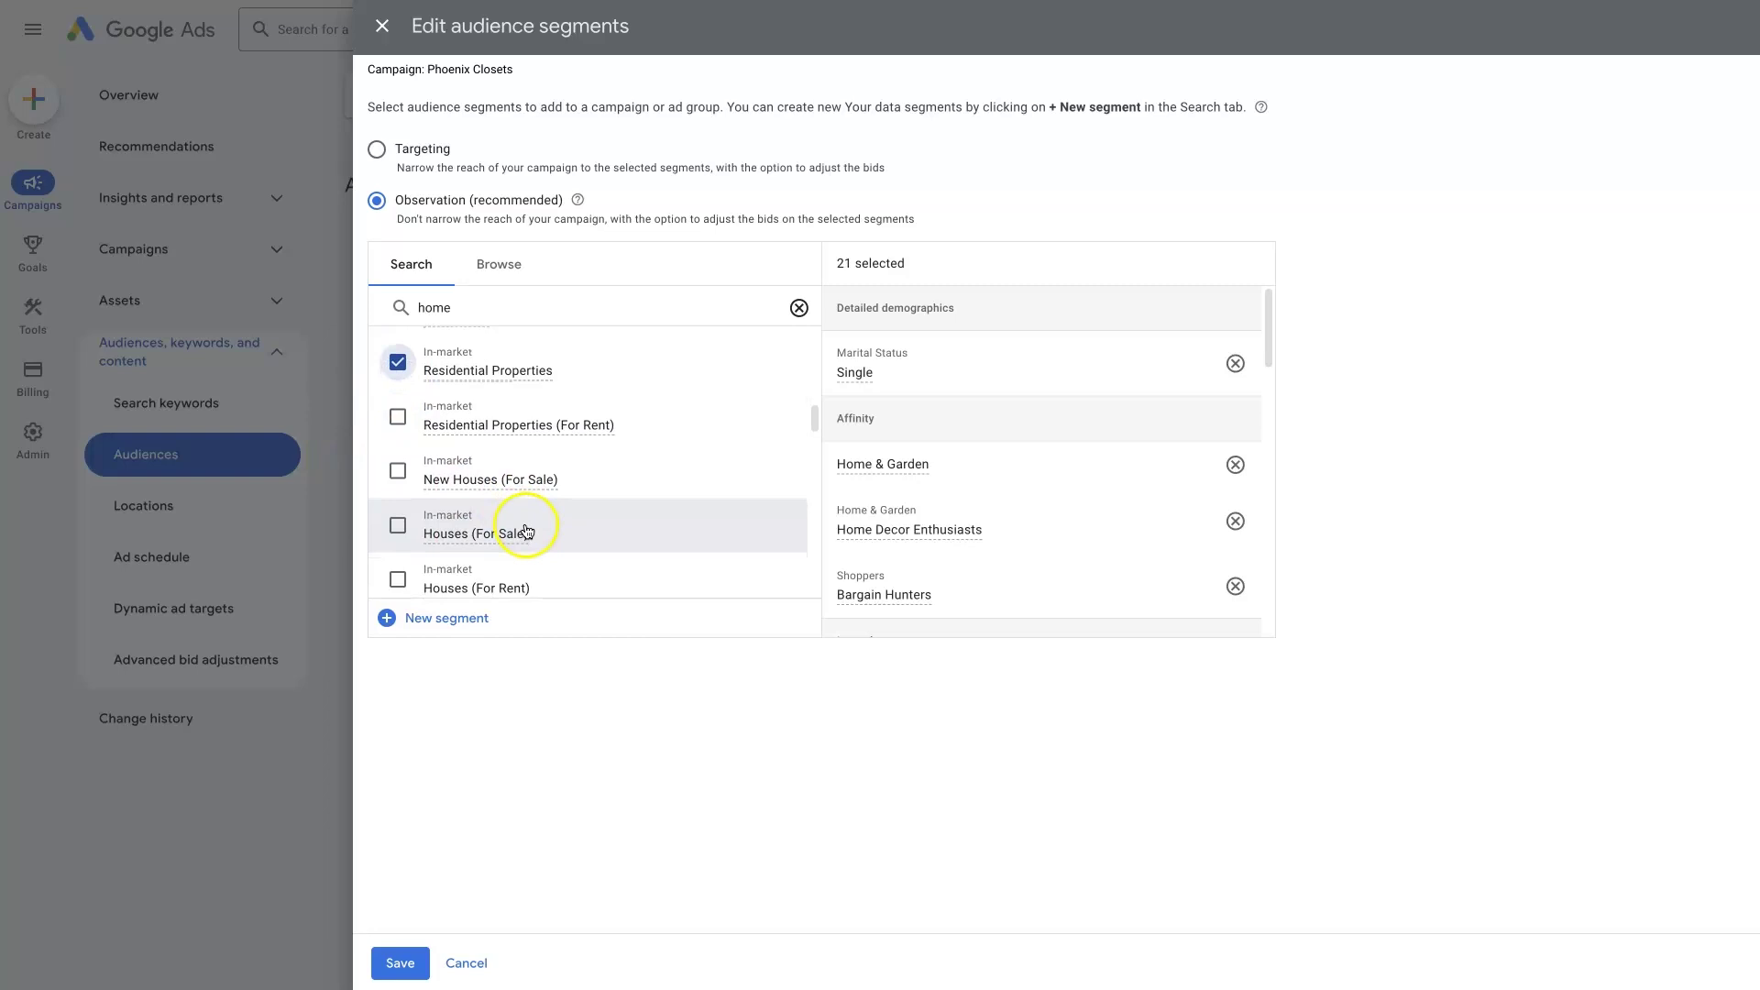
{"action": "left_click", "coordinate": [392, 473]}
{"action": "scroll", "coordinate": [387, 443], "scroll_direction": "down", "scroll_amount": 1}
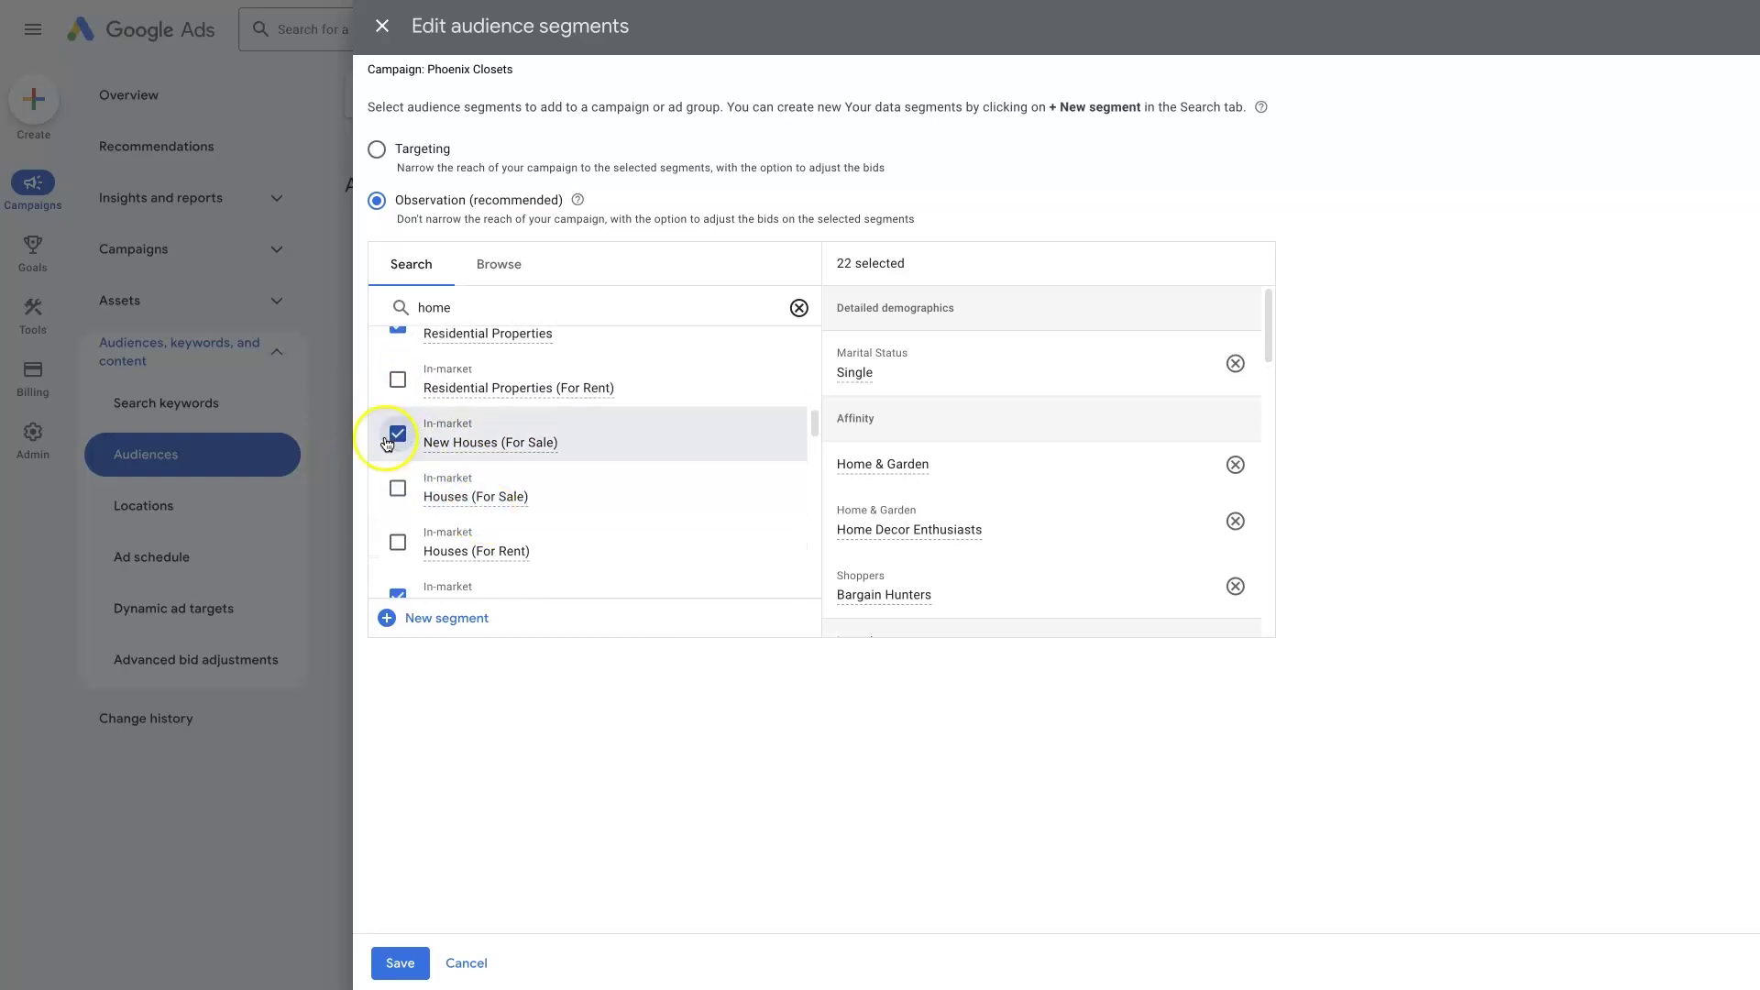
{"action": "left_click", "coordinate": [391, 438]}
Add the in-market Home & Garden segment and save all 23 segments.
{"action": "scroll", "coordinate": [577, 536], "scroll_direction": "down", "scroll_amount": 3}
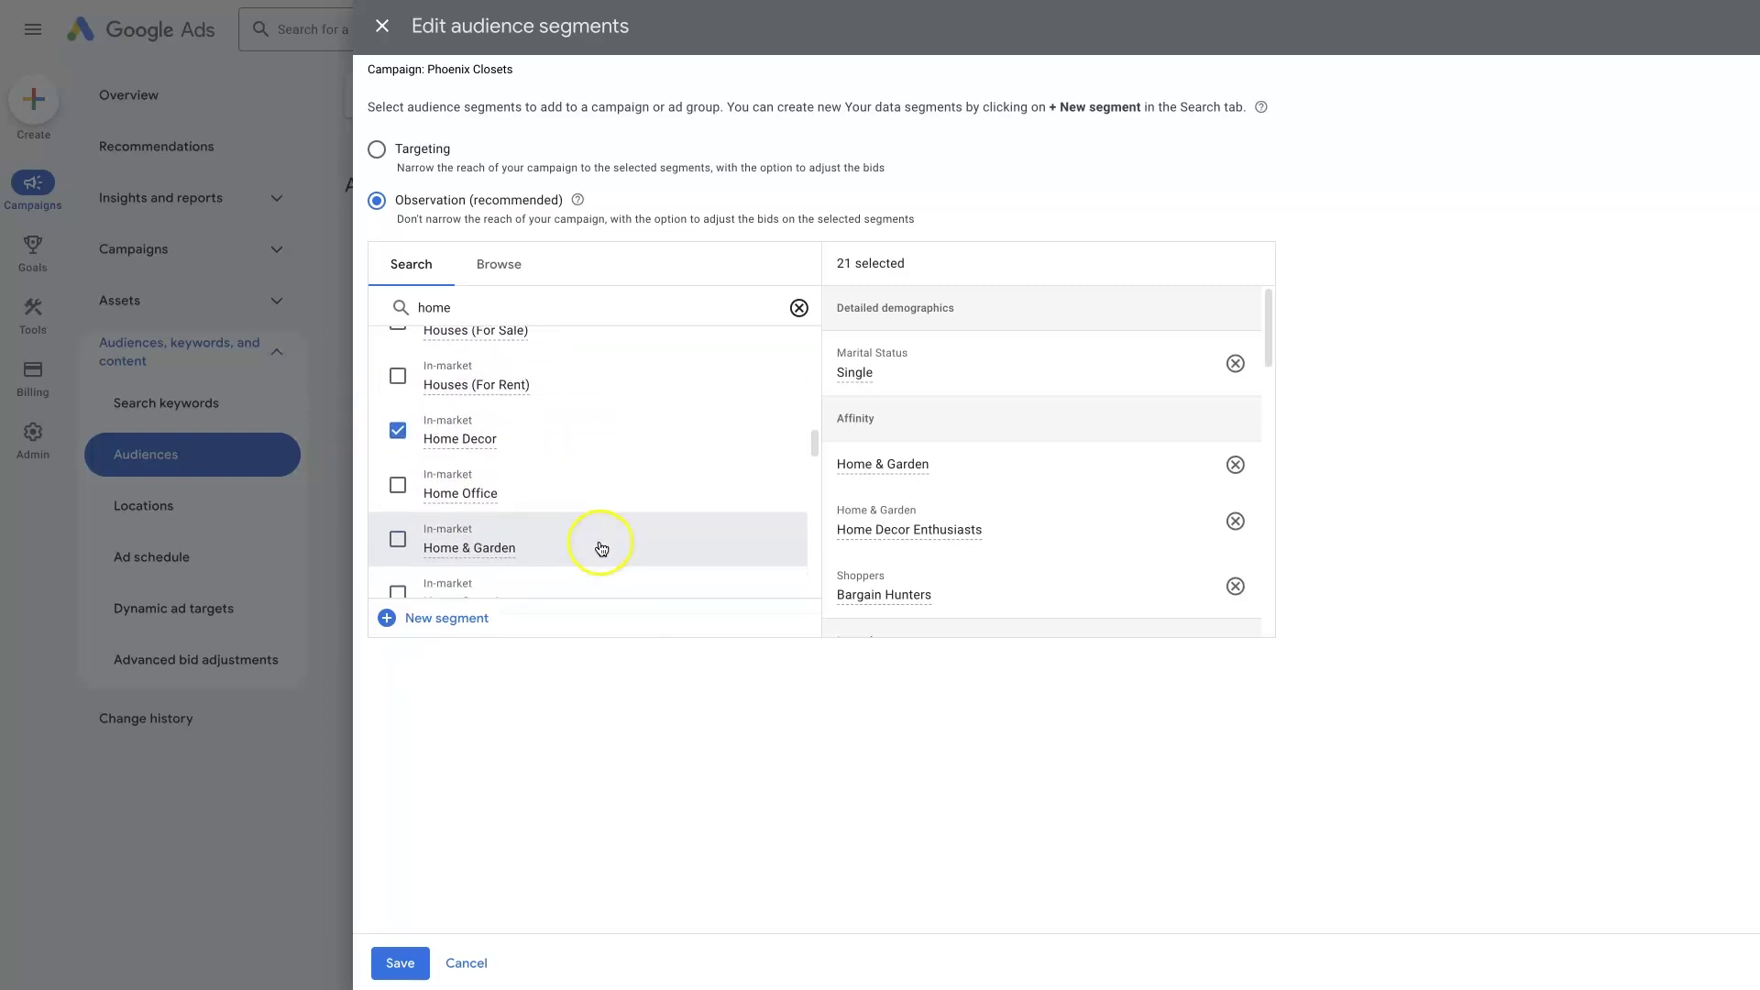
{"action": "scroll", "coordinate": [596, 548], "scroll_direction": "down", "scroll_amount": 1}
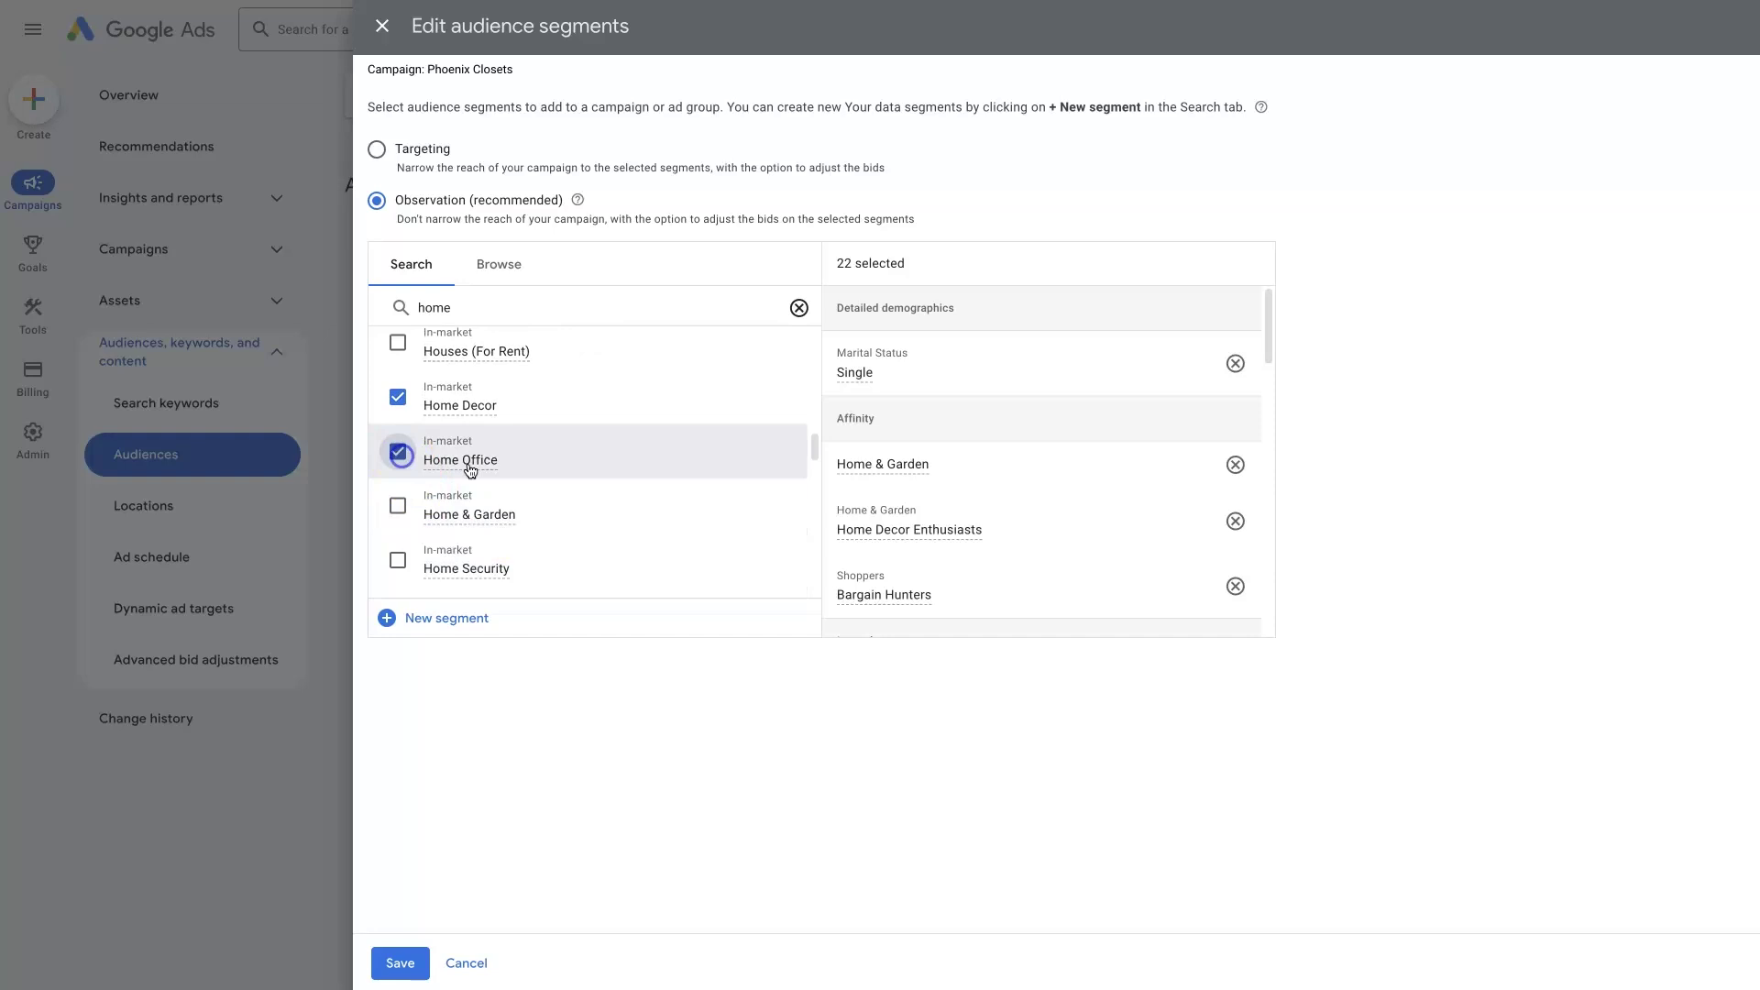
{"action": "scroll", "coordinate": [608, 503], "scroll_direction": "down", "scroll_amount": 1}
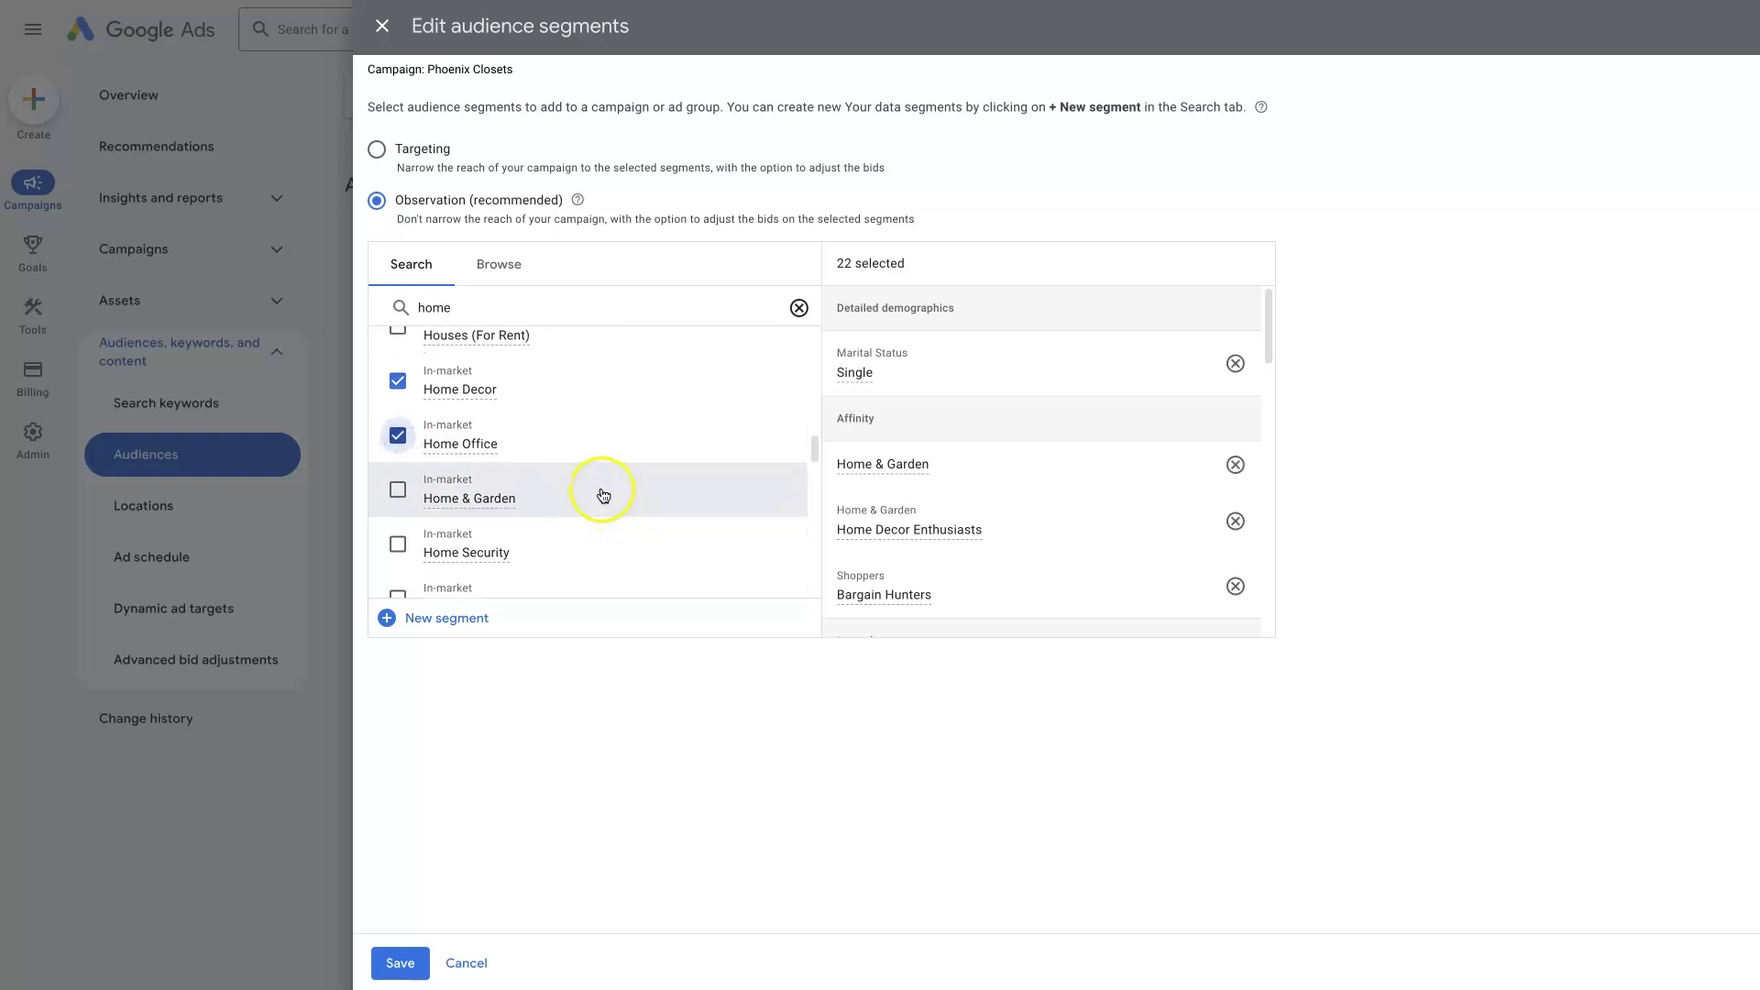
{"action": "scroll", "coordinate": [600, 497], "scroll_direction": "down", "scroll_amount": 1}
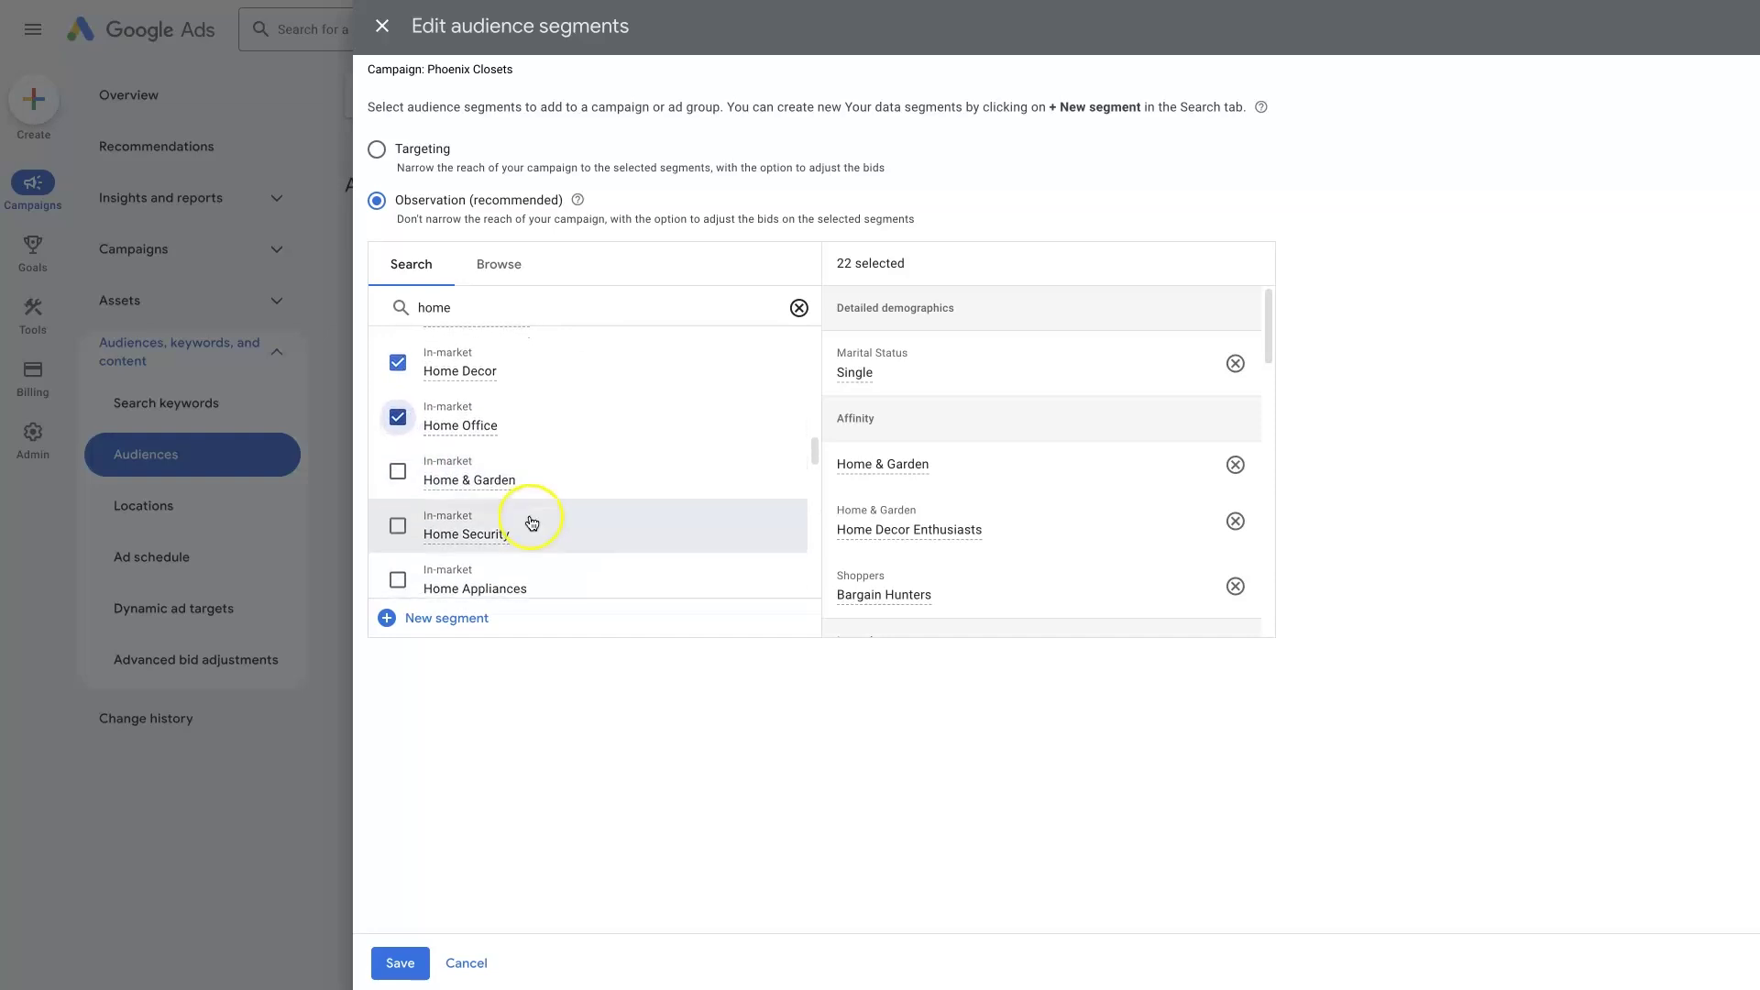
{"action": "left_click", "coordinate": [397, 467]}
{"action": "scroll", "coordinate": [605, 529], "scroll_direction": "down", "scroll_amount": 1}
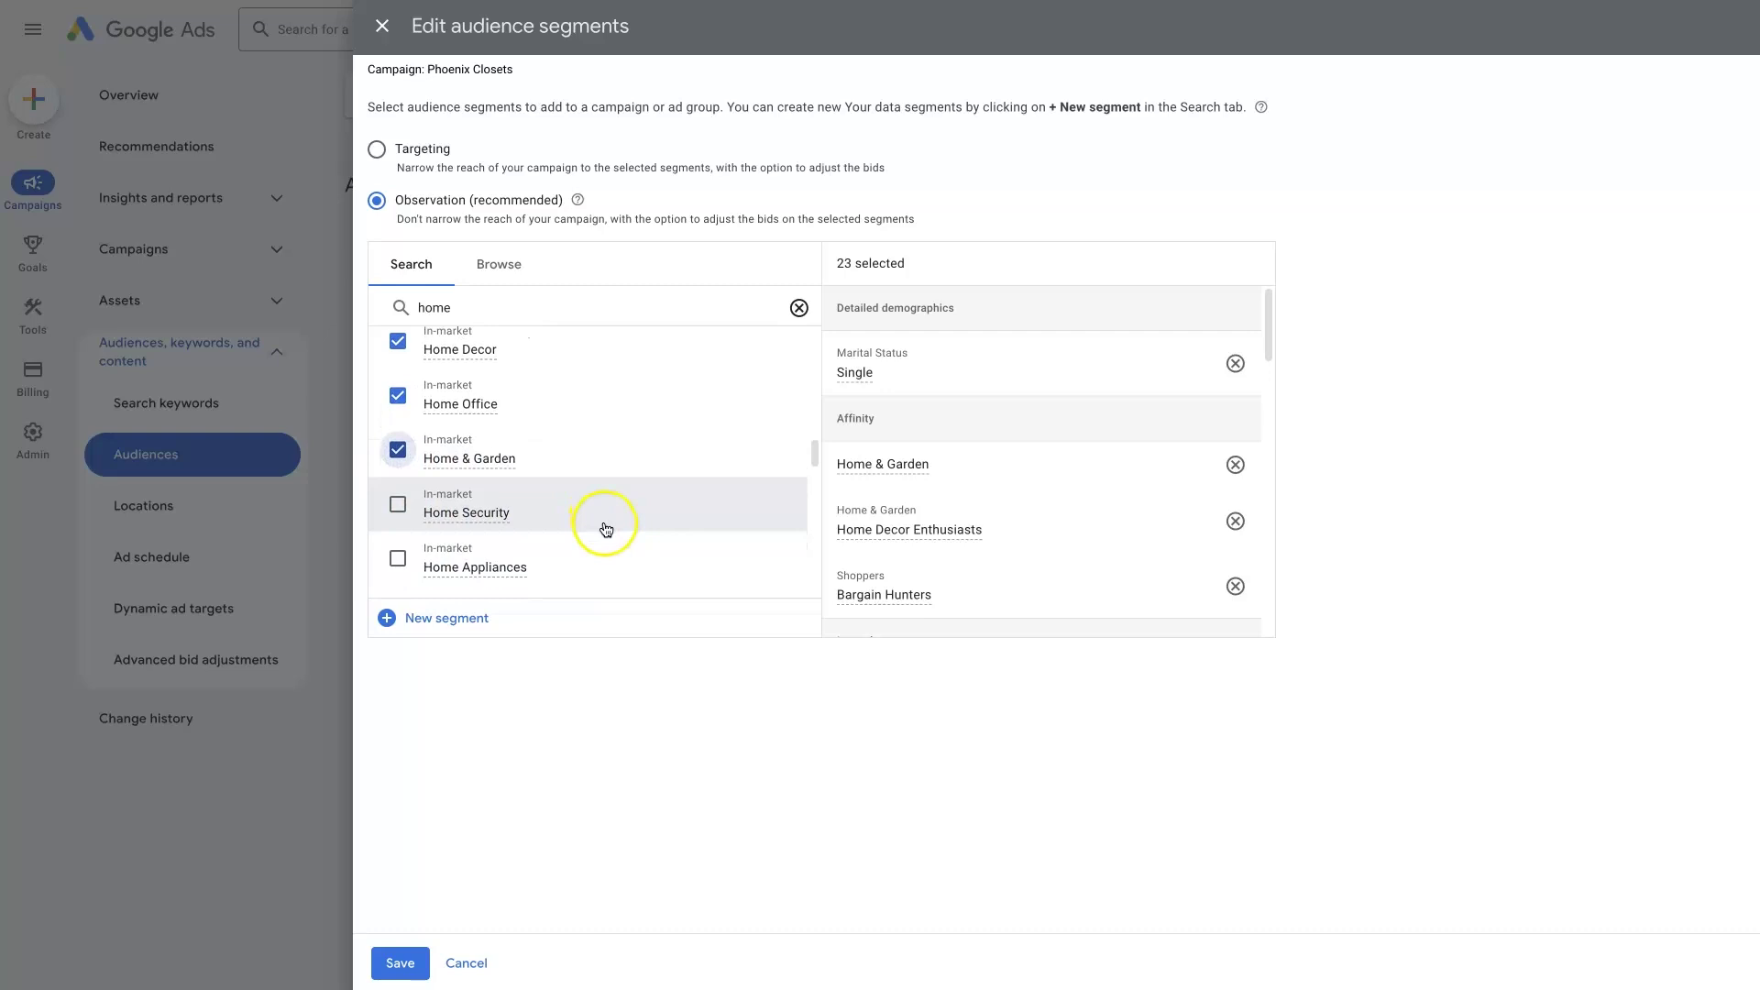
{"action": "scroll", "coordinate": [605, 529], "scroll_direction": "down", "scroll_amount": 4}
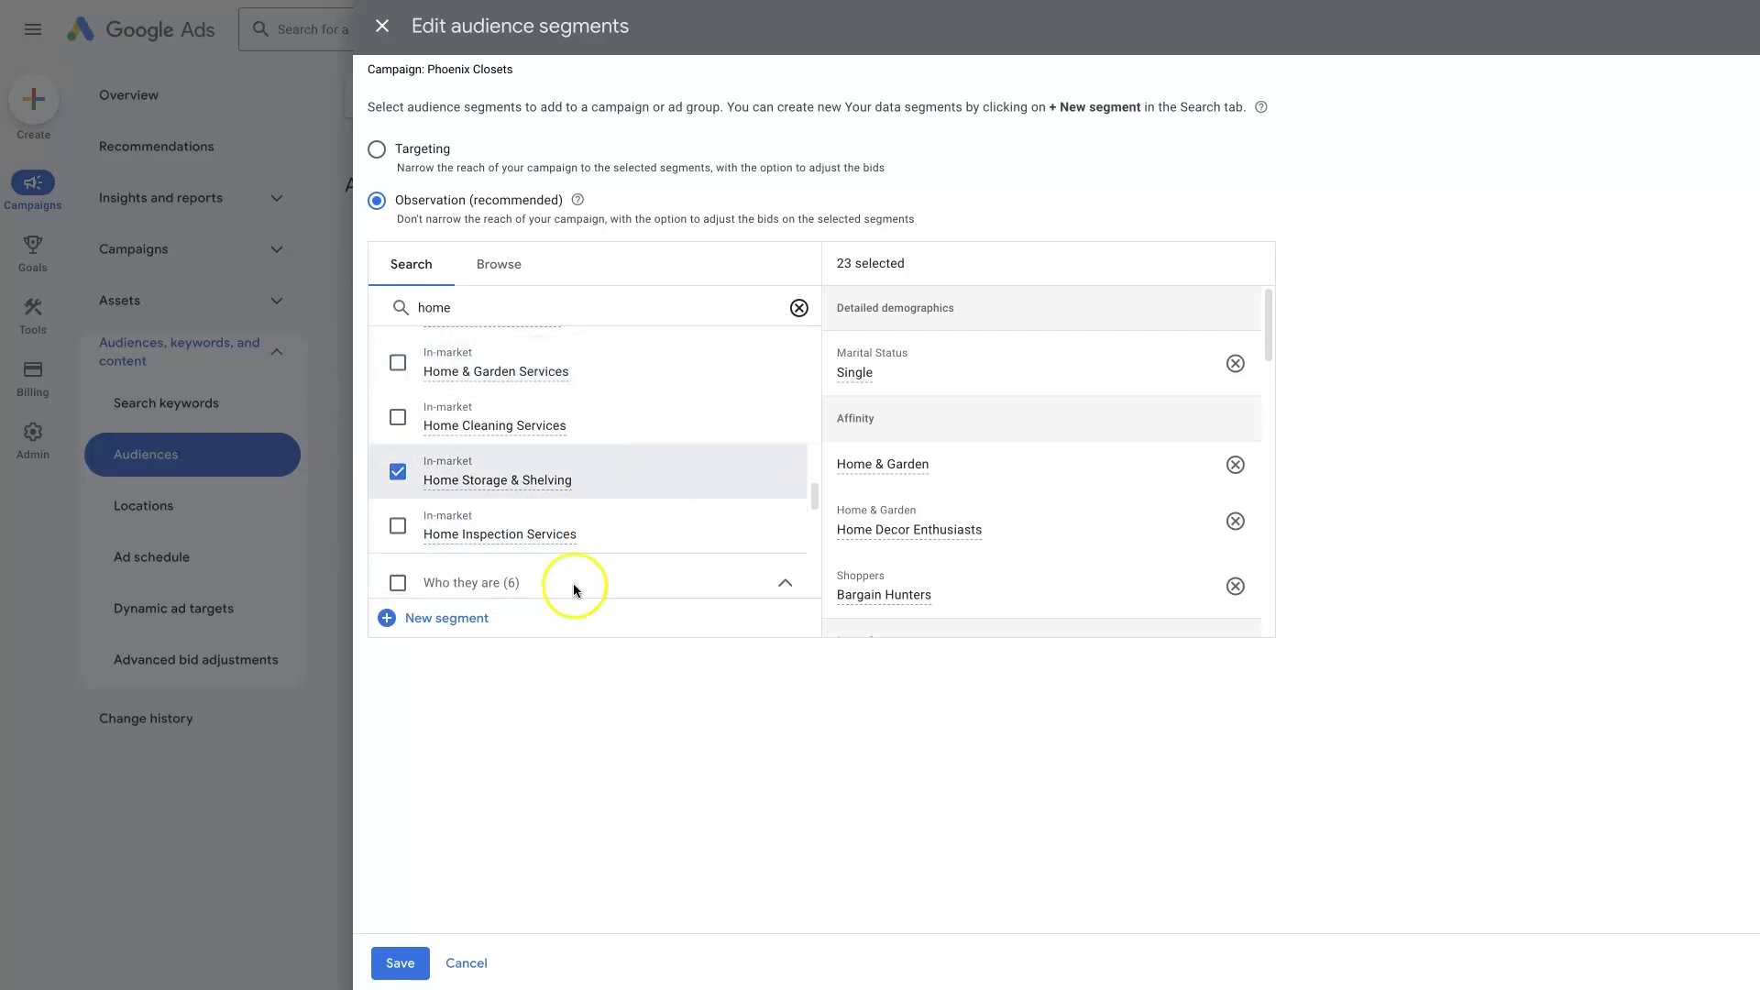
{"action": "scroll", "coordinate": [629, 546], "scroll_direction": "down", "scroll_amount": 1}
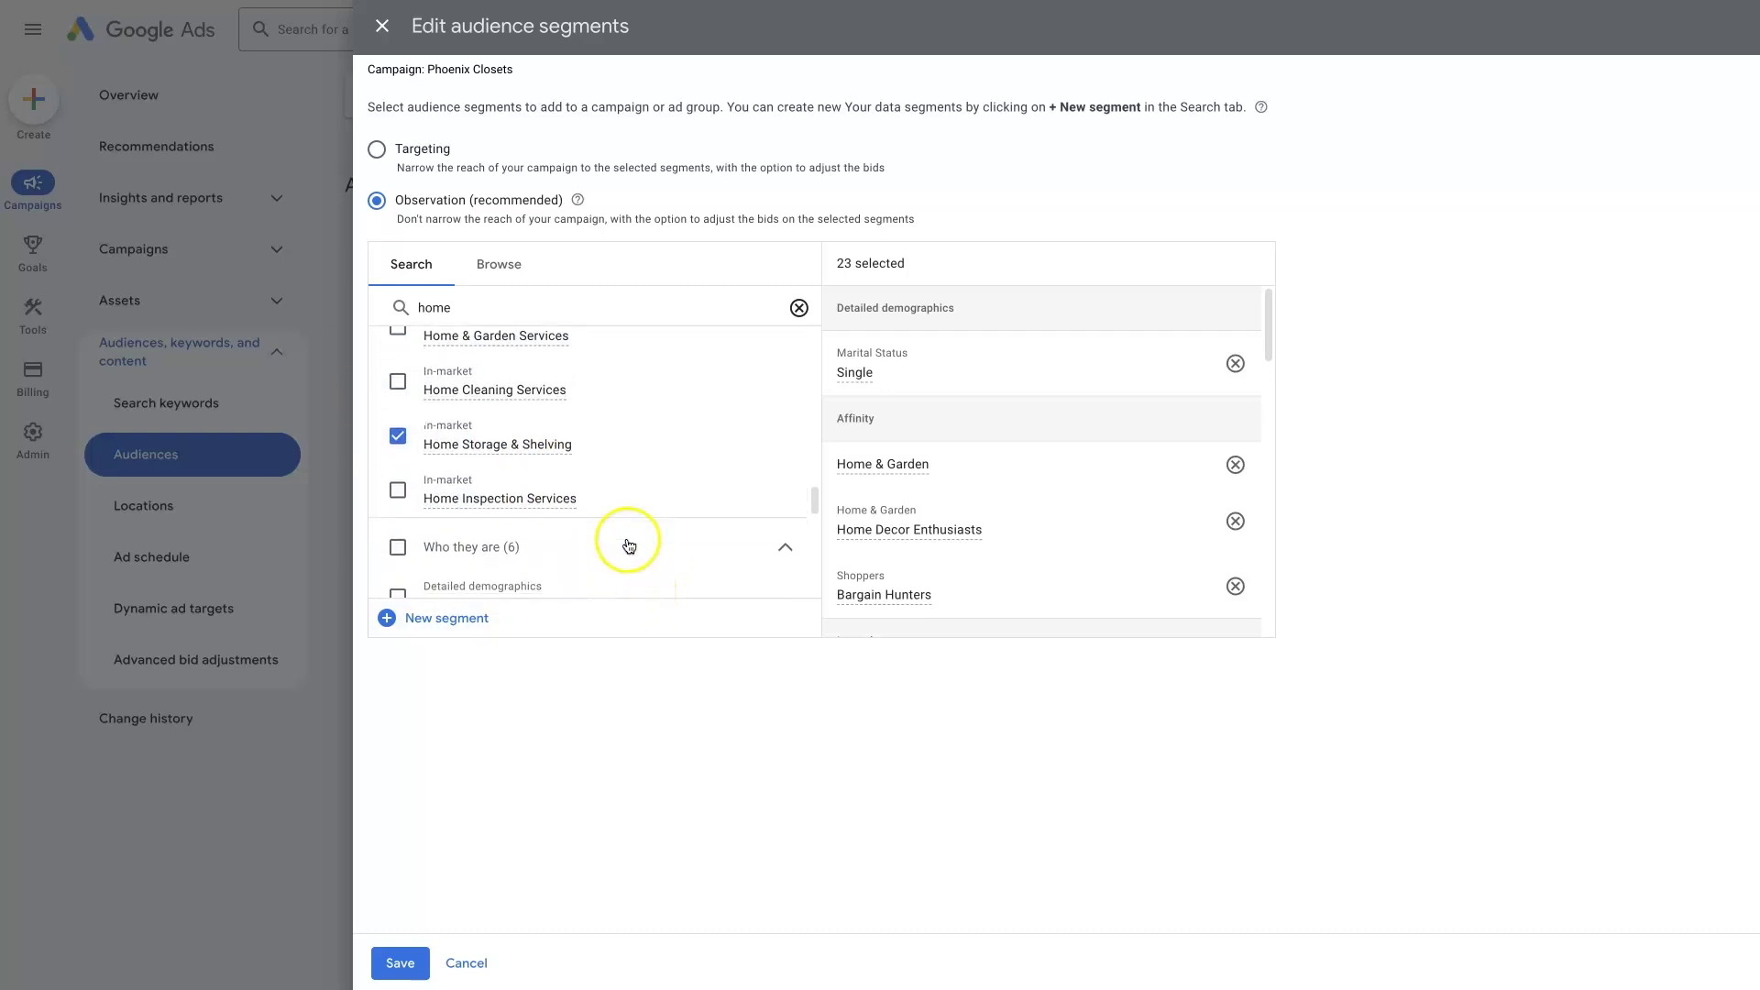
{"action": "scroll", "coordinate": [624, 541], "scroll_direction": "down", "scroll_amount": 1}
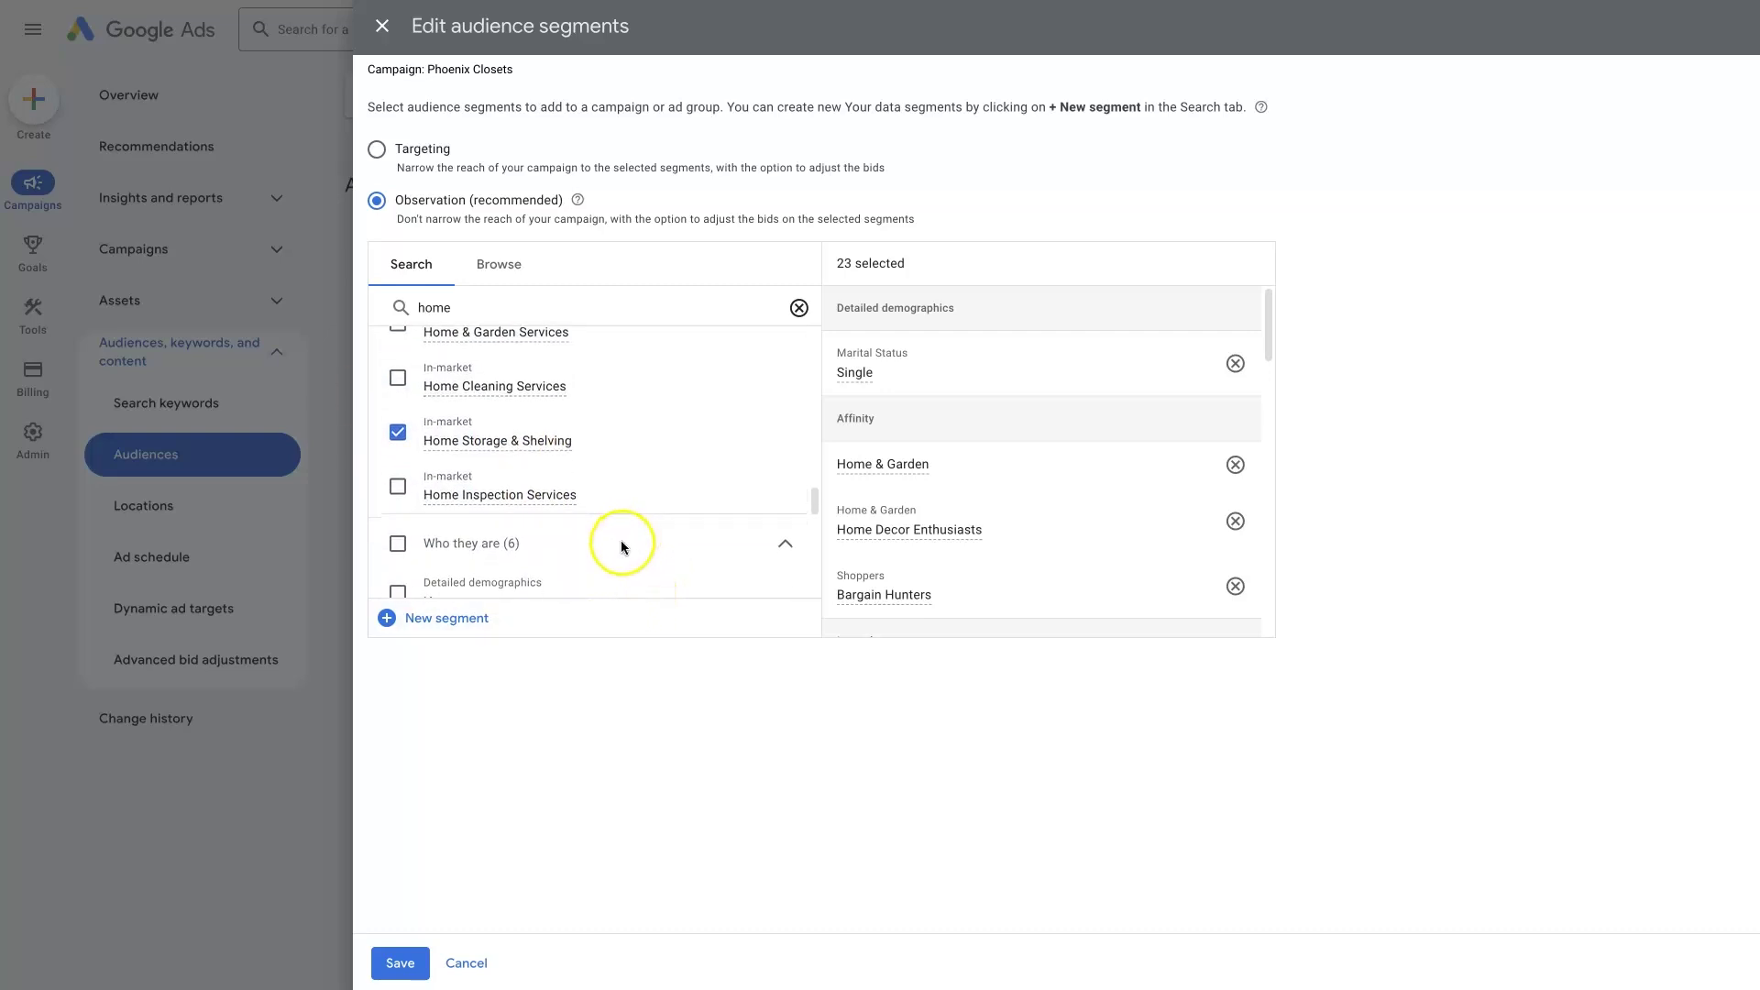
{"action": "left_click", "coordinate": [403, 963]}
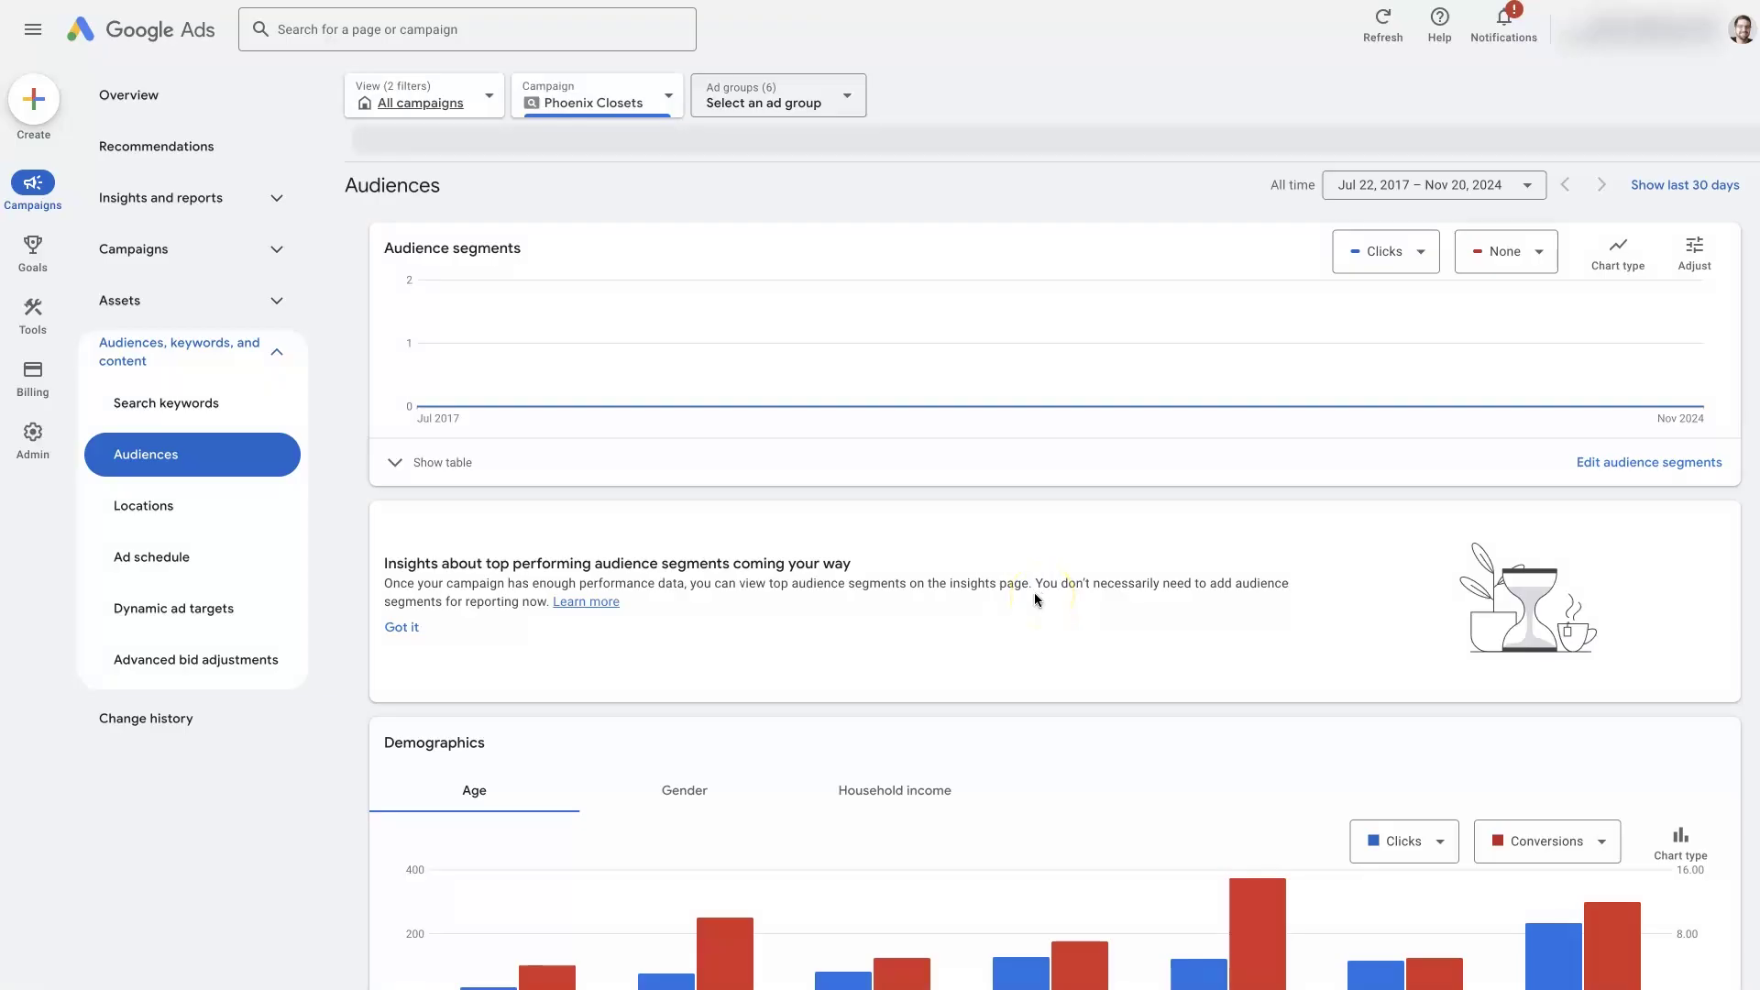
Show the segments table to confirm Real Estate, Residential Properties and Home Insurance are Eligible Observation segments.
{"action": "left_click", "coordinate": [447, 463]}
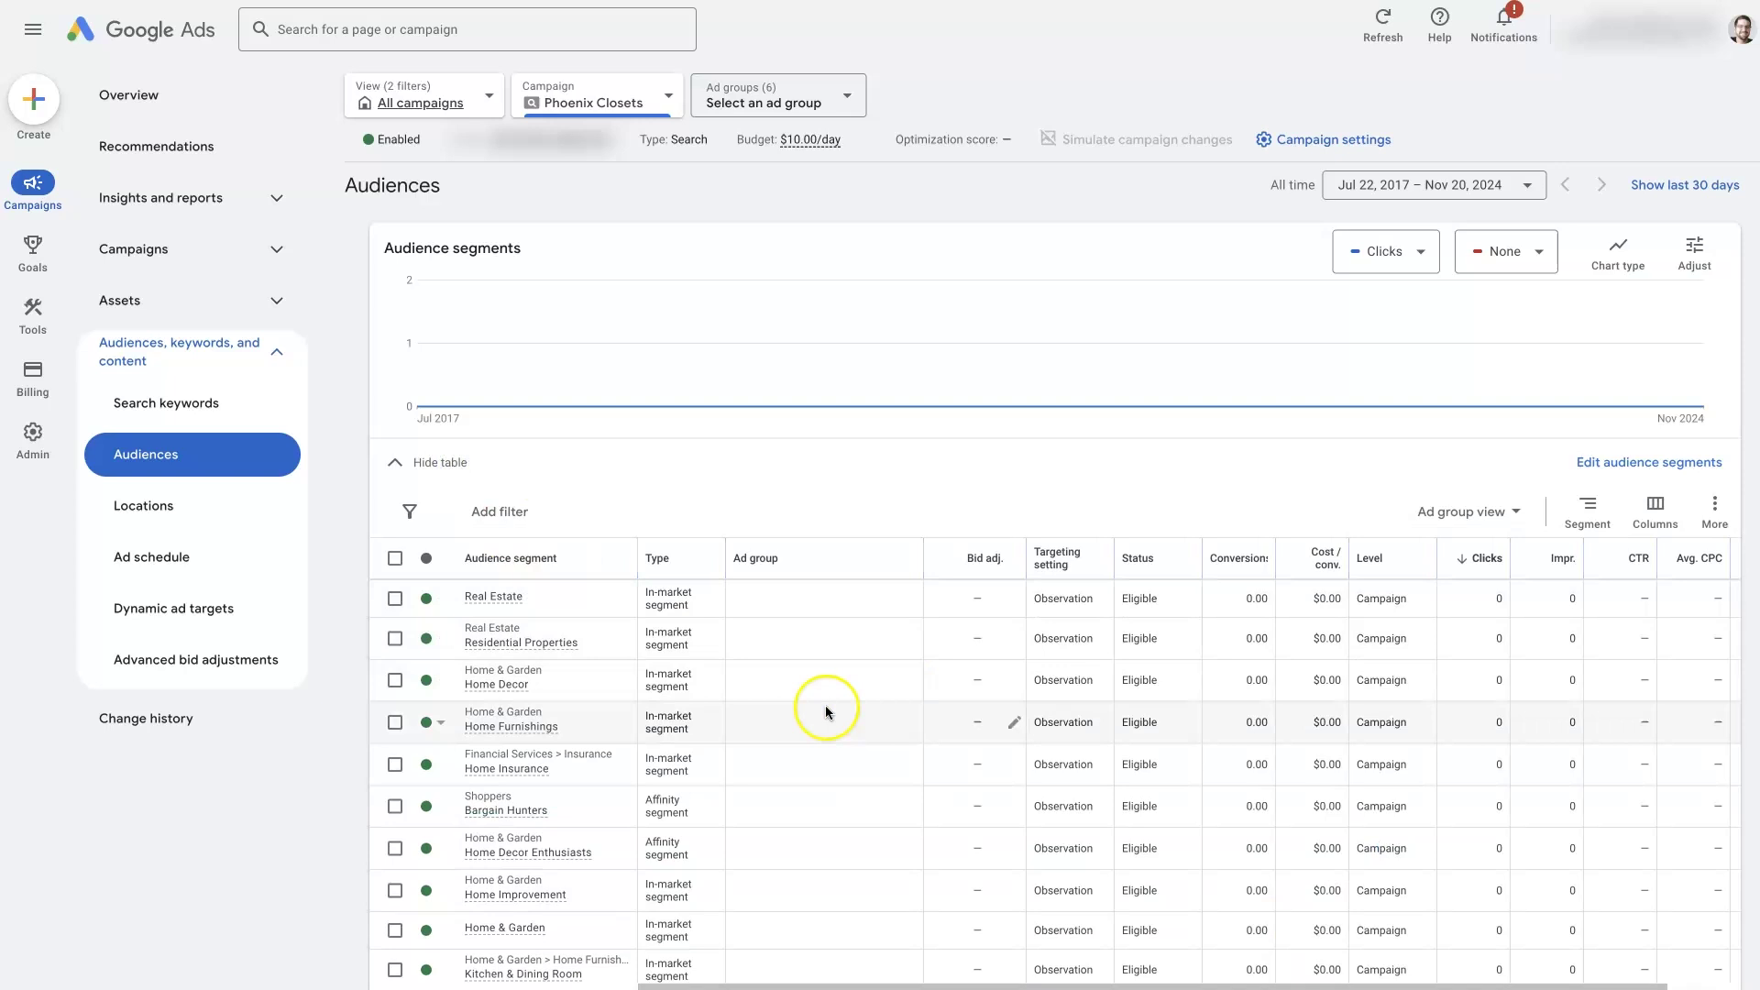
{"action": "scroll", "coordinate": [825, 710], "scroll_direction": "down", "scroll_amount": 1}
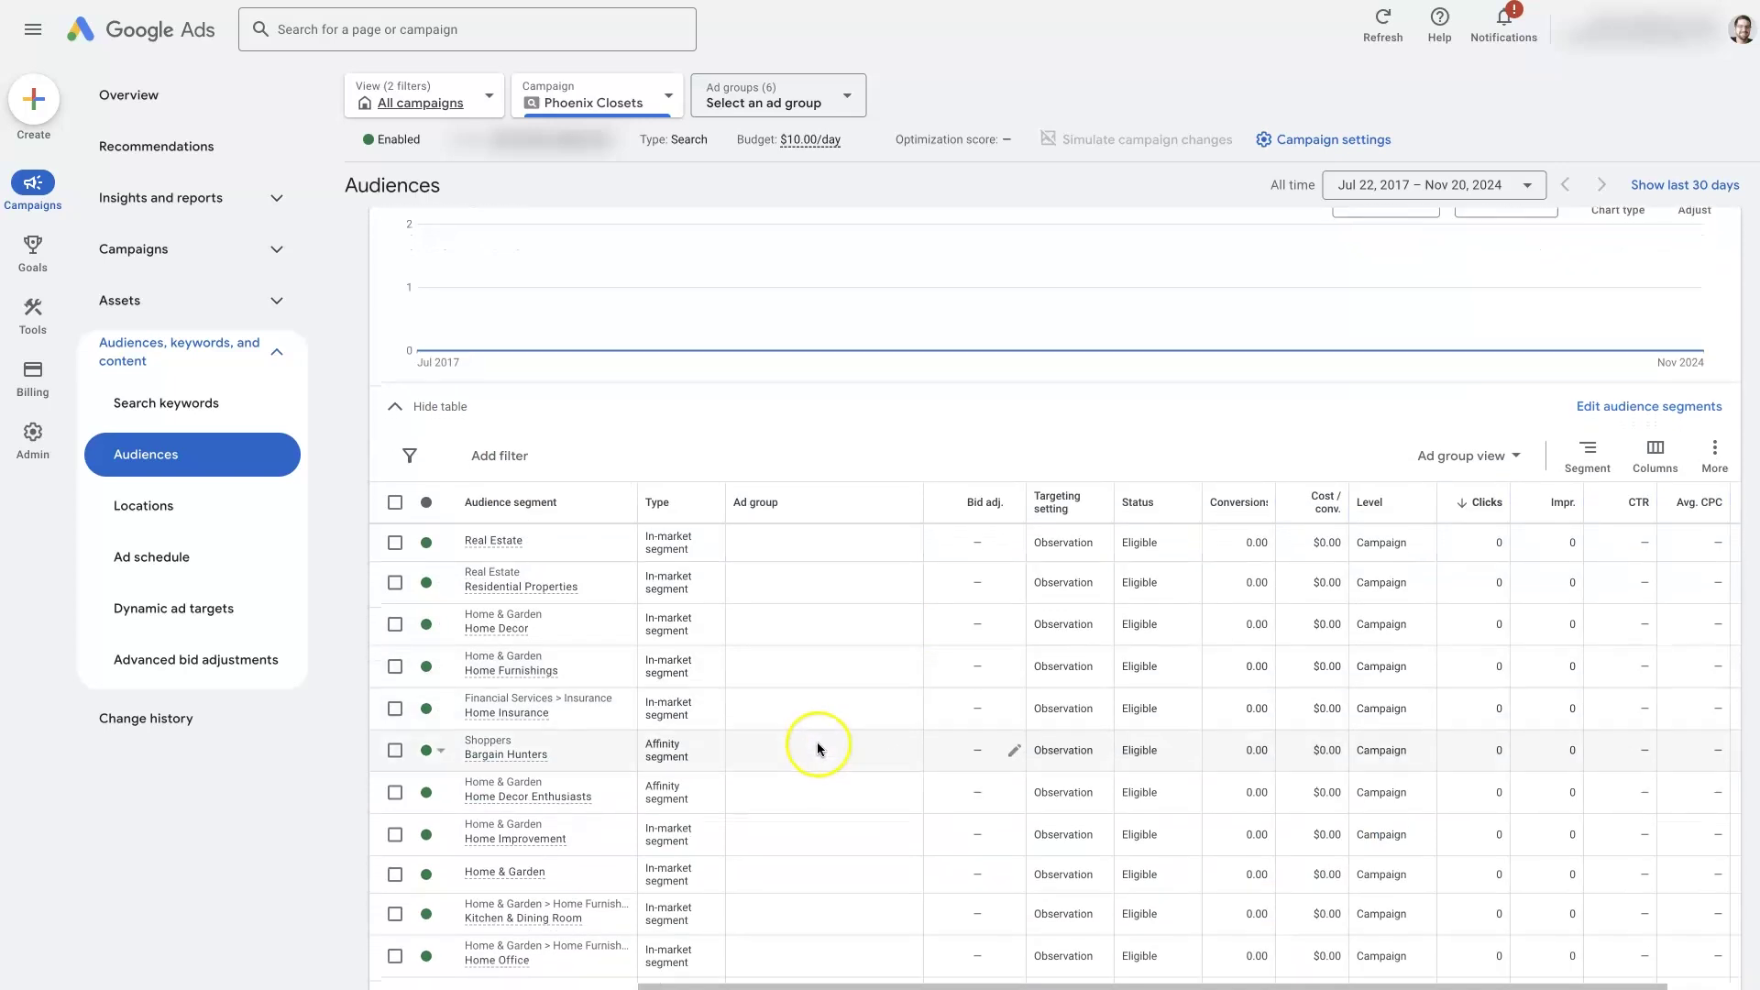
{"action": "scroll", "coordinate": [852, 757], "scroll_direction": "down", "scroll_amount": 3}
{"action": "scroll", "coordinate": [1384, 678], "scroll_direction": "up", "scroll_amount": 4}
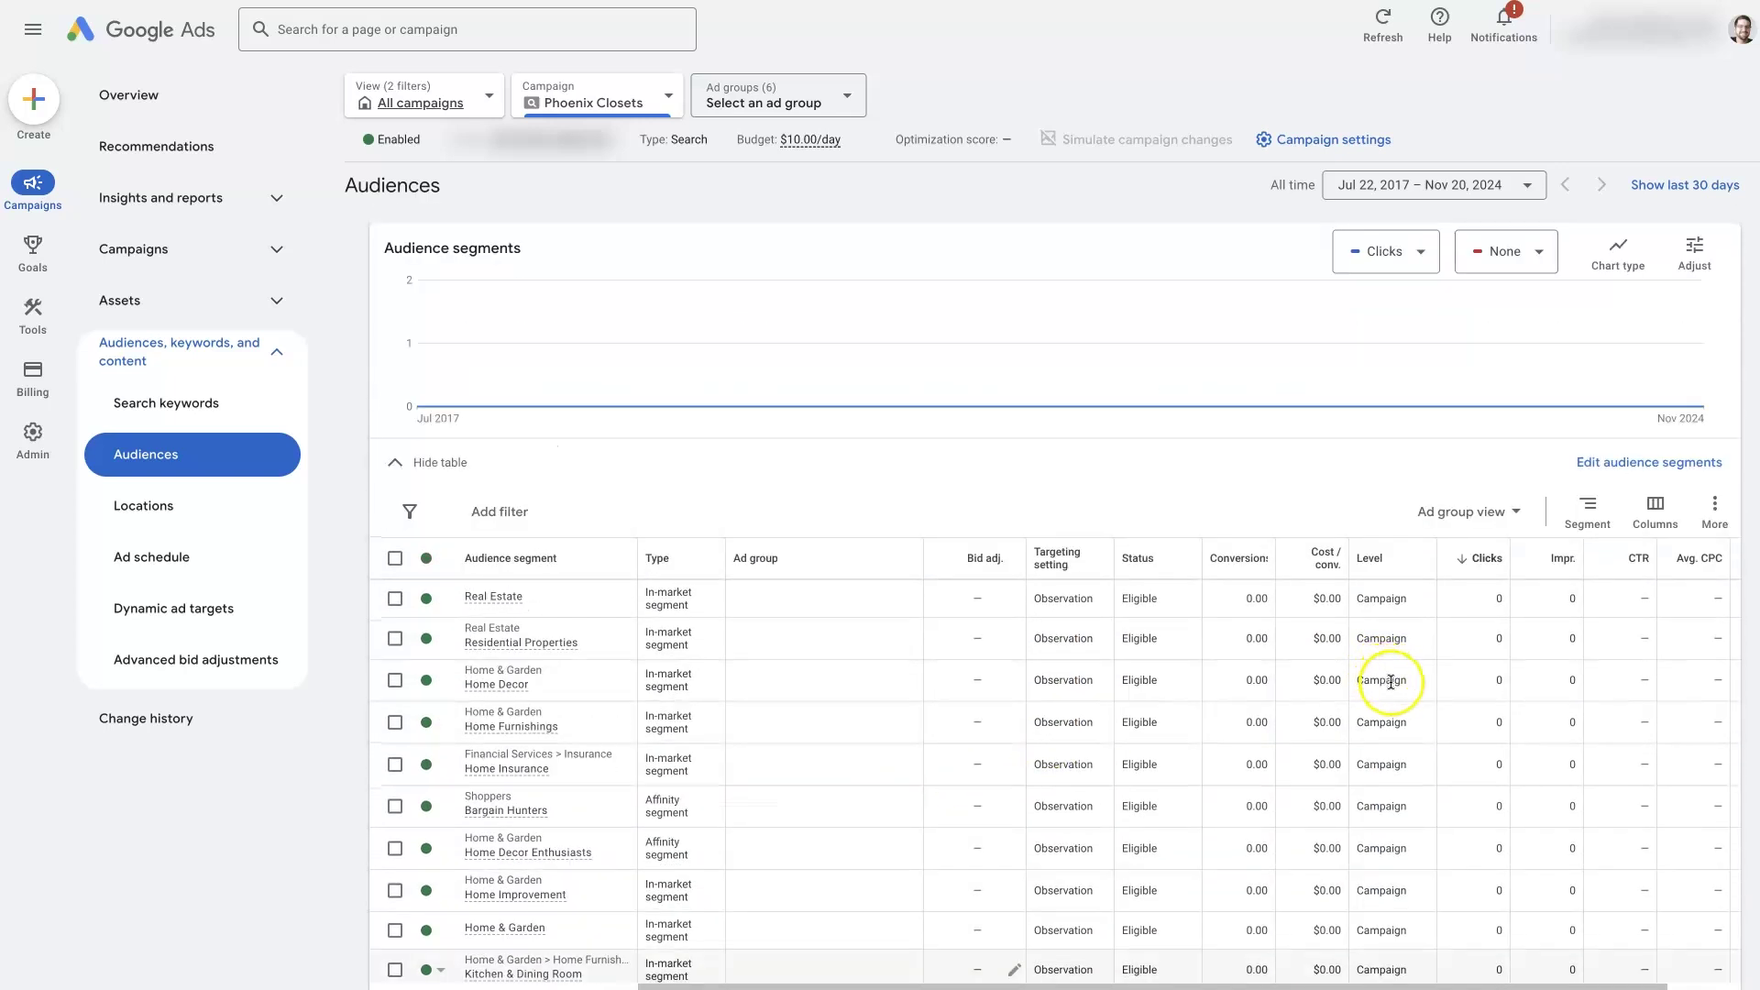
{"action": "scroll", "coordinate": [1430, 665], "scroll_direction": "down", "scroll_amount": 1}
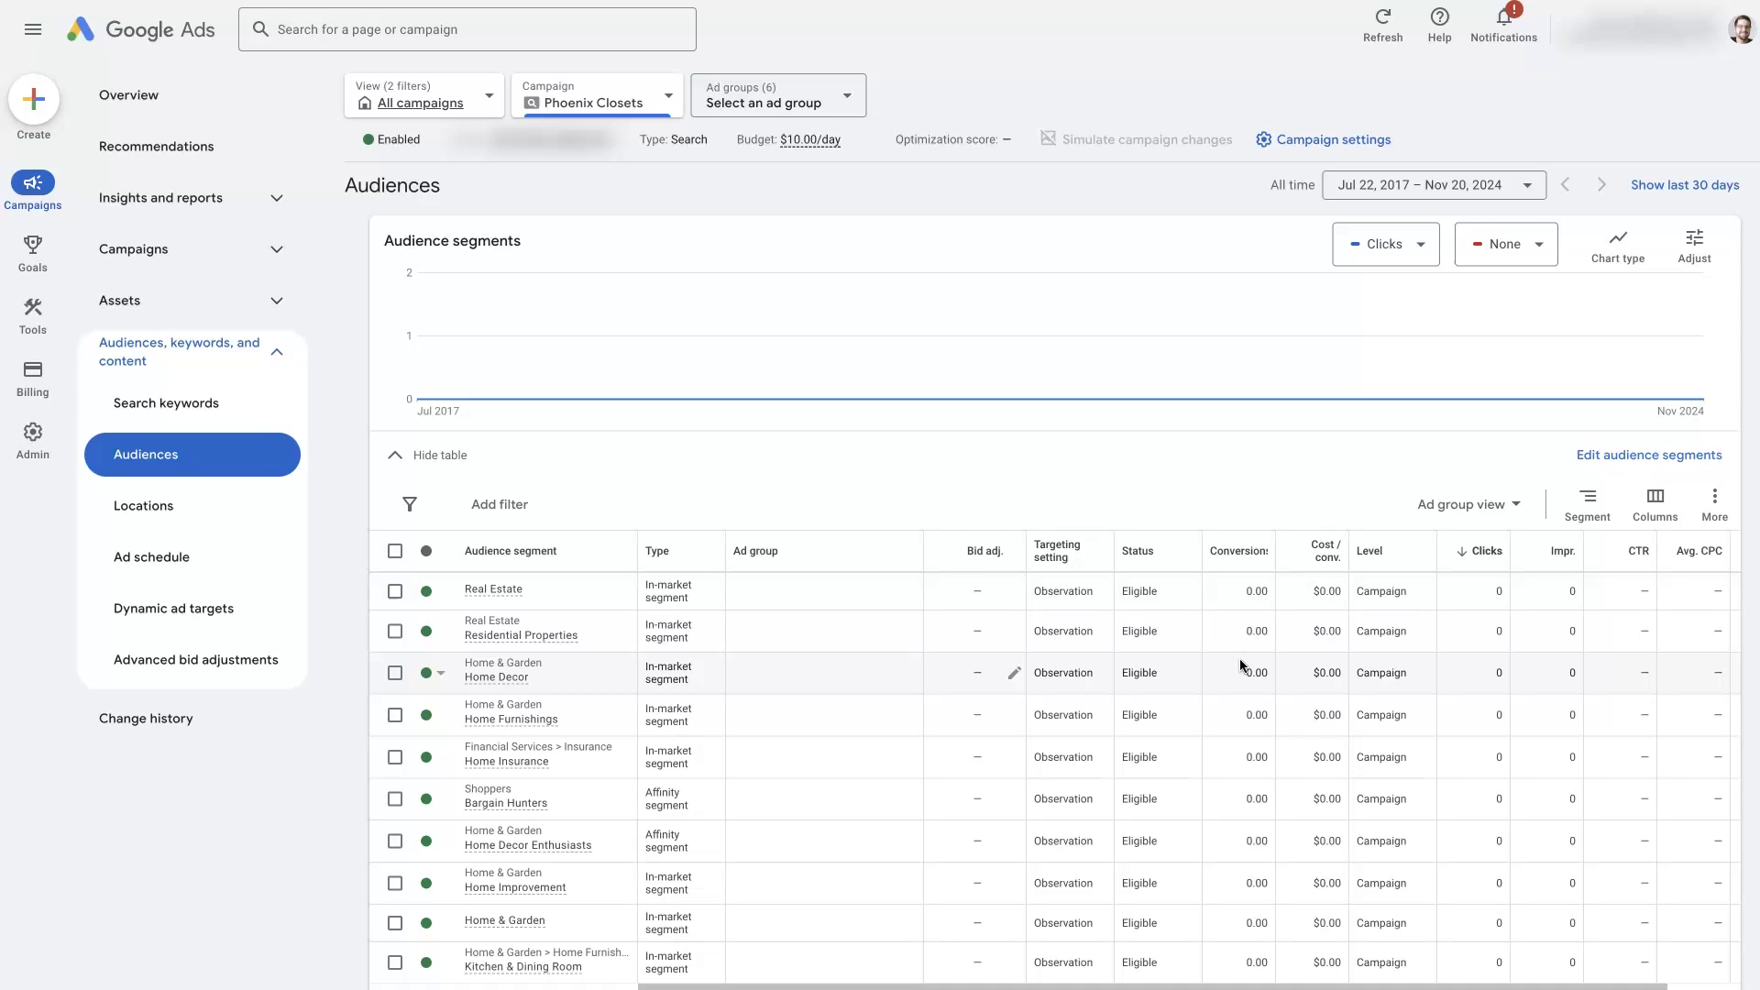
{"action": "left_click", "coordinate": [1067, 688]}
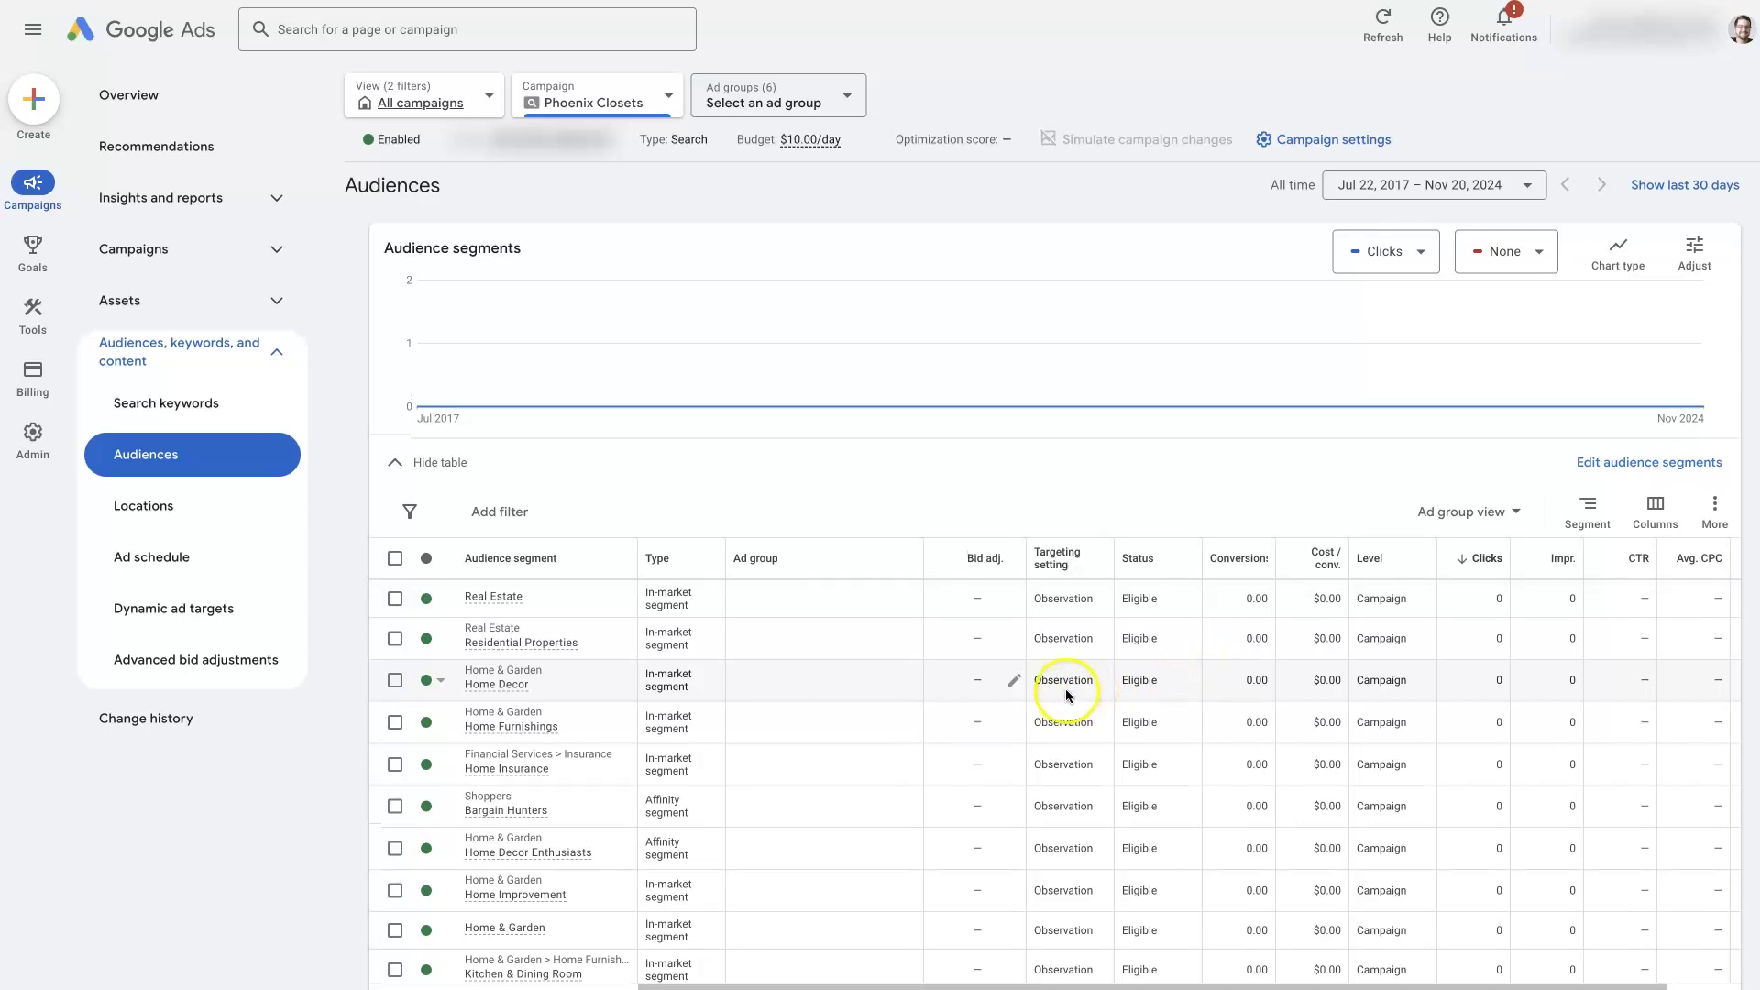
{"action": "left_click", "coordinate": [1611, 461]}
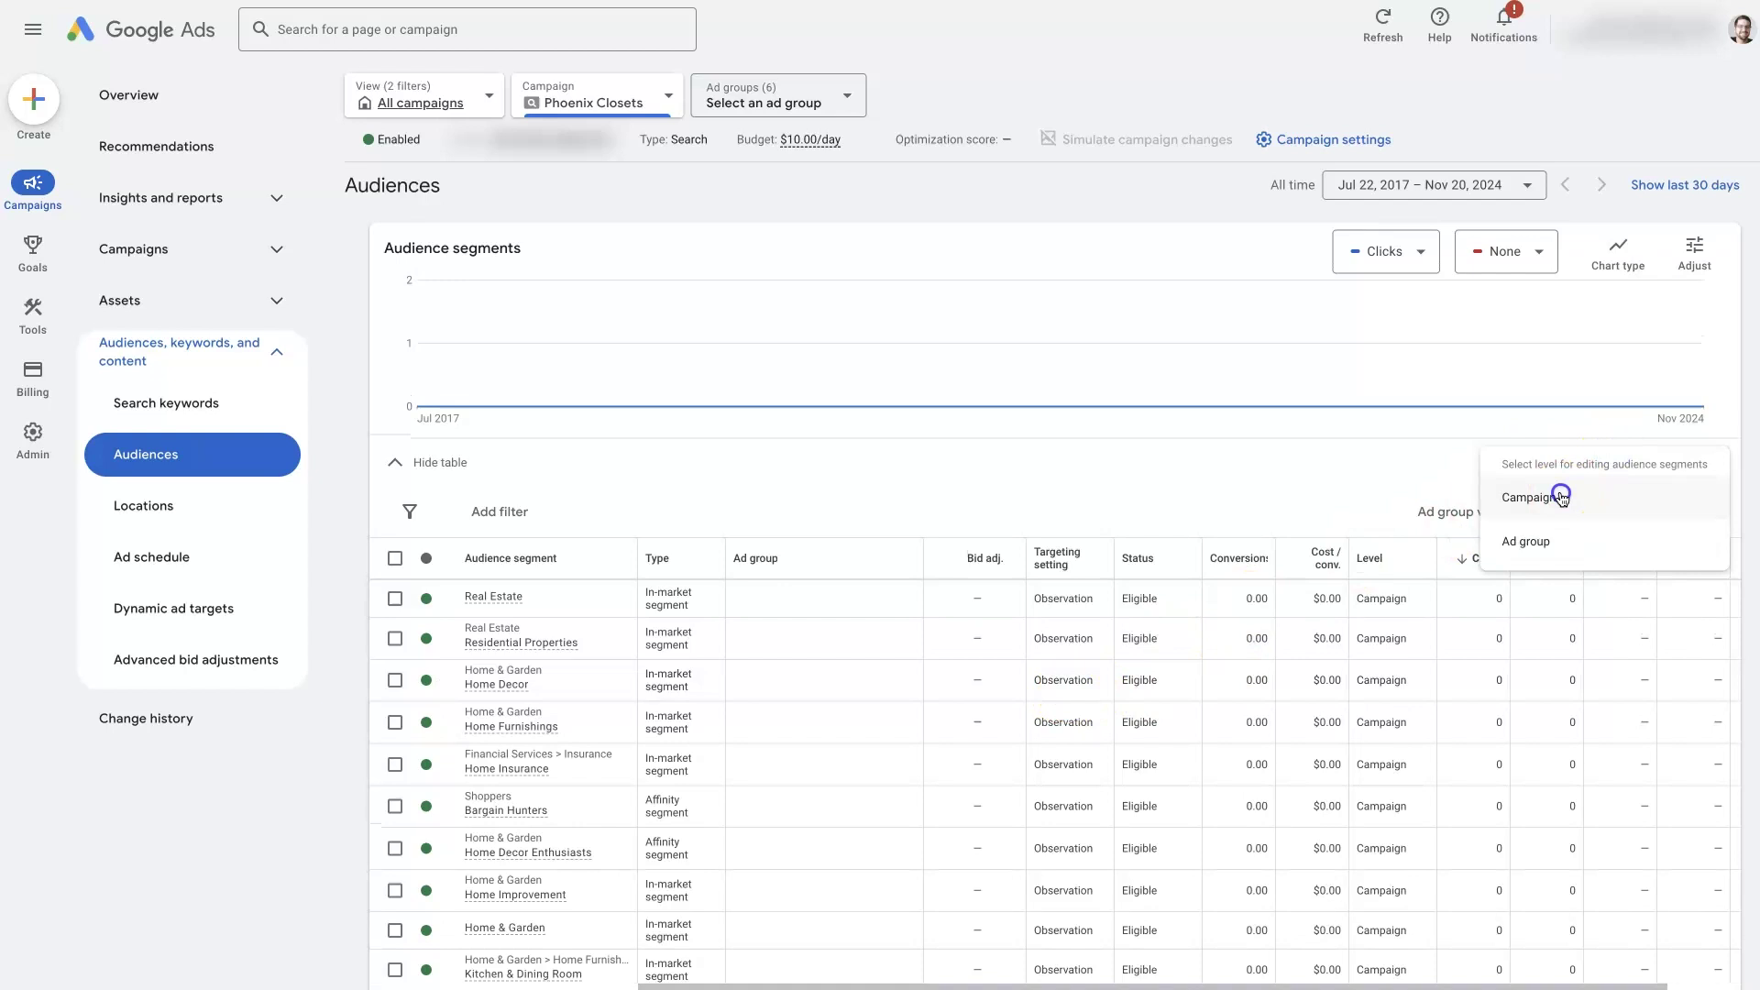
{"action": "left_click", "coordinate": [1561, 497]}
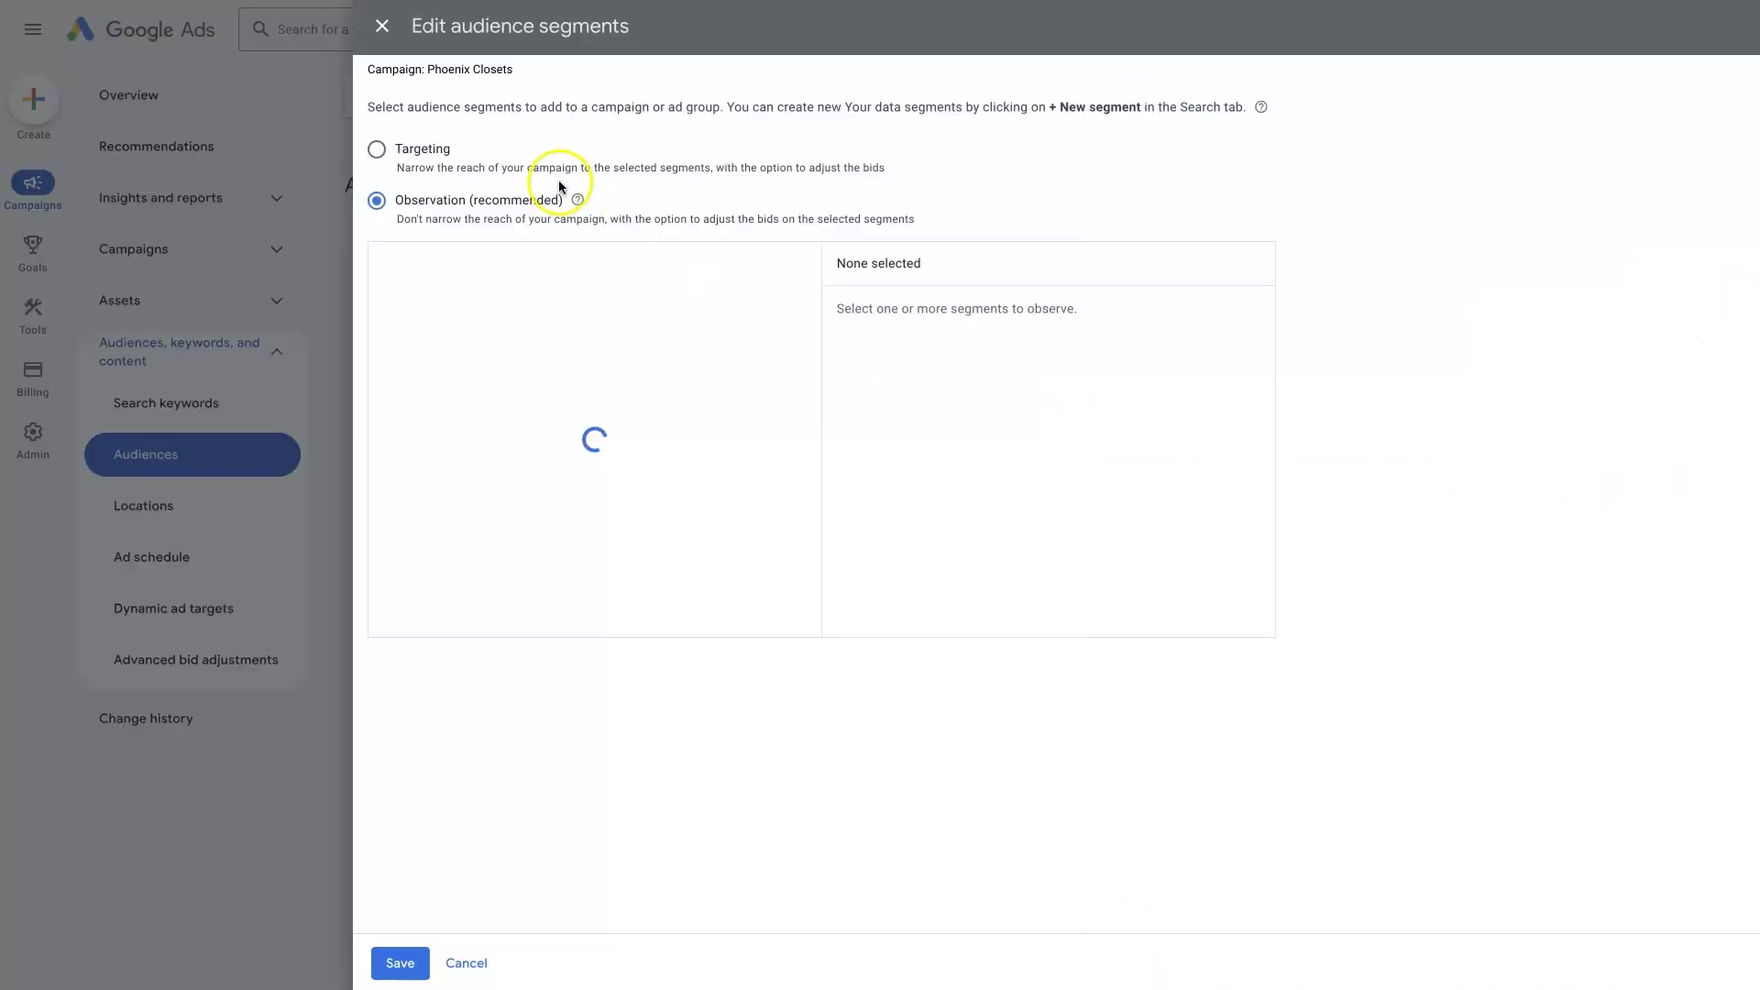
{"action": "left_click", "coordinate": [377, 148]}
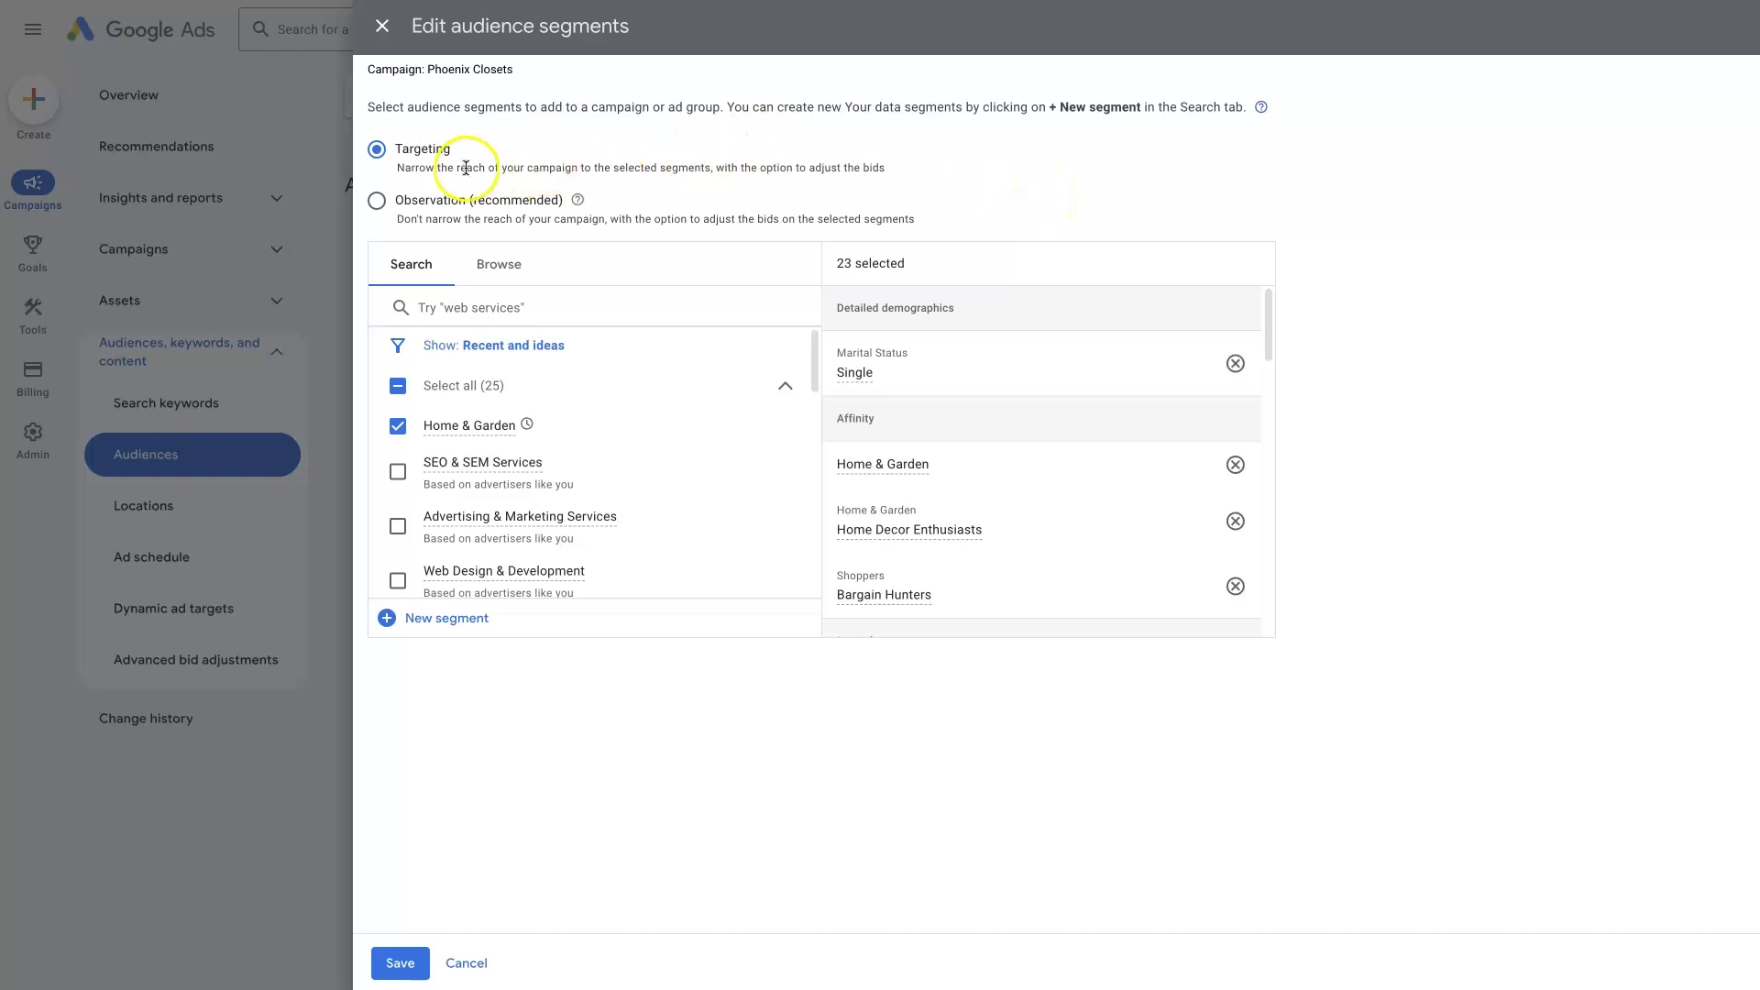
{"action": "left_click", "coordinate": [468, 963]}
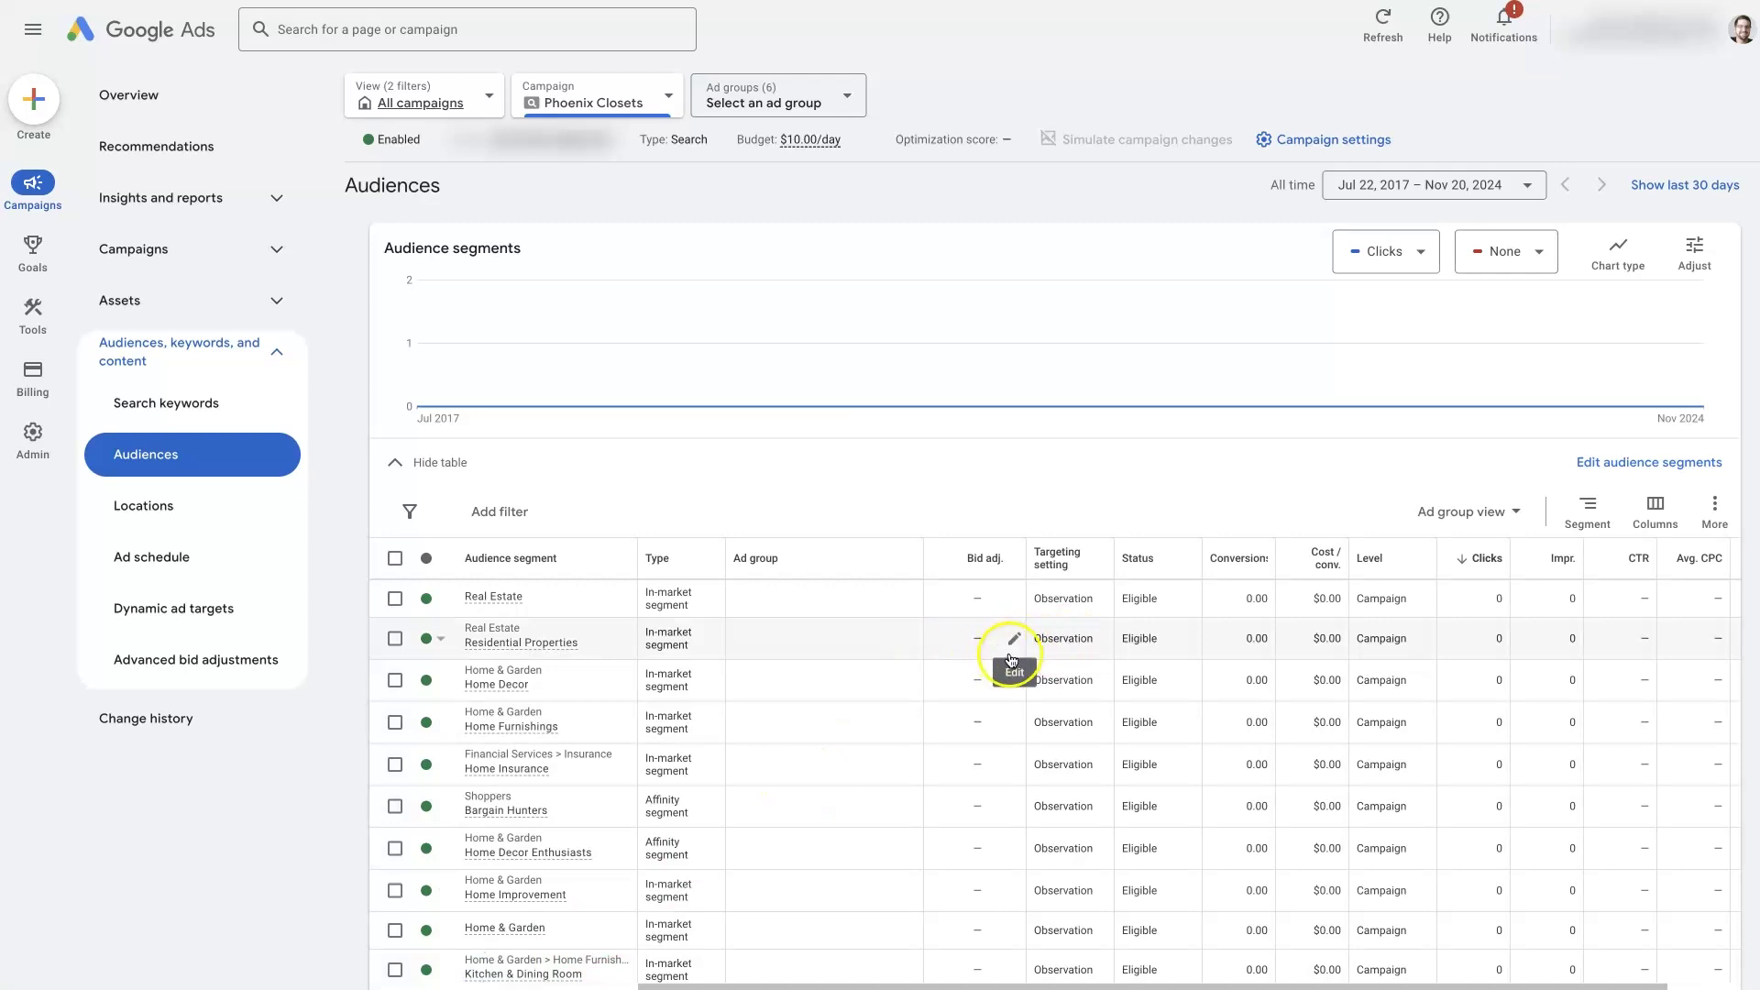
{"action": "left_click", "coordinate": [1013, 599]}
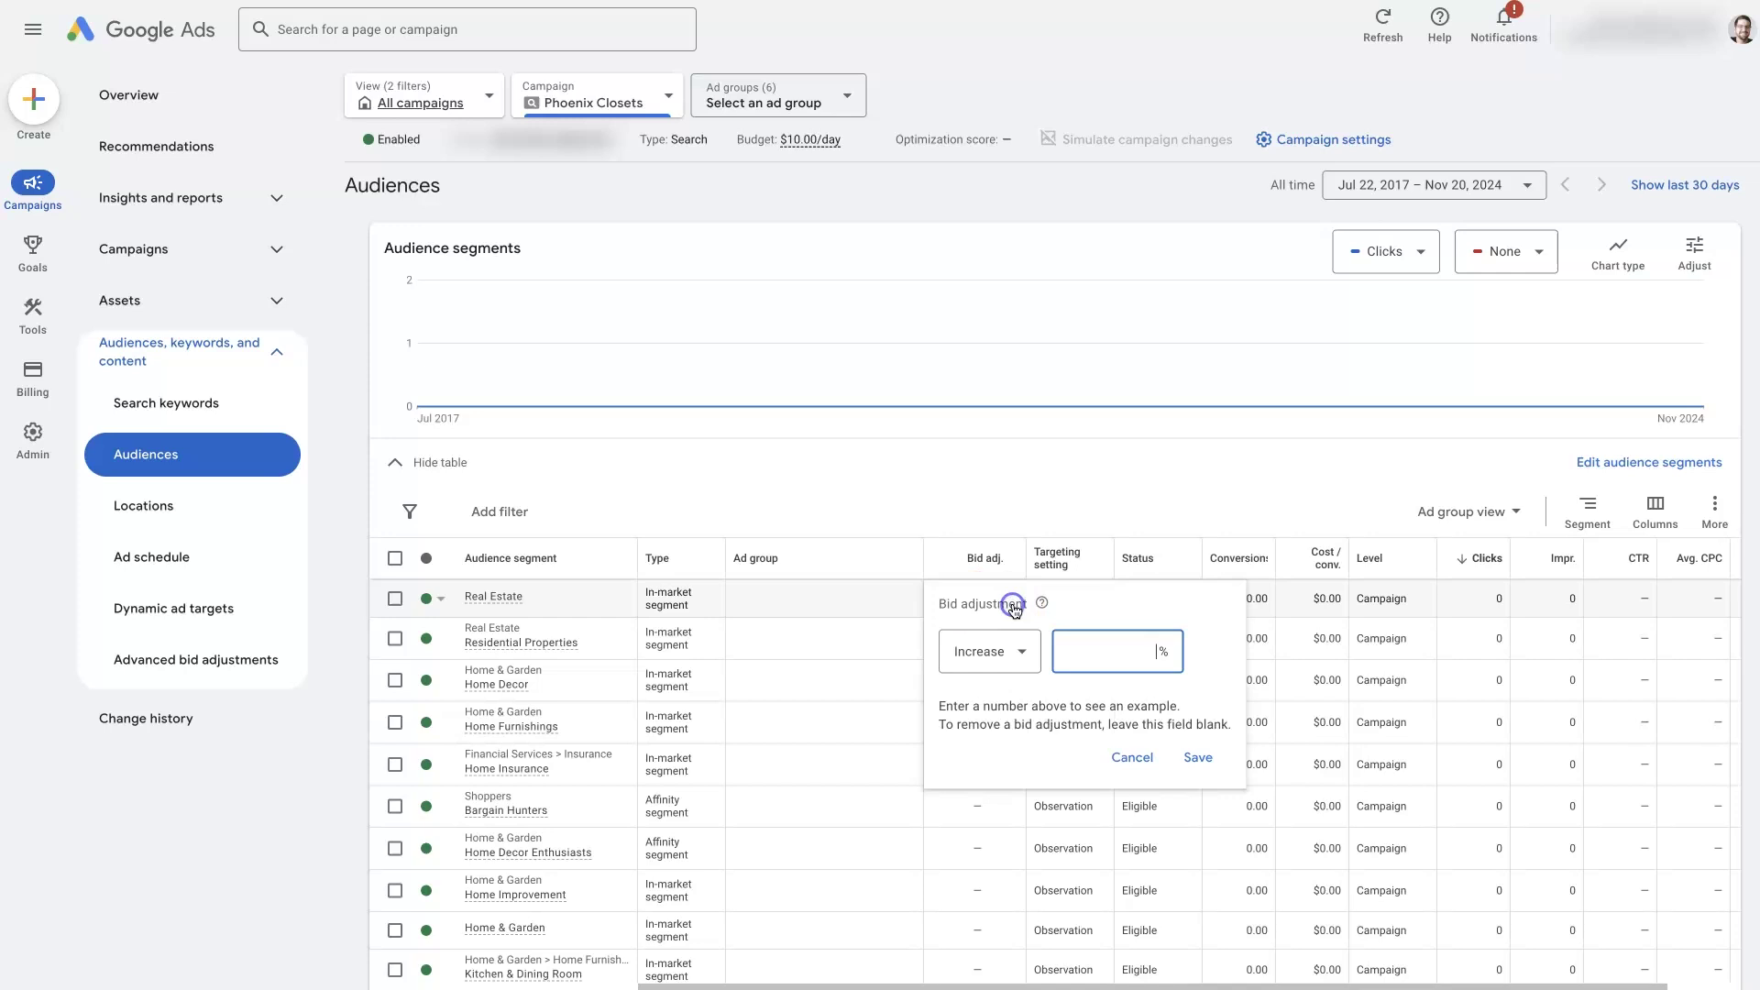
{"action": "left_click", "coordinate": [1013, 657]}
{"action": "left_click", "coordinate": [985, 704]}
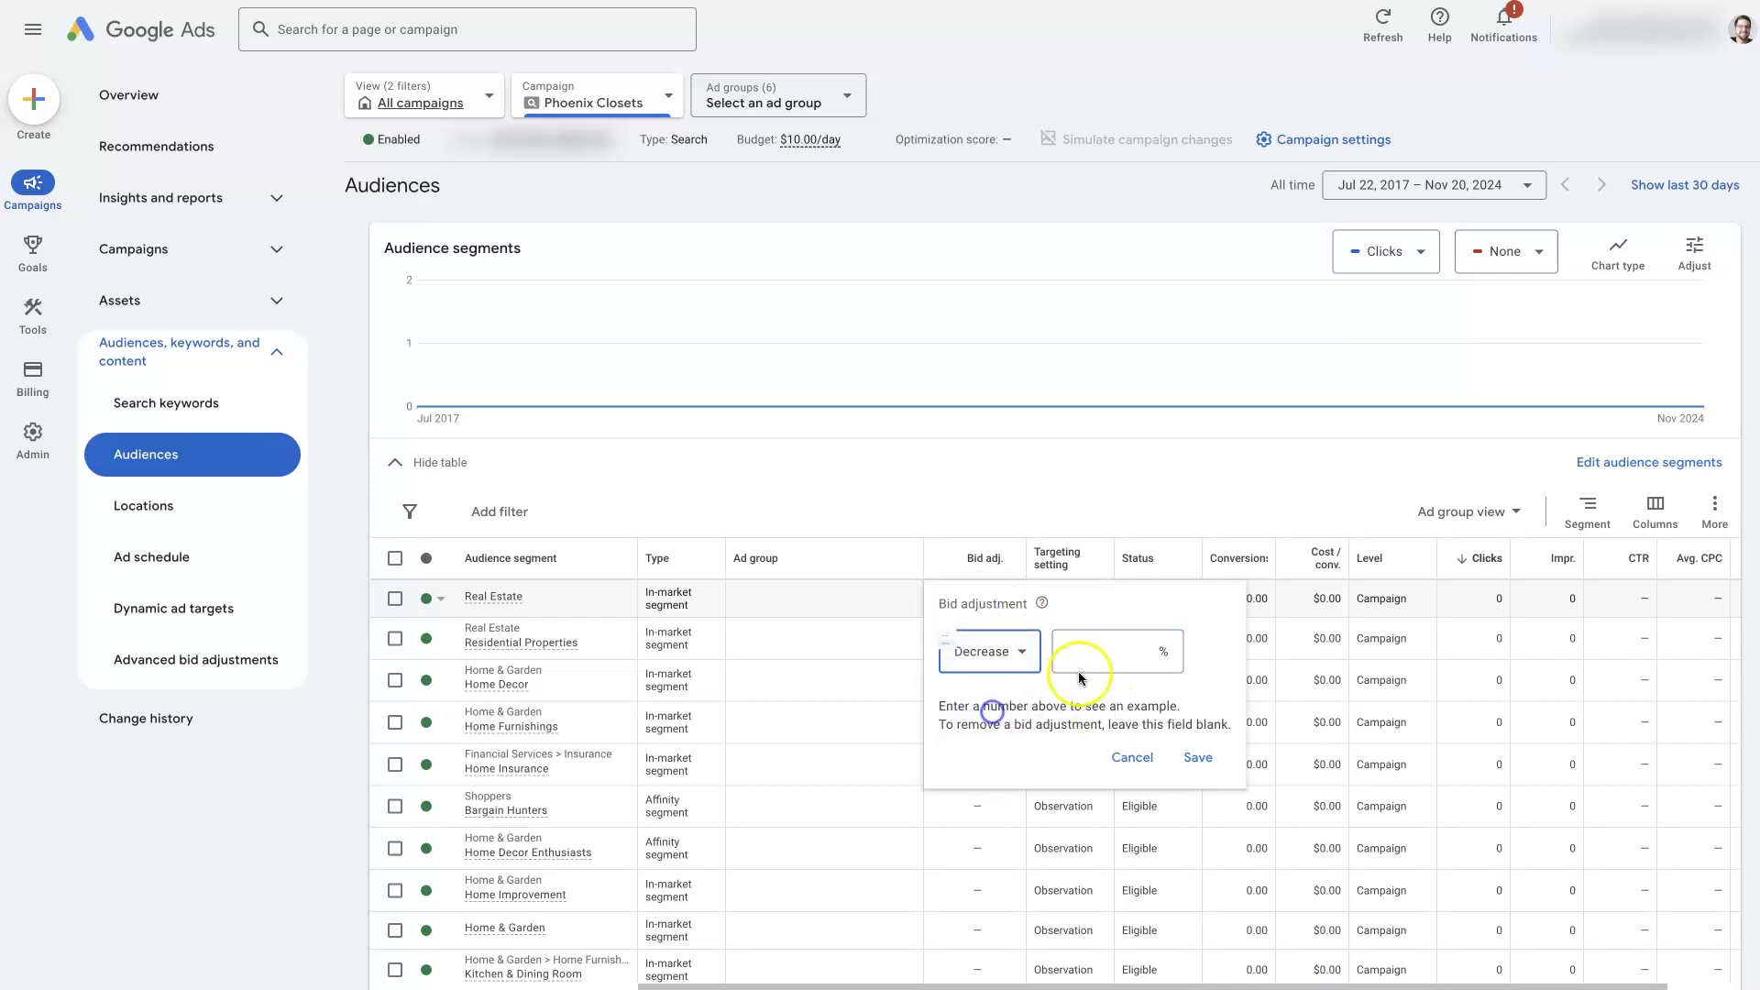
{"action": "left_click", "coordinate": [1167, 648]}
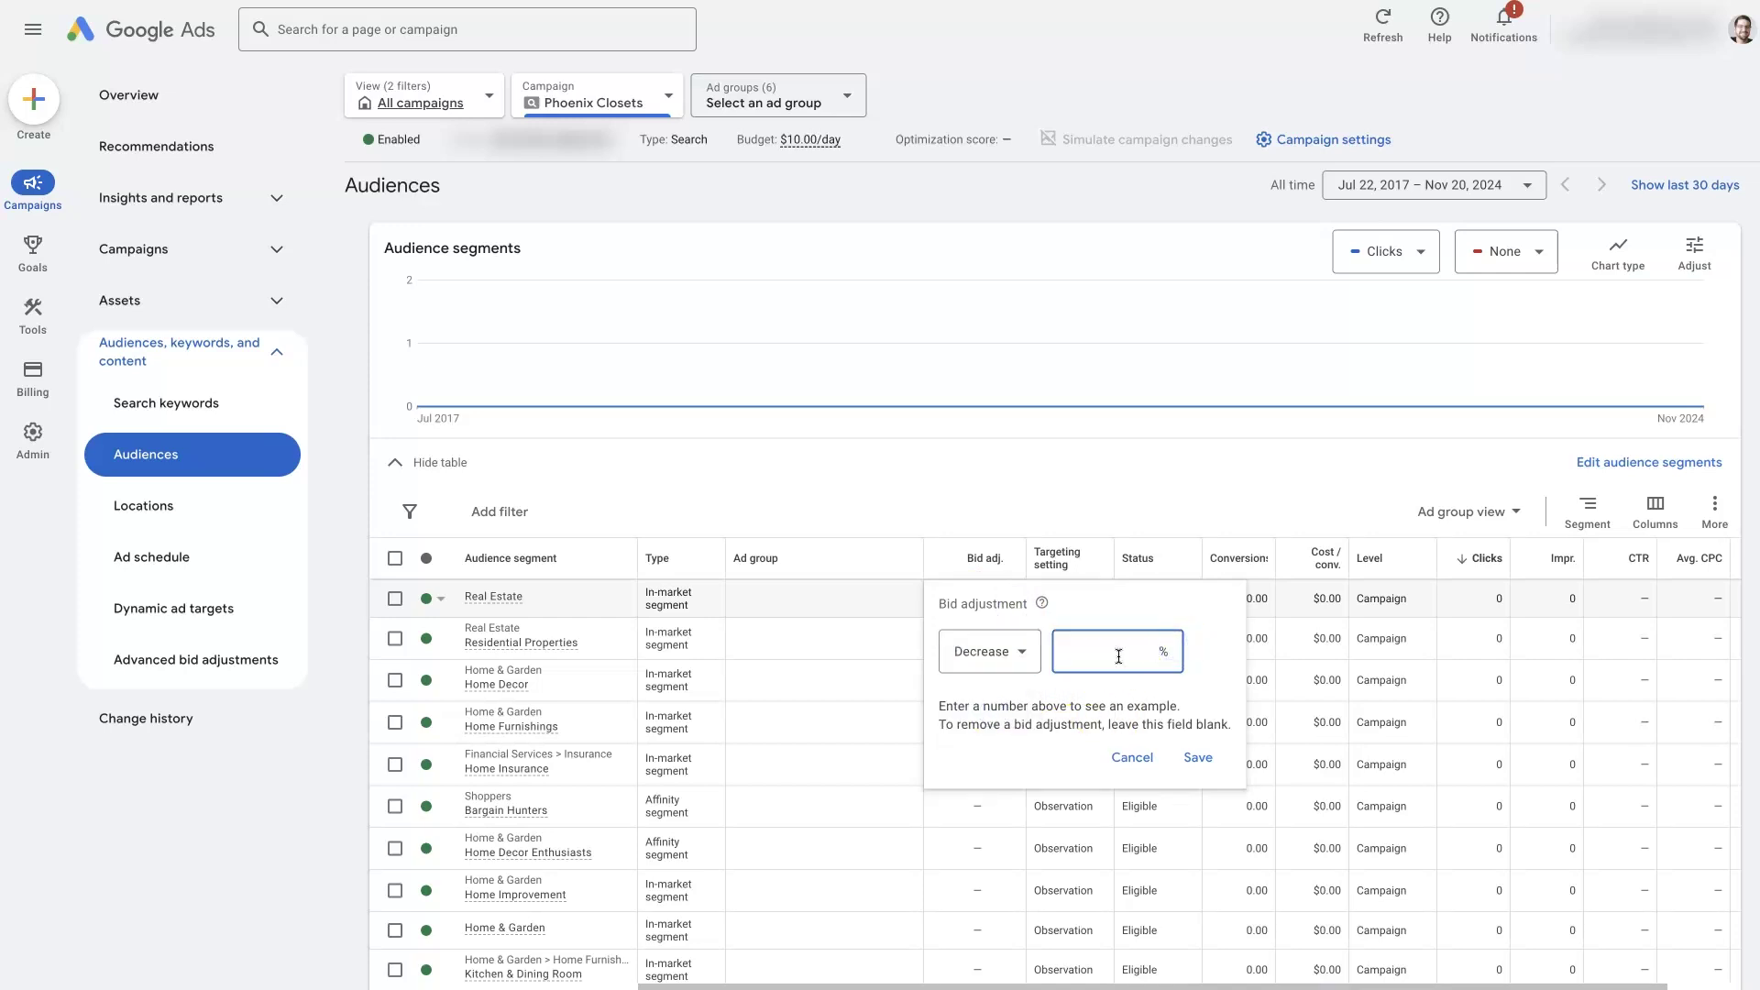
{"action": "type", "text": "50"}
{"action": "left_click", "coordinate": [1138, 680]}
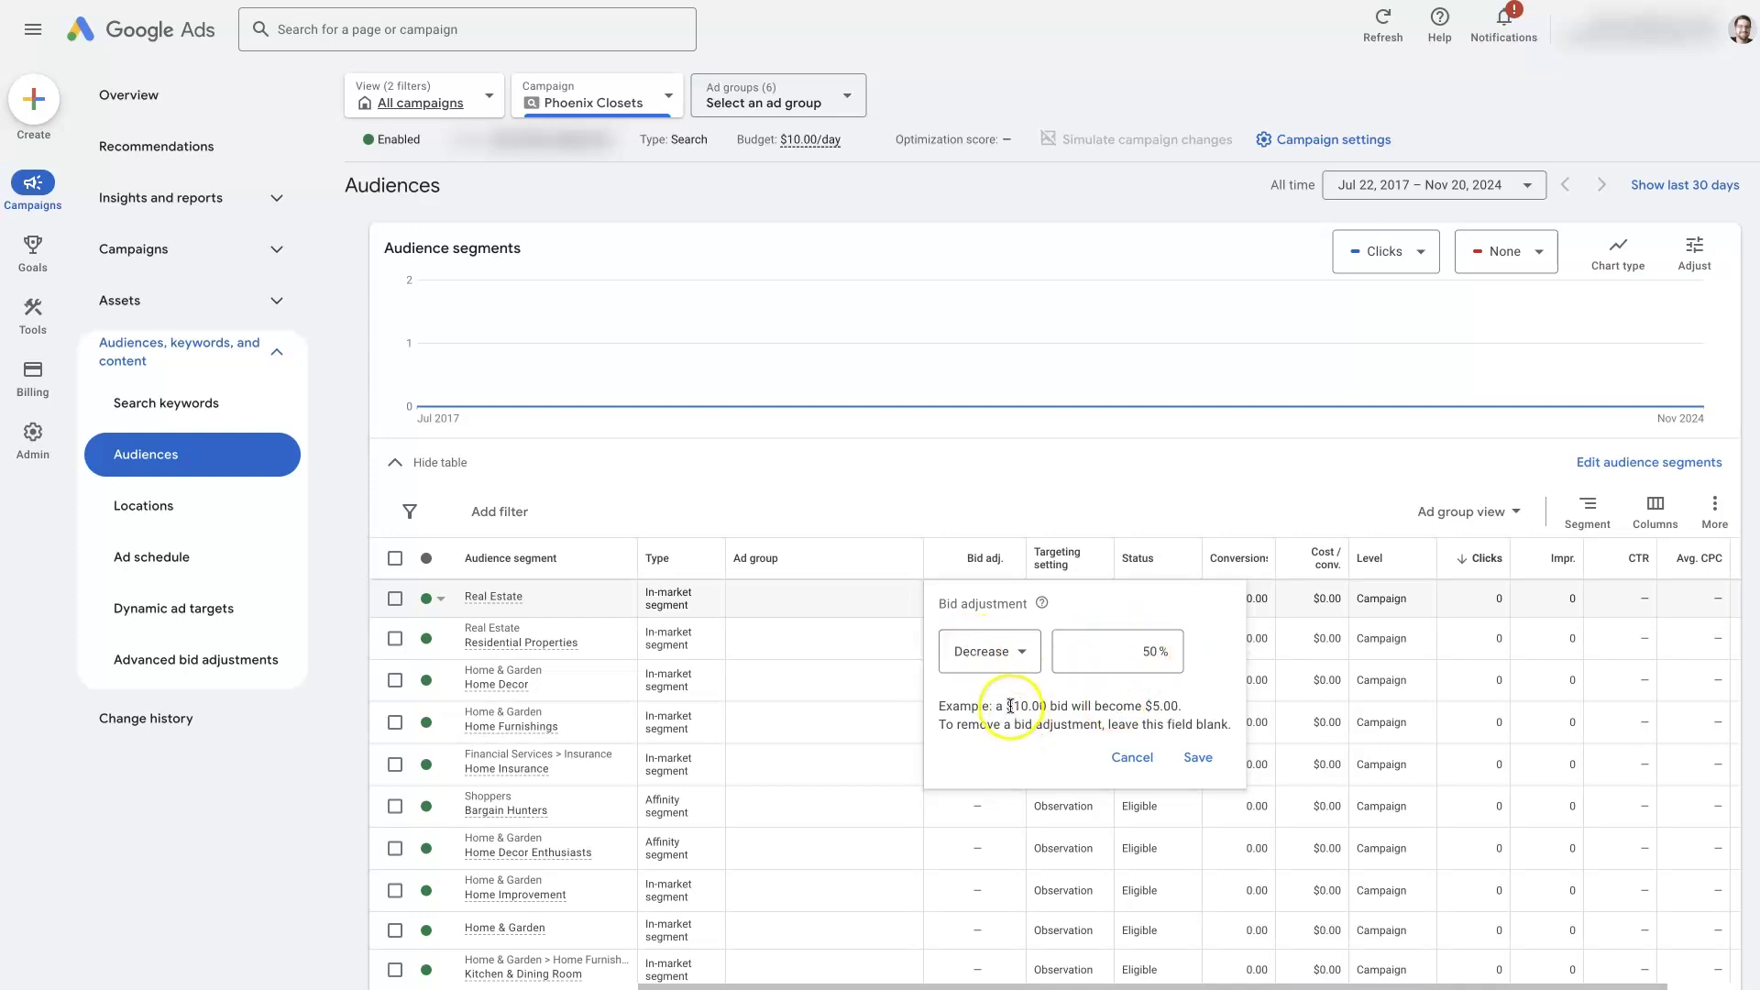
{"action": "left_click_drag", "start_coordinate": [1009, 705], "coordinate": [1045, 707]}
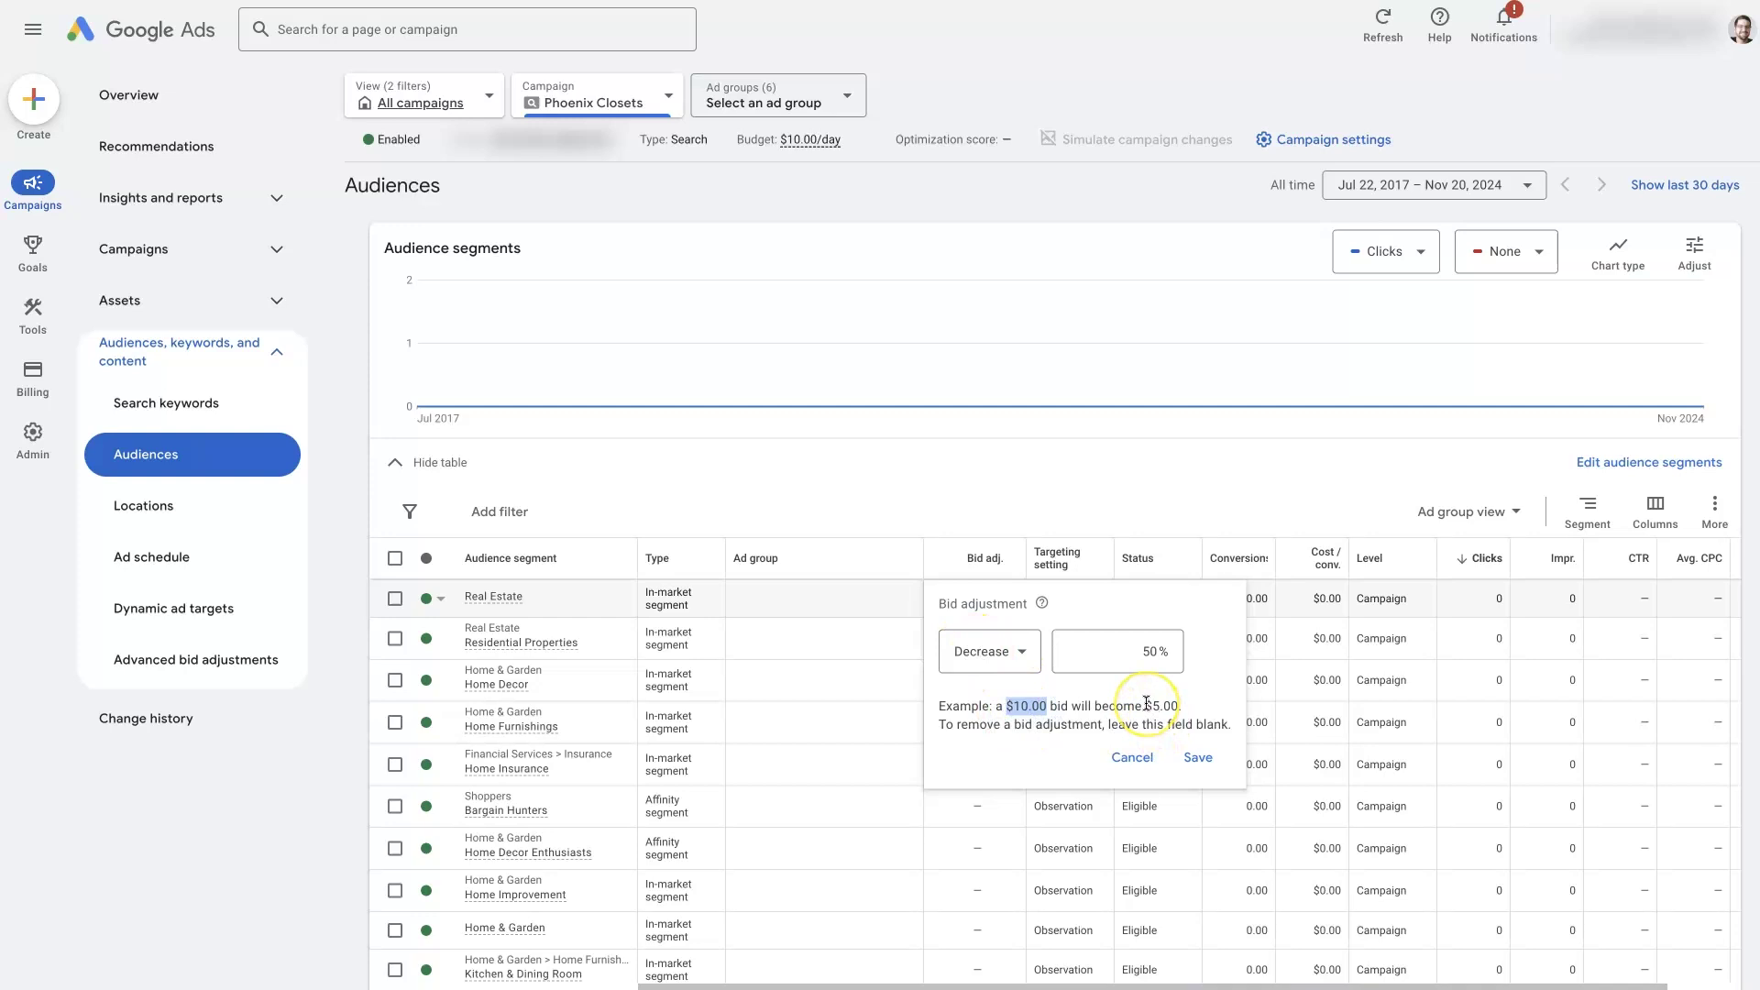
{"action": "left_click_drag", "start_coordinate": [1146, 703], "coordinate": [1182, 706]}
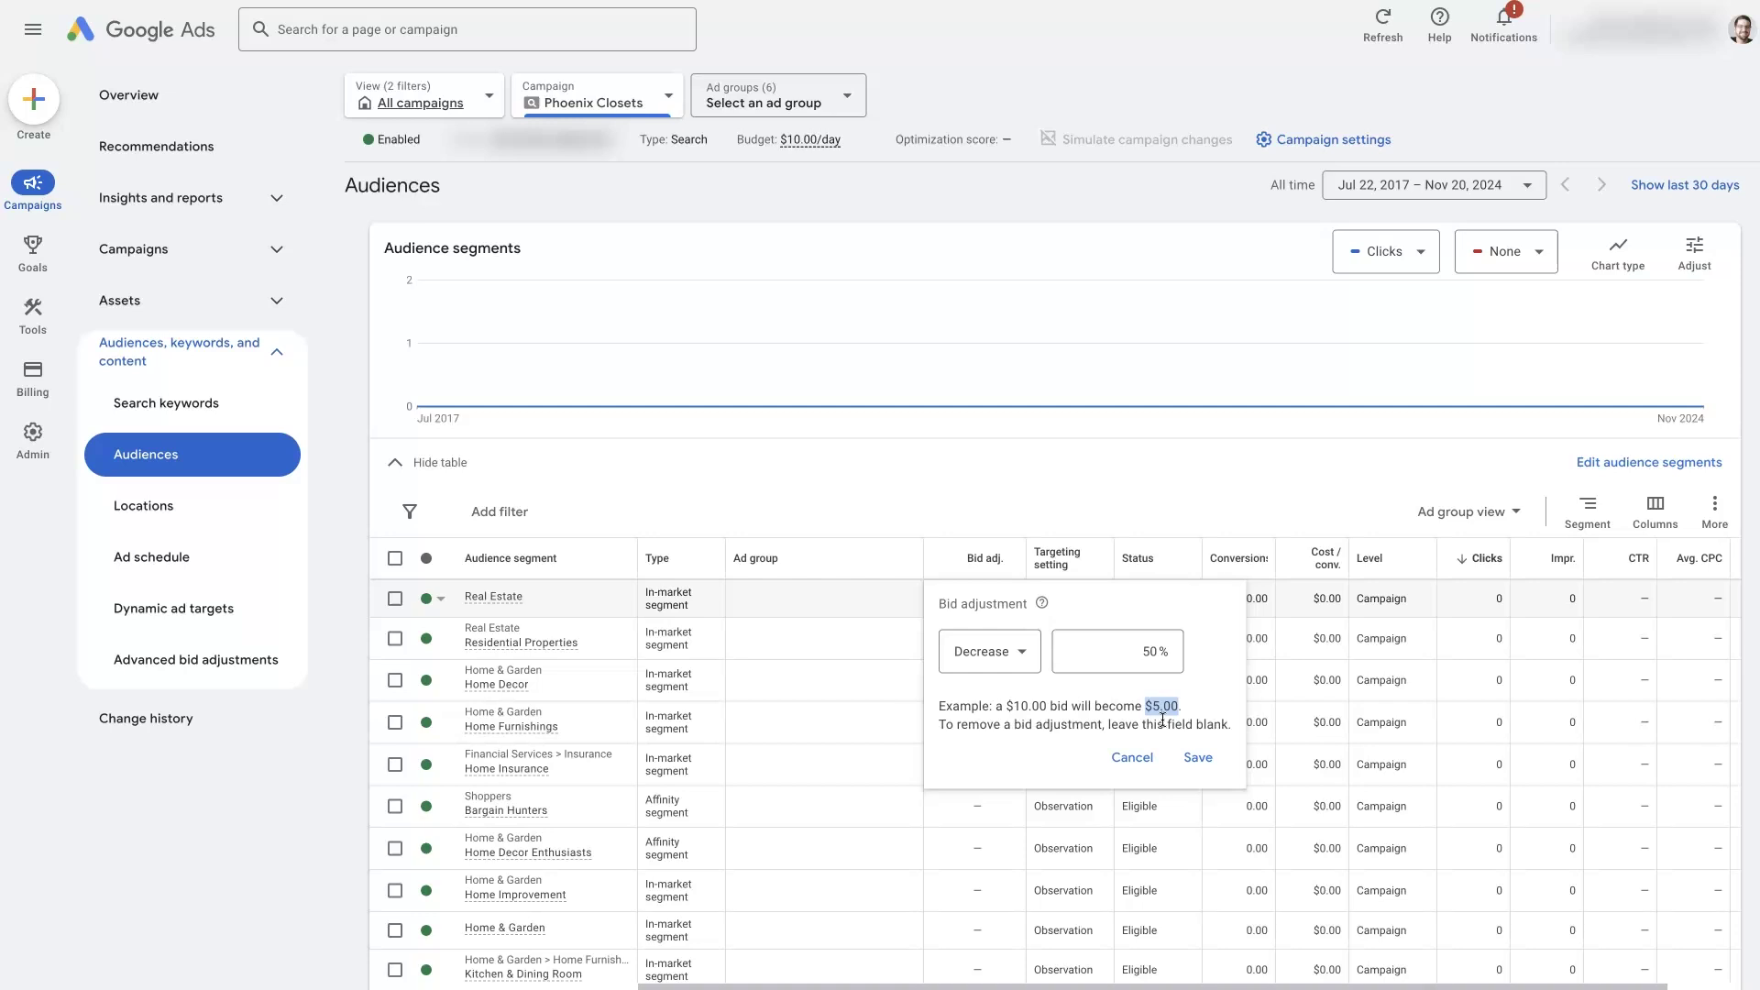
{"action": "left_click", "coordinate": [1132, 758]}
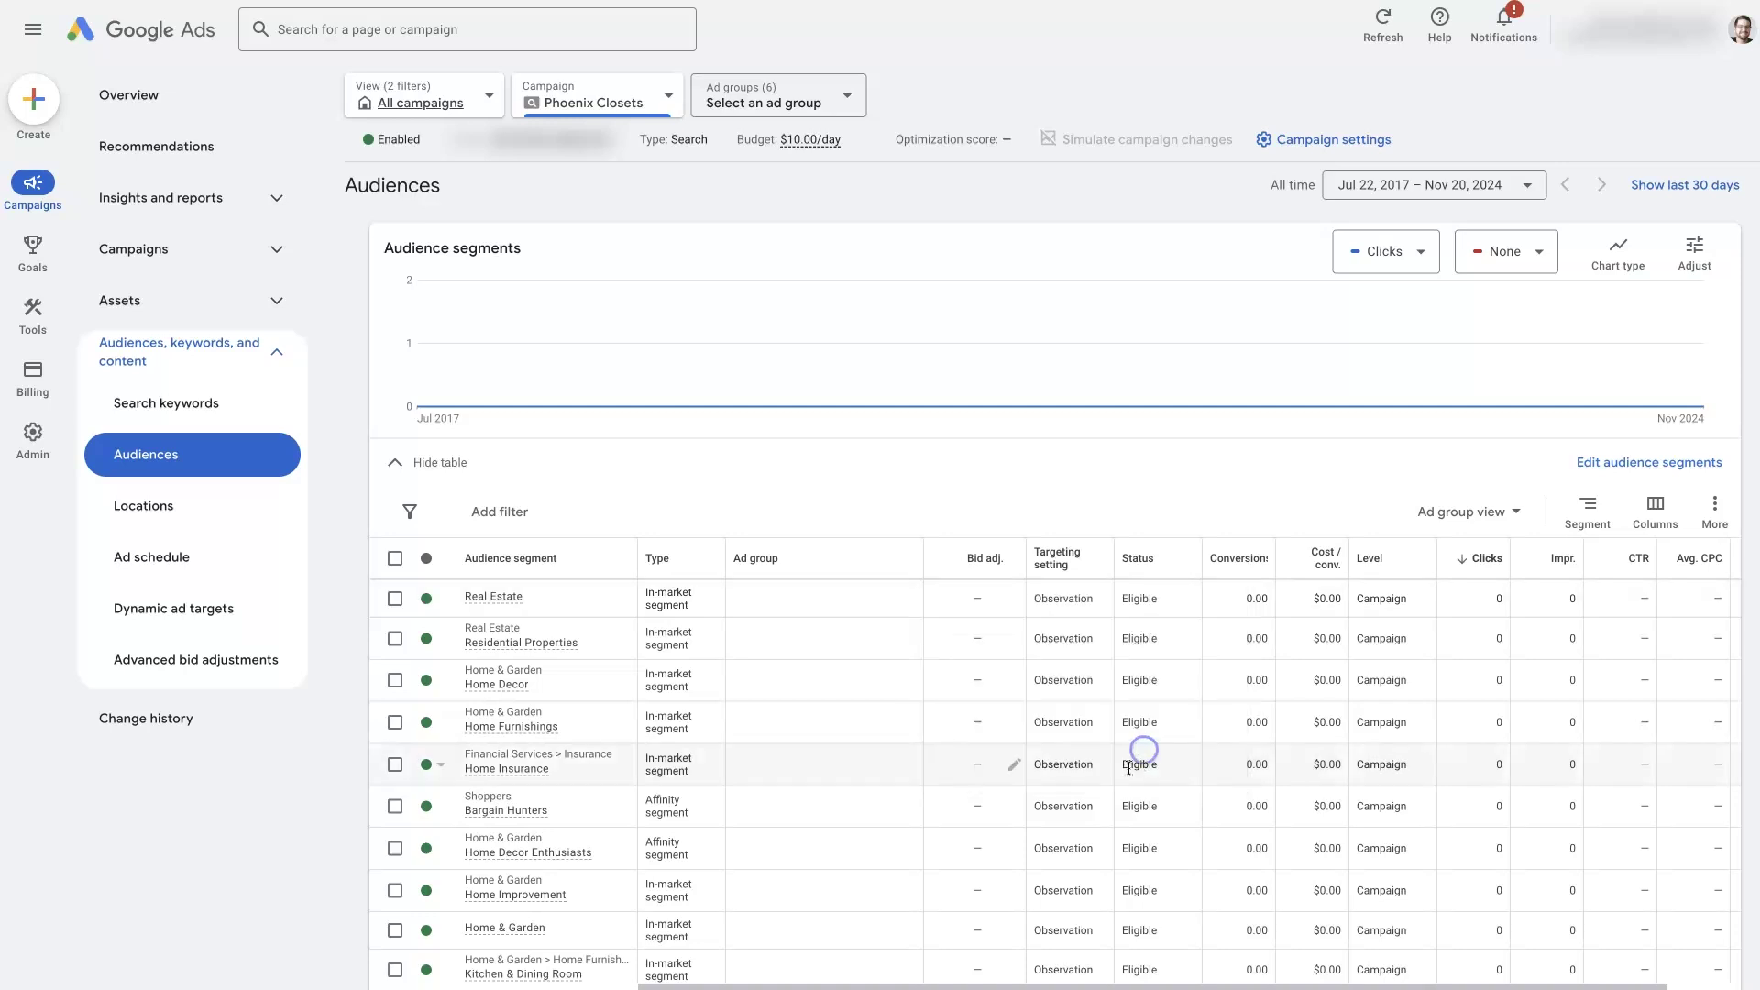
{"action": "left_click", "coordinate": [1008, 725]}
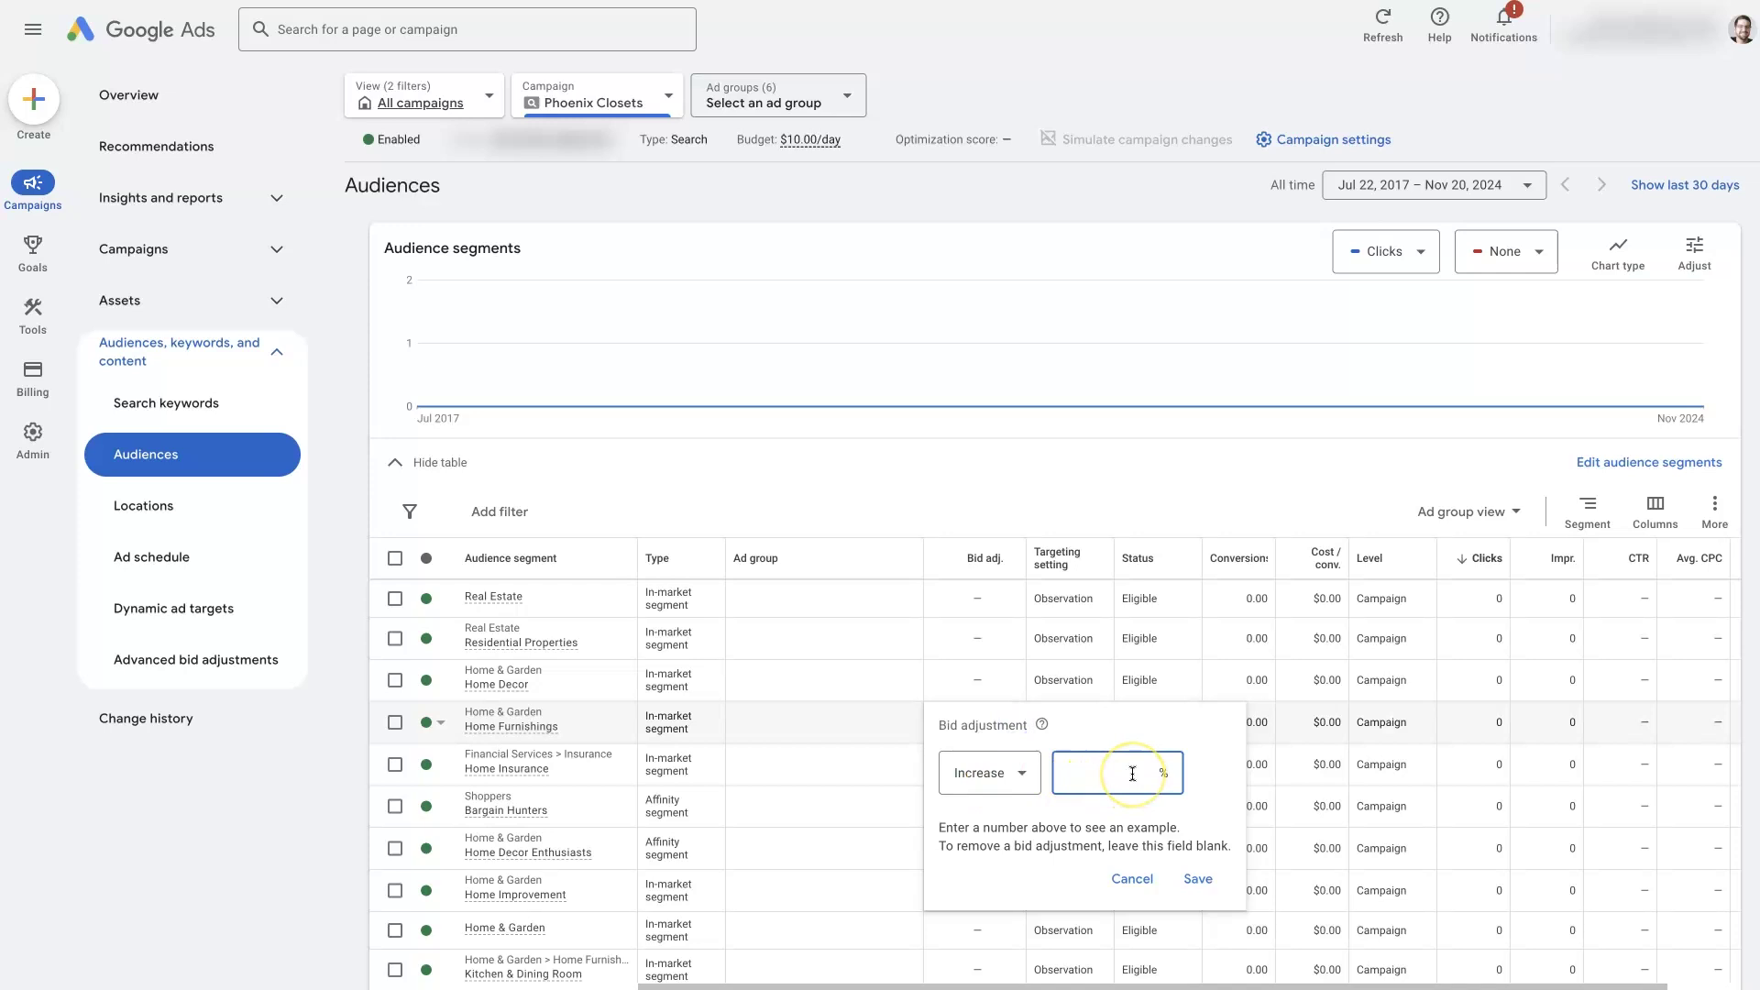
{"action": "type", "text": "50"}
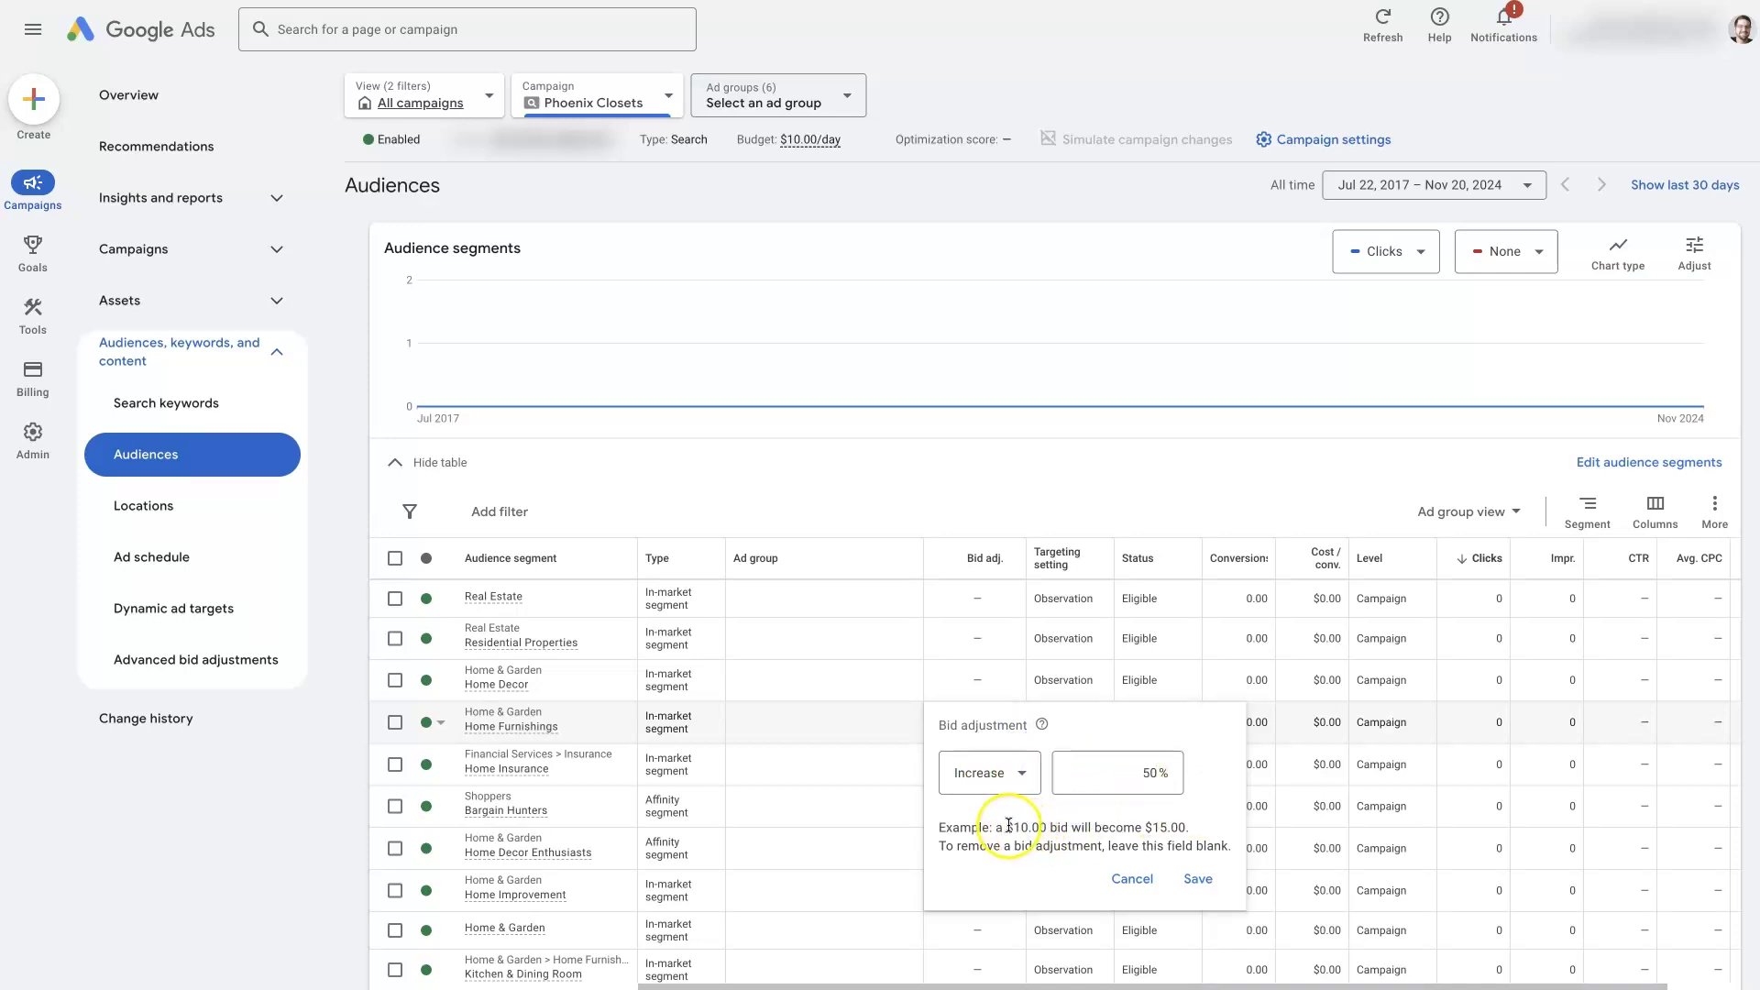
{"action": "left_click_drag", "start_coordinate": [1007, 829], "coordinate": [1188, 827]}
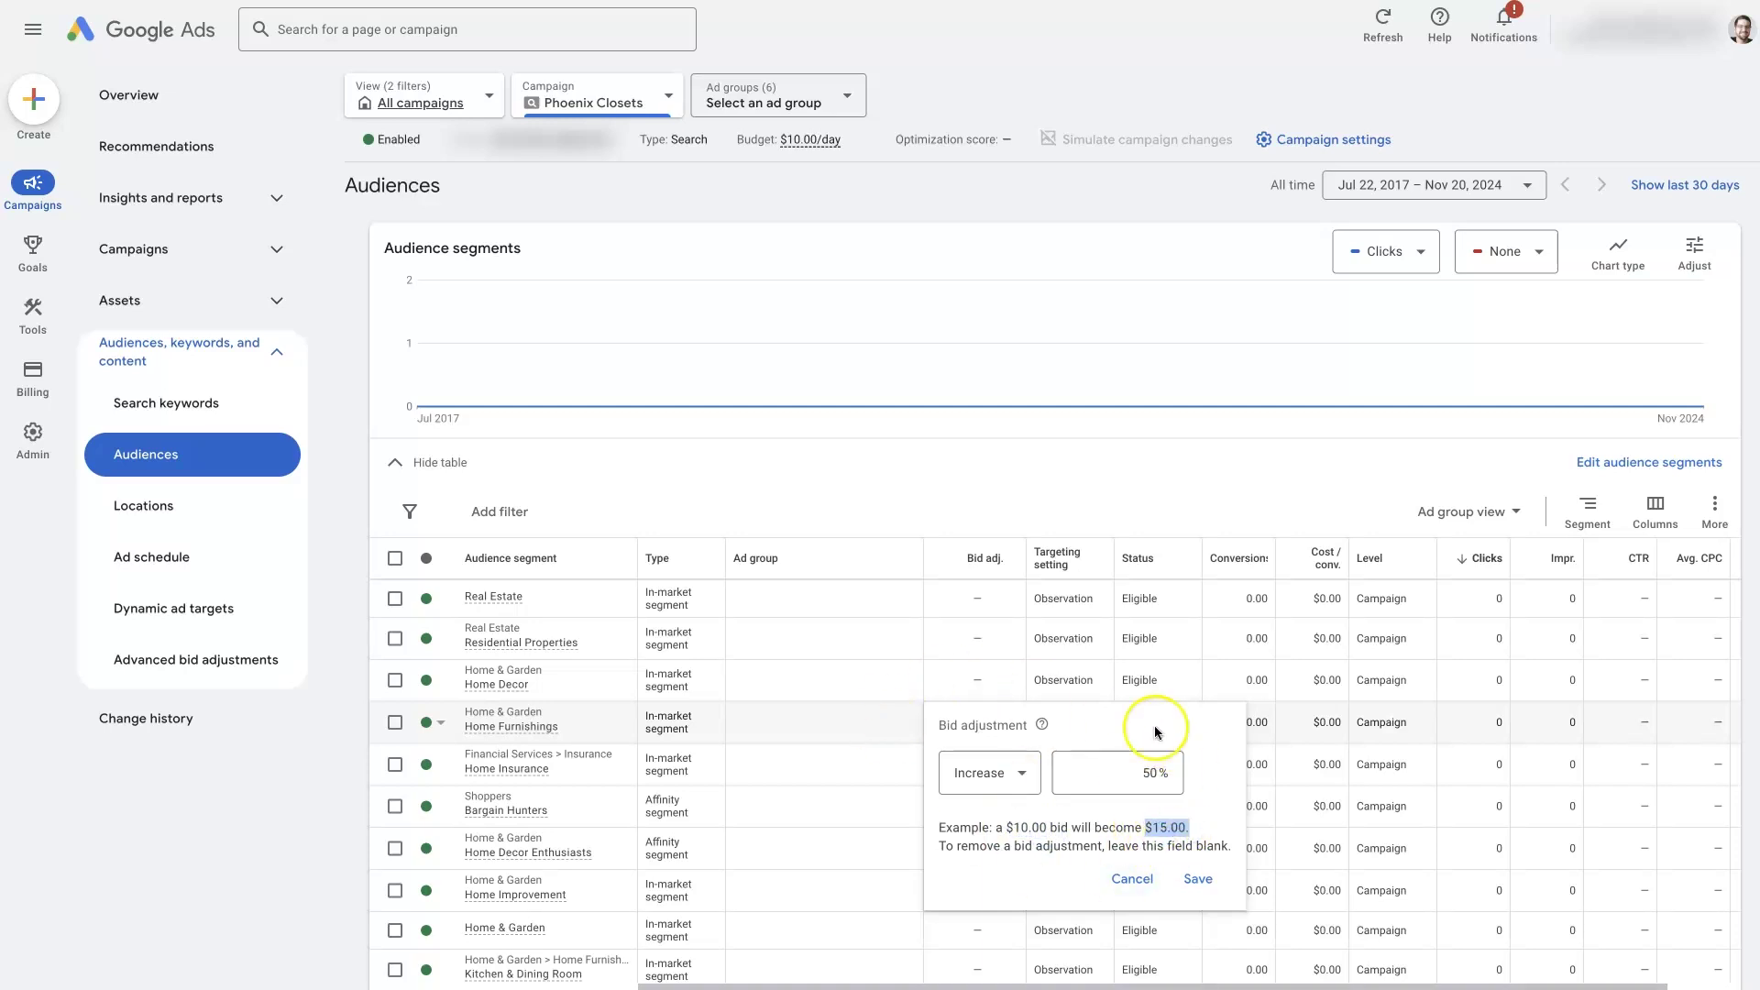
{"action": "left_click", "coordinate": [1135, 878]}
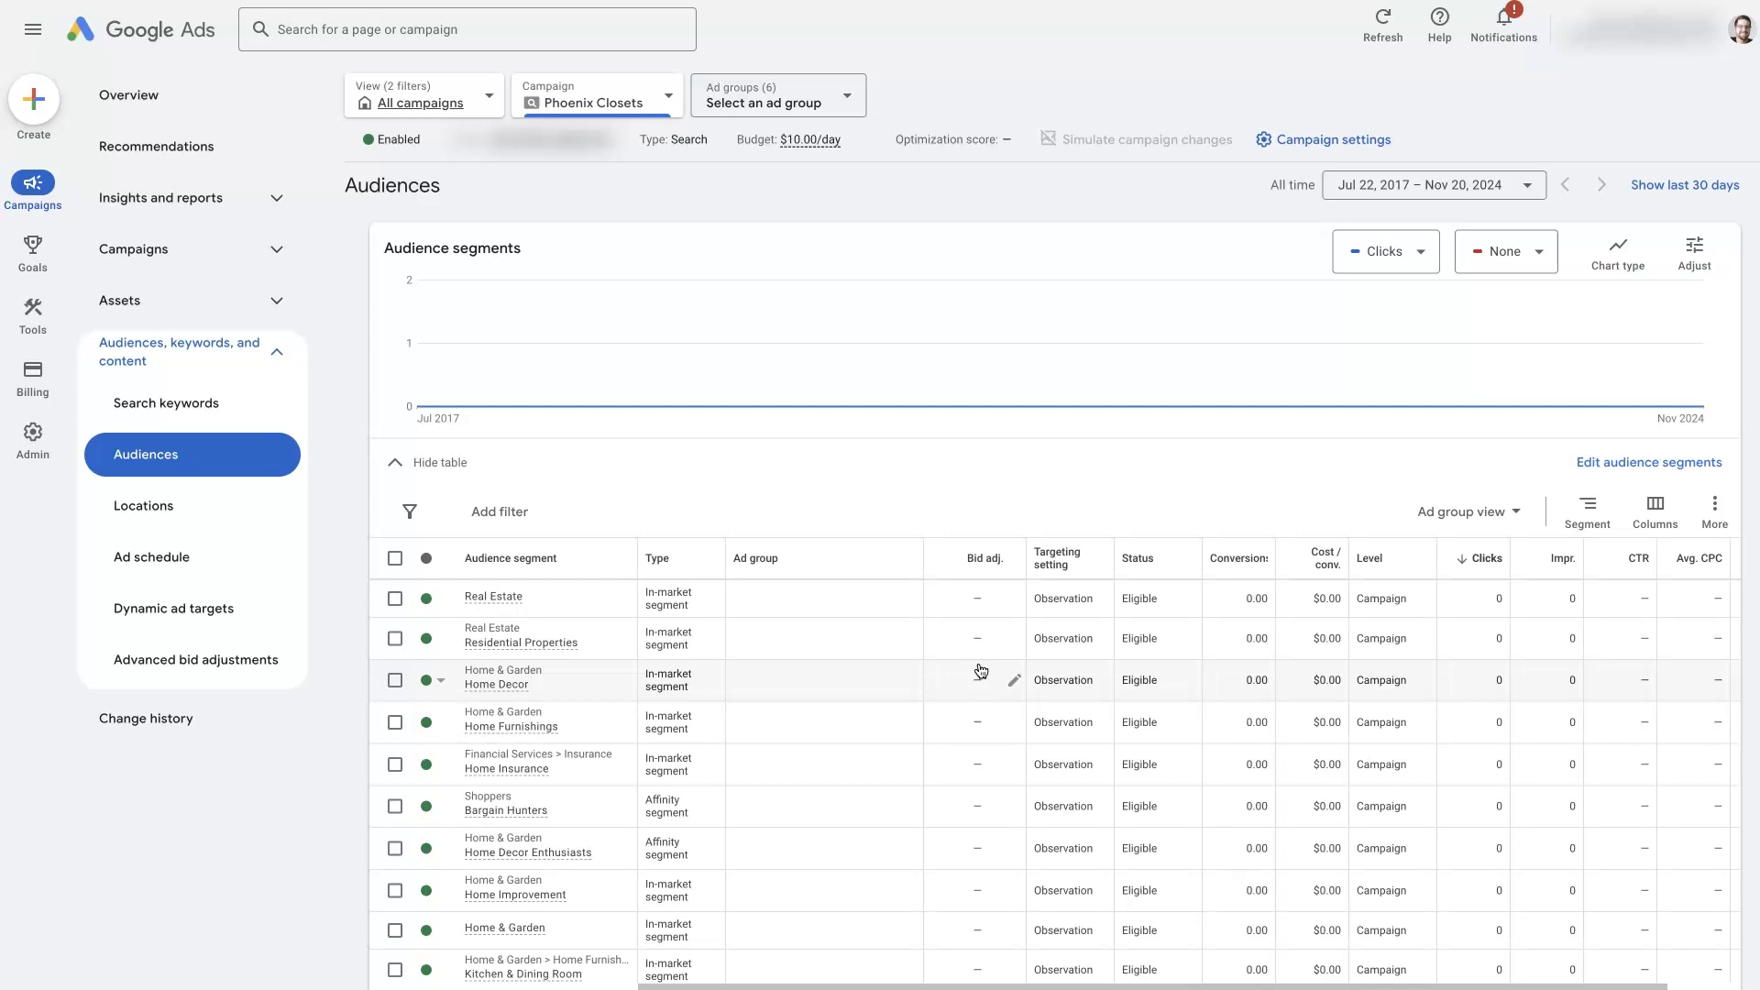
Switch the campaign-level segment setting to Targeting and back to Observation, then cancel without saving.
{"action": "left_click", "coordinate": [1571, 465]}
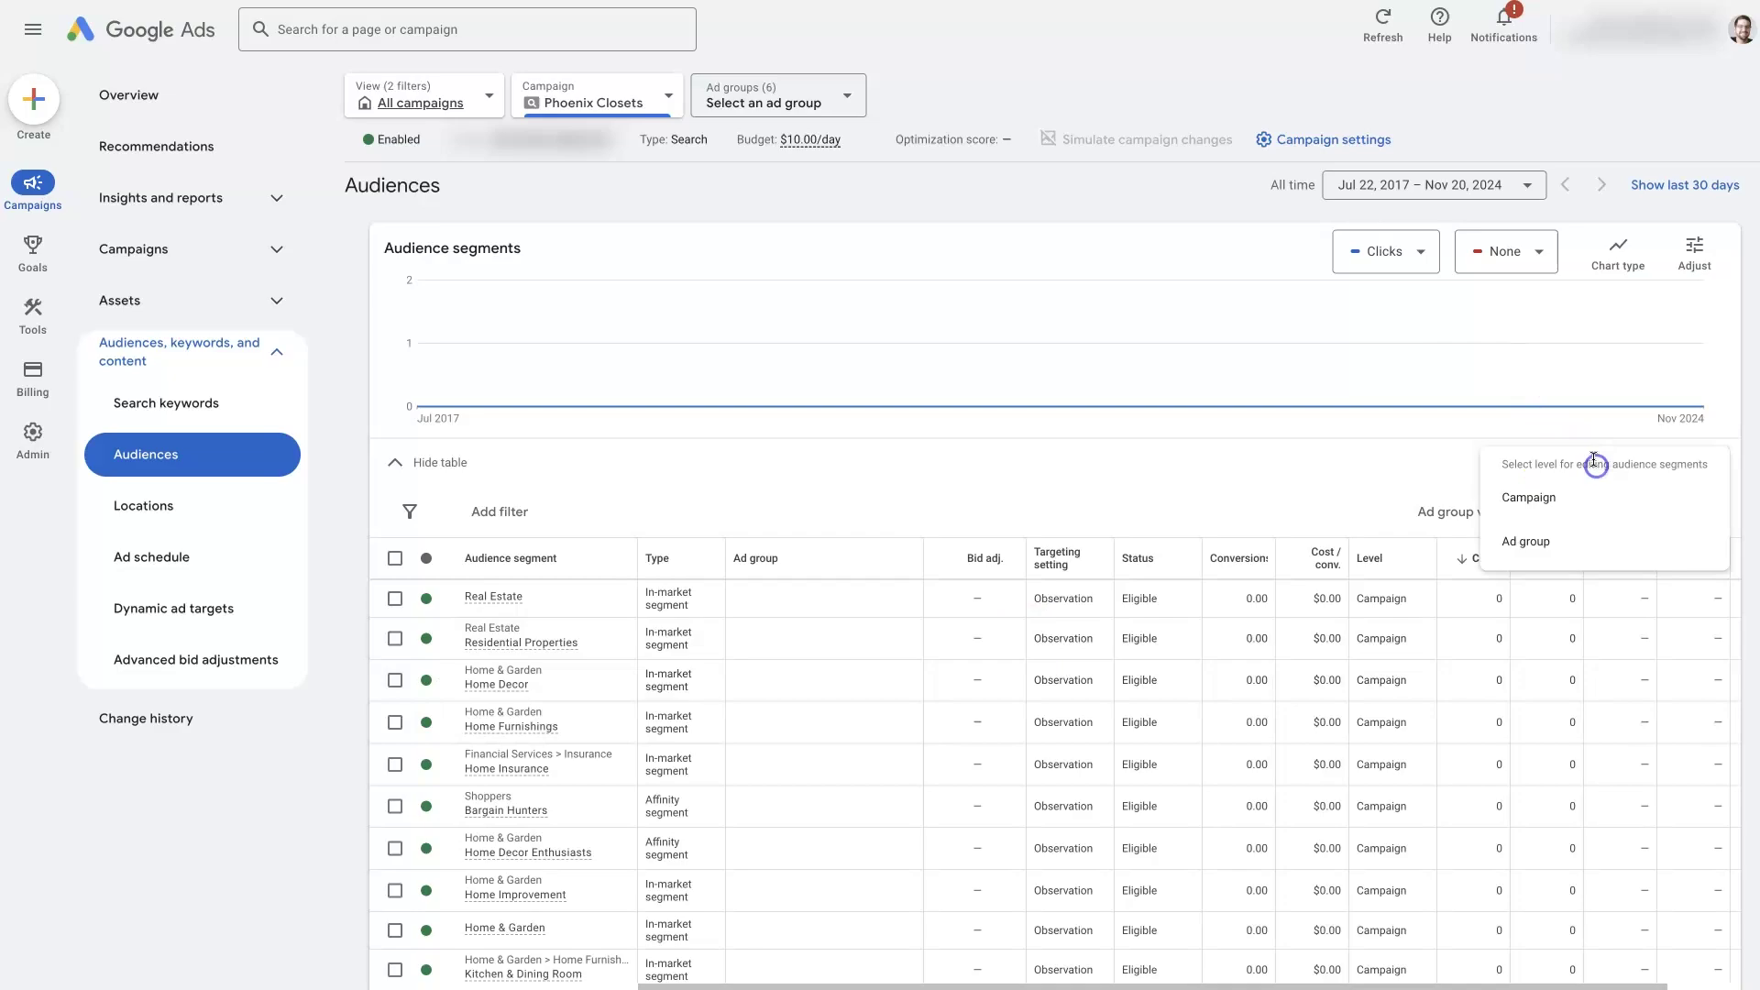
{"action": "left_click", "coordinate": [1531, 495]}
{"action": "left_click", "coordinate": [377, 150]}
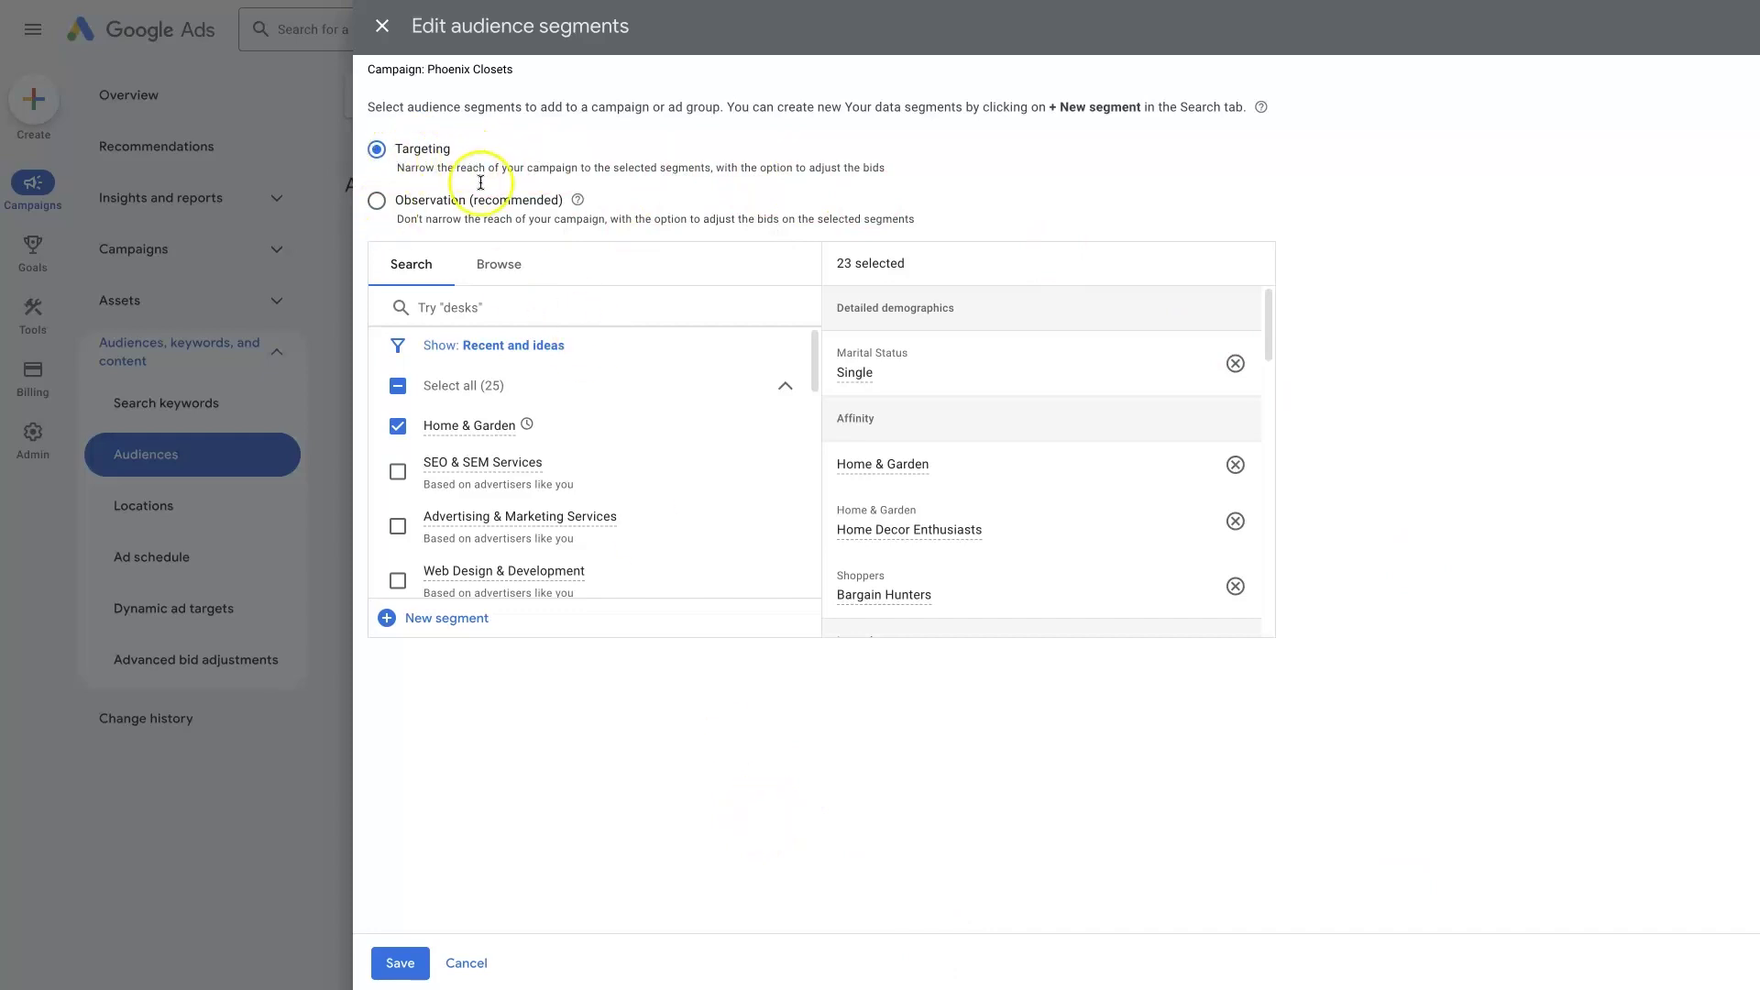
{"action": "left_click", "coordinate": [376, 200]}
{"action": "left_click", "coordinate": [464, 962]}
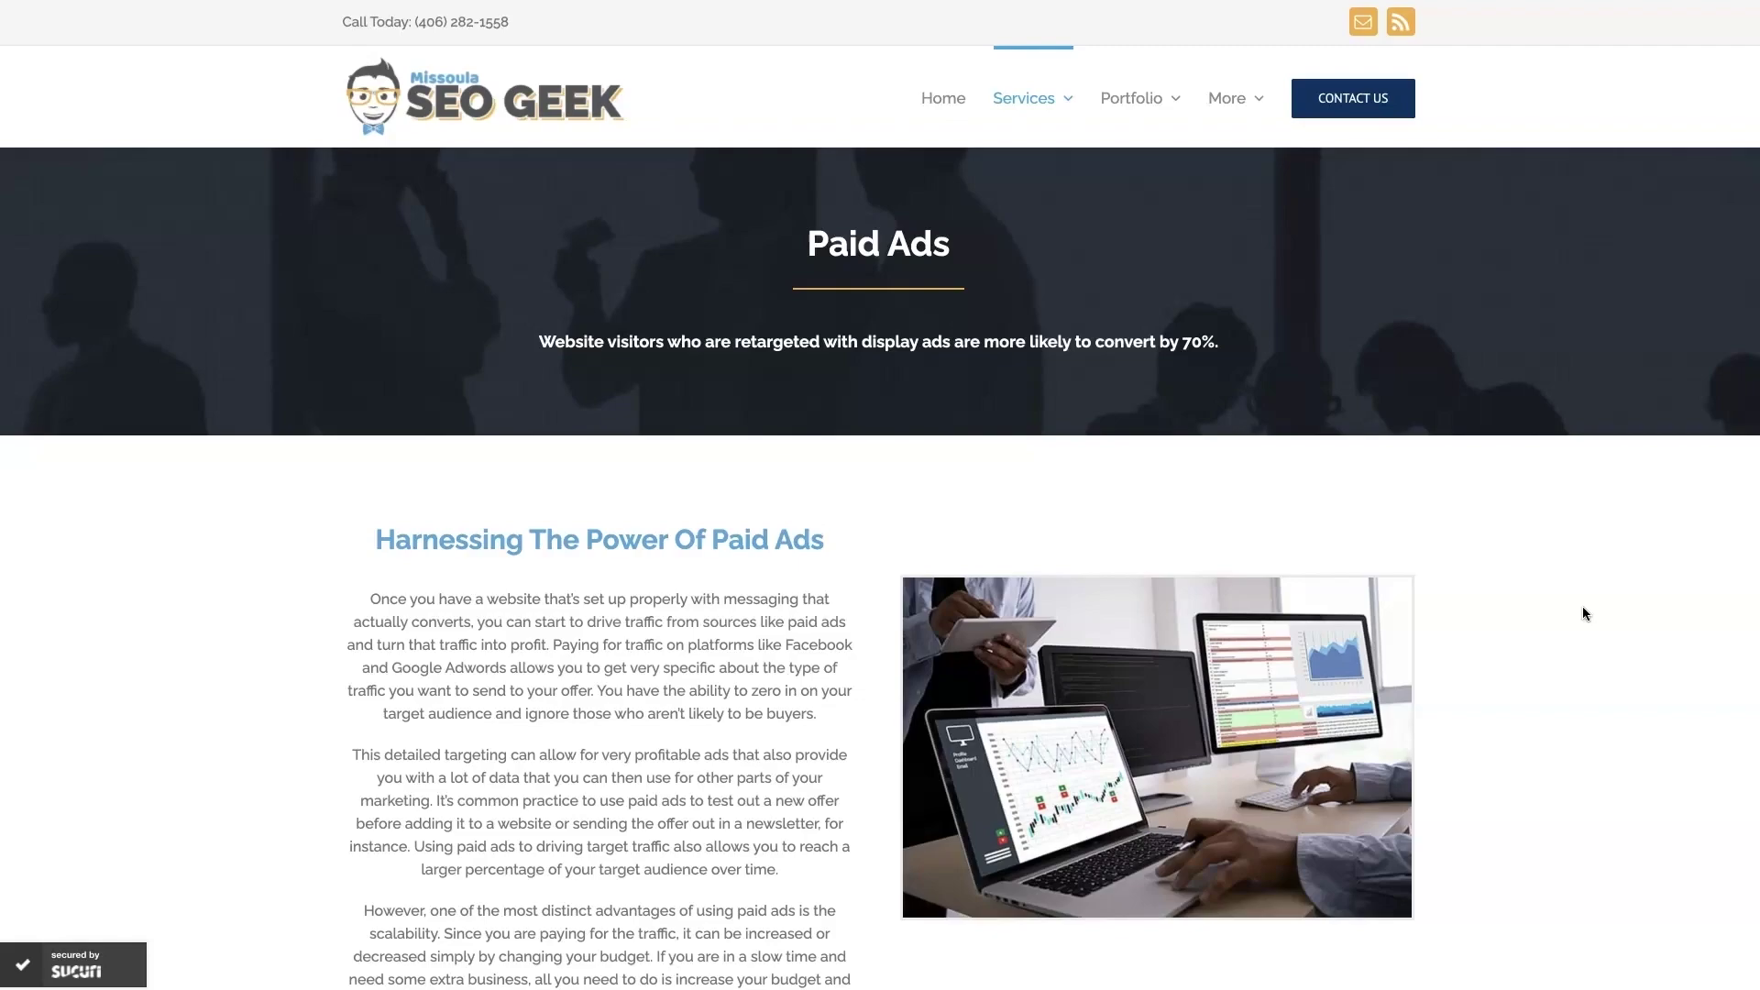
{"action": "scroll", "coordinate": [1558, 679], "scroll_direction": "down", "scroll_amount": 15}
{"action": "scroll", "coordinate": [1559, 684], "scroll_direction": "down", "scroll_amount": 4}
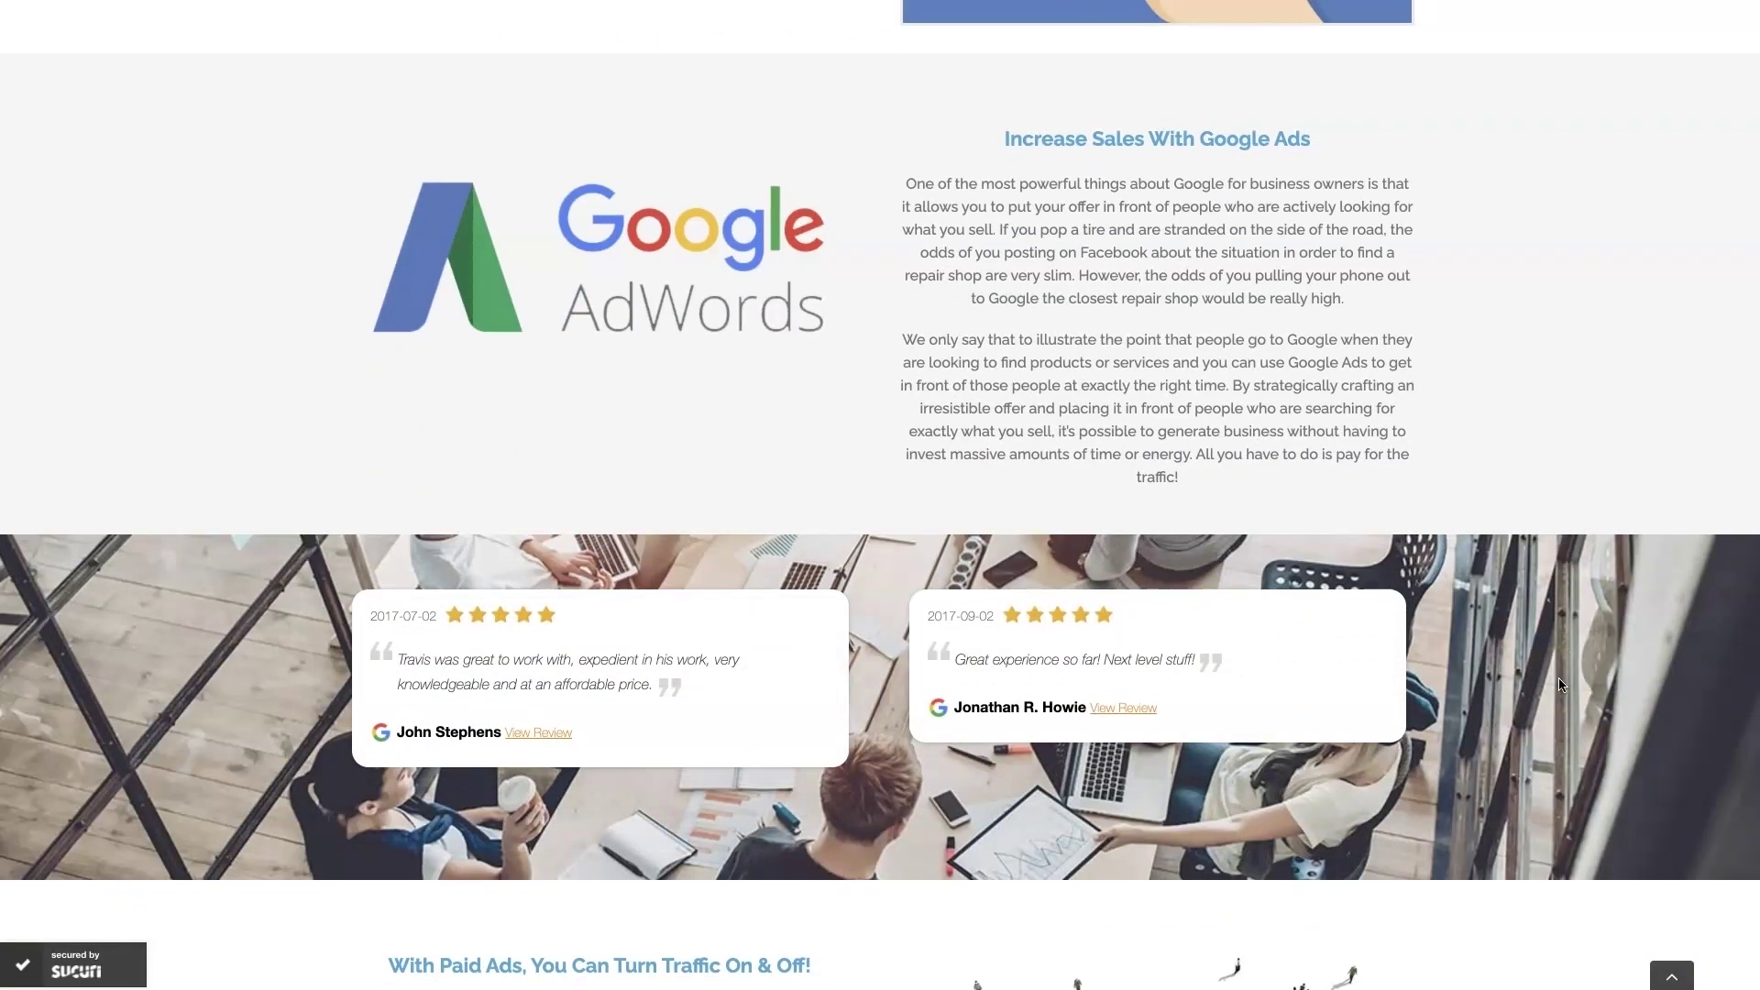
{"action": "scroll", "coordinate": [1559, 684], "scroll_direction": "up", "scroll_amount": 1}
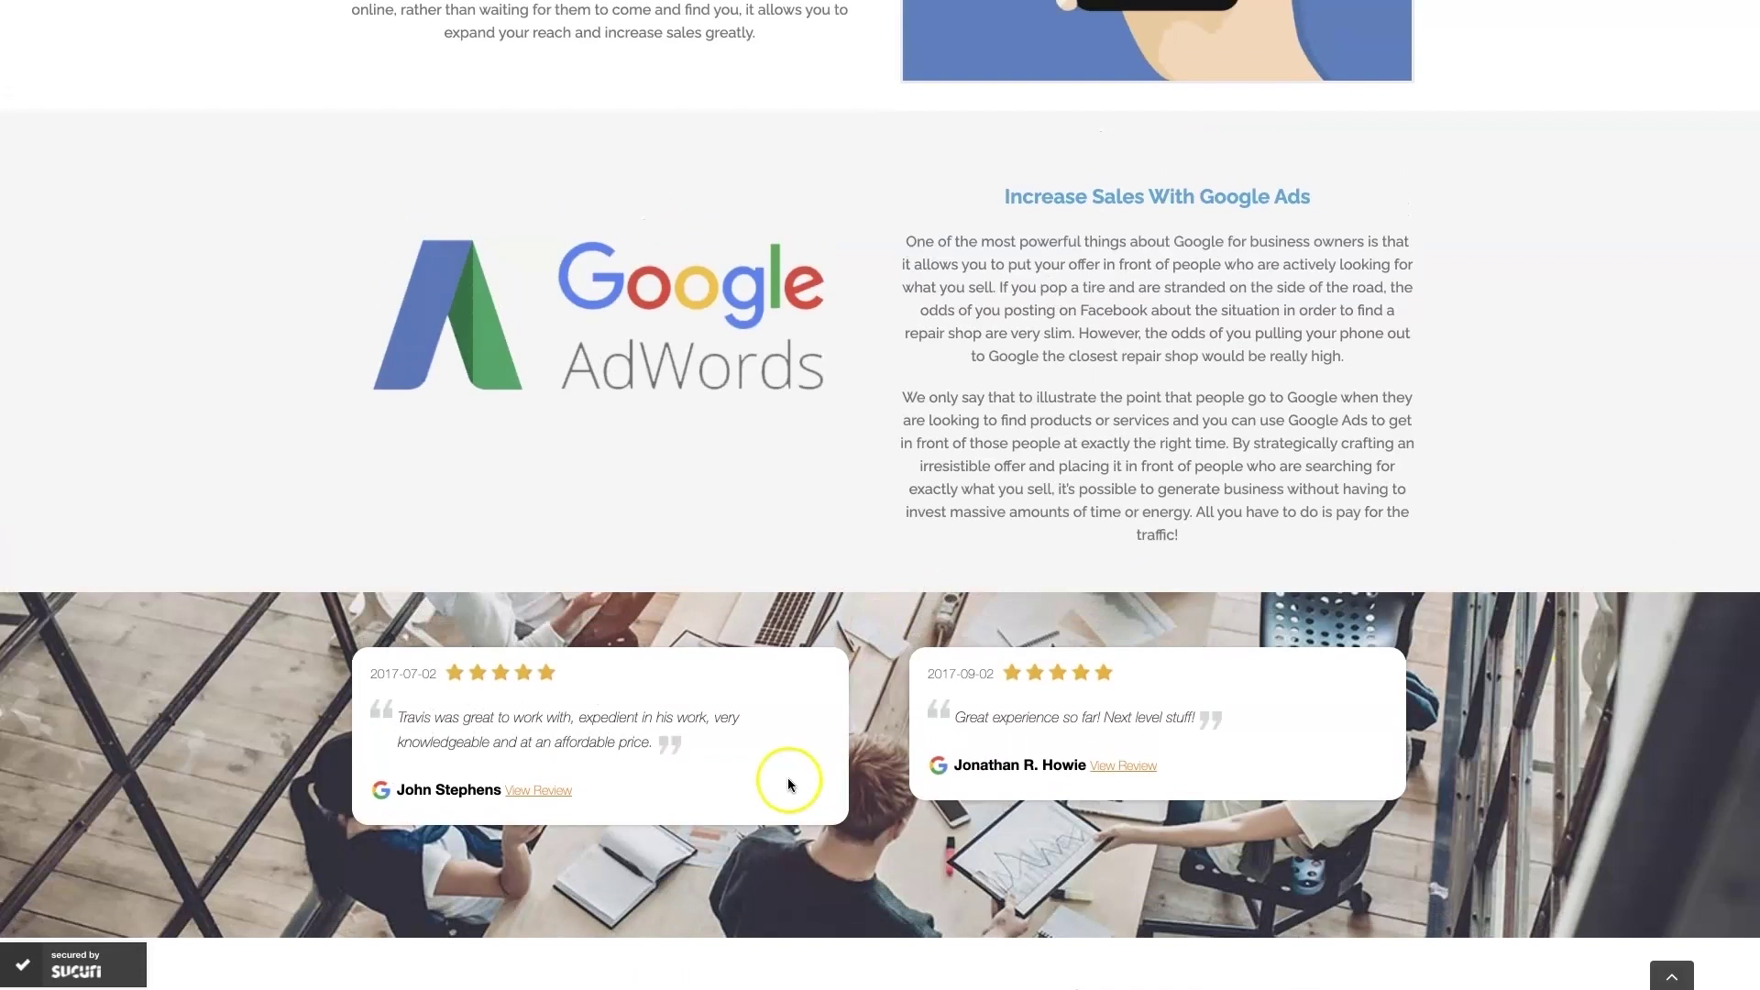